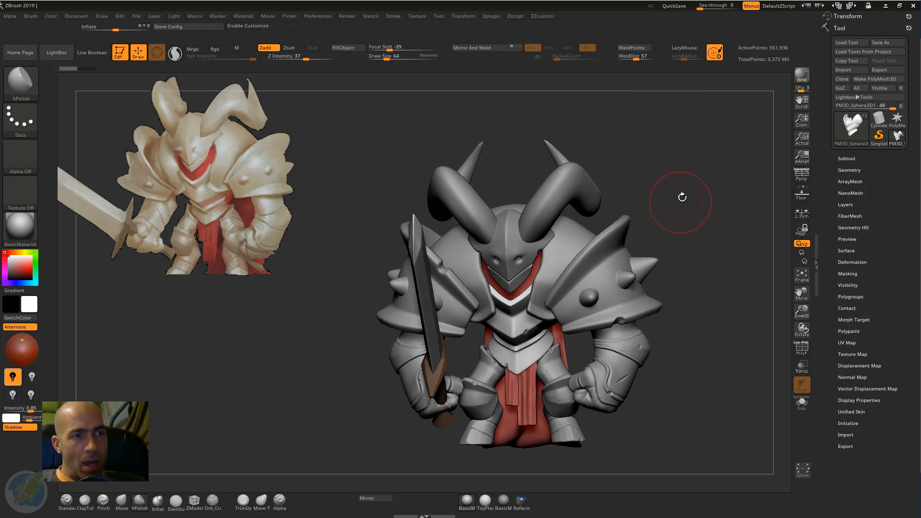
Step: Select the PM3D_Cylinder3D2 spike on the knight's shoulder armor and delete that subtool
{"action": "left_click_drag", "start_coordinate": [682, 197], "coordinate": [581, 188]}
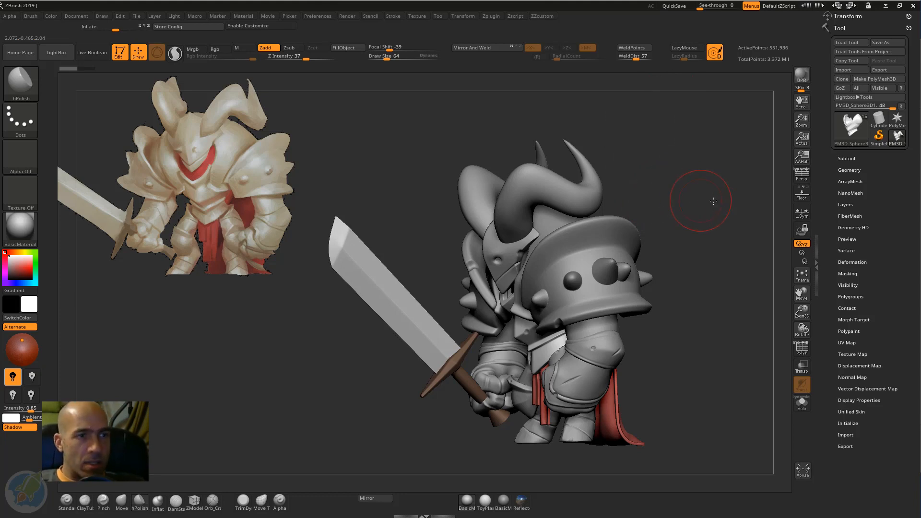
{"action": "left_click_drag", "start_coordinate": [714, 200], "coordinate": [665, 260]}
{"action": "left_click", "coordinate": [639, 271], "text": "alt"}
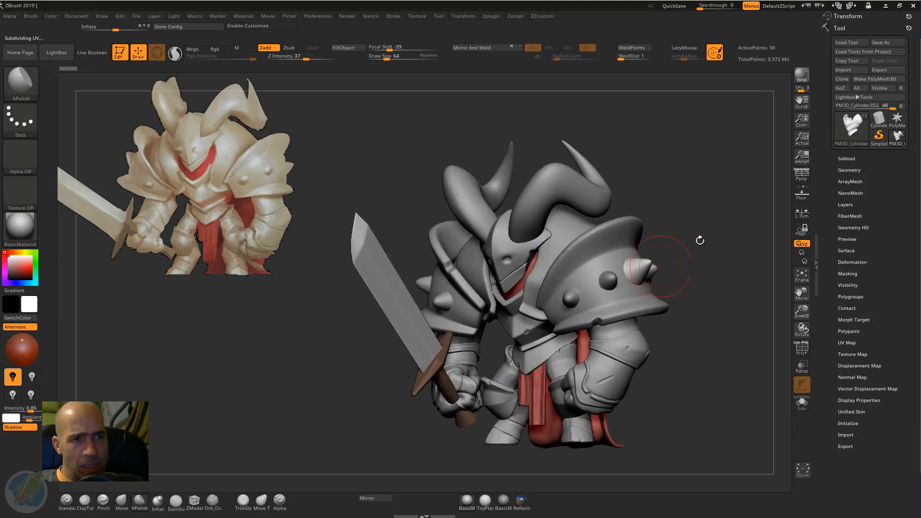
{"action": "left_click", "coordinate": [844, 159]}
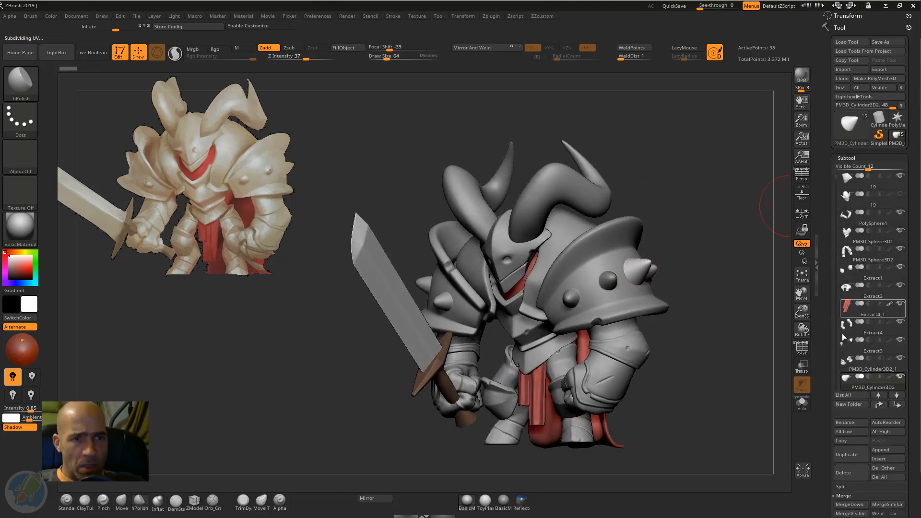
{"action": "left_click_drag", "start_coordinate": [825, 357], "coordinate": [645, 275]}
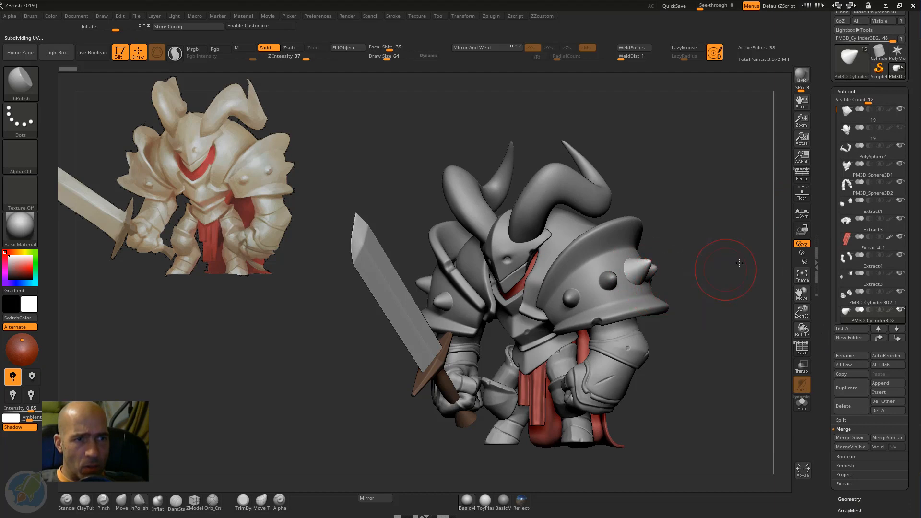
{"action": "left_click_drag", "start_coordinate": [739, 263], "coordinate": [622, 282]}
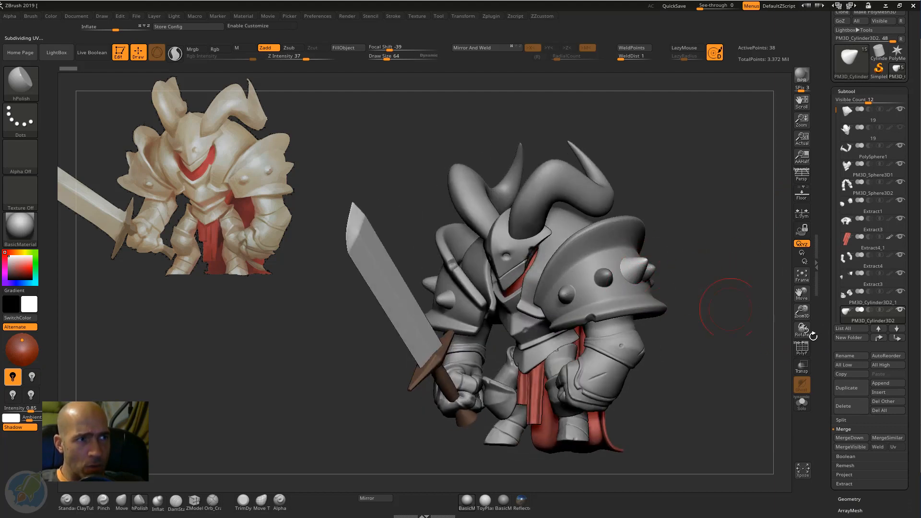
{"action": "left_click", "coordinate": [843, 406]}
{"action": "left_click", "coordinate": [761, 422]}
Step: Select the chest armor subtool PM3D_Sphere3D1 and isolate it in Solo mode
{"action": "mouse_move", "coordinate": [709, 261]}
{"action": "left_mouse_down", "text": "shift"}
{"action": "mouse_move", "coordinate": [739, 245]}
{"action": "mouse_move", "coordinate": [708, 252]}
{"action": "left_mouse_up", "text": "shift"}
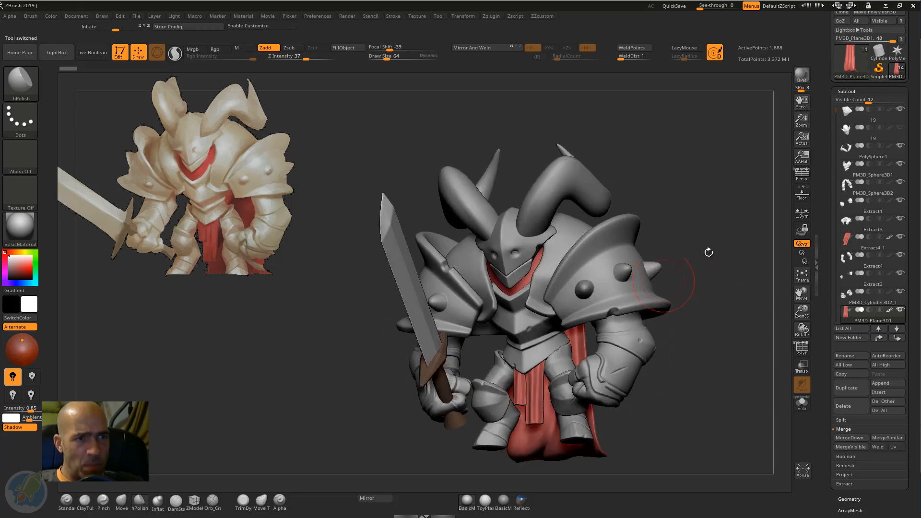
{"action": "left_click_drag", "start_coordinate": [733, 283], "coordinate": [728, 331], "text": "alt"}
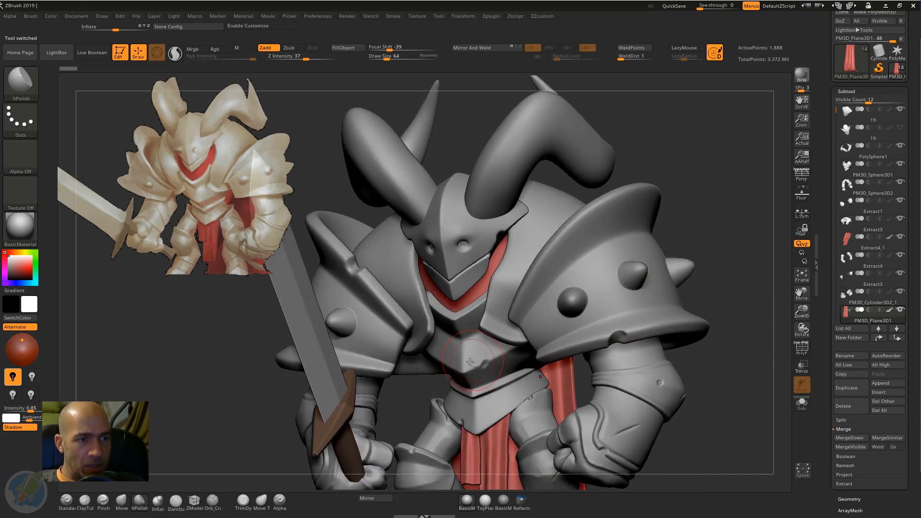
{"action": "left_click", "coordinate": [494, 358], "text": "alt"}
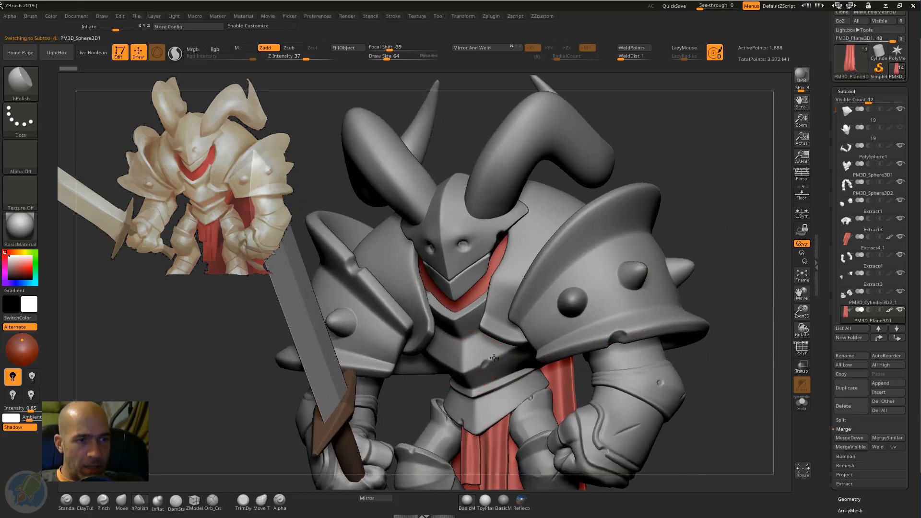
{"action": "left_click", "coordinate": [805, 407]}
{"action": "left_click", "coordinate": [804, 406]}
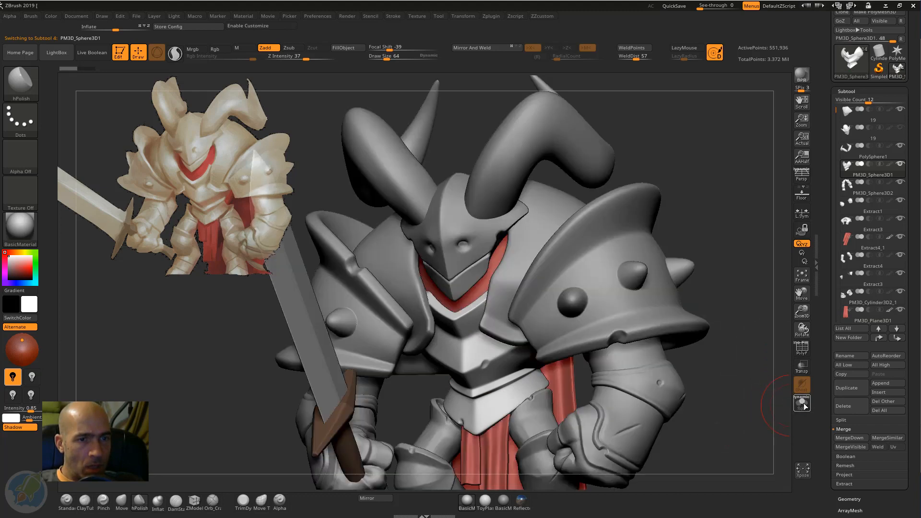
{"action": "left_click_drag", "start_coordinate": [731, 401], "coordinate": [730, 397]}
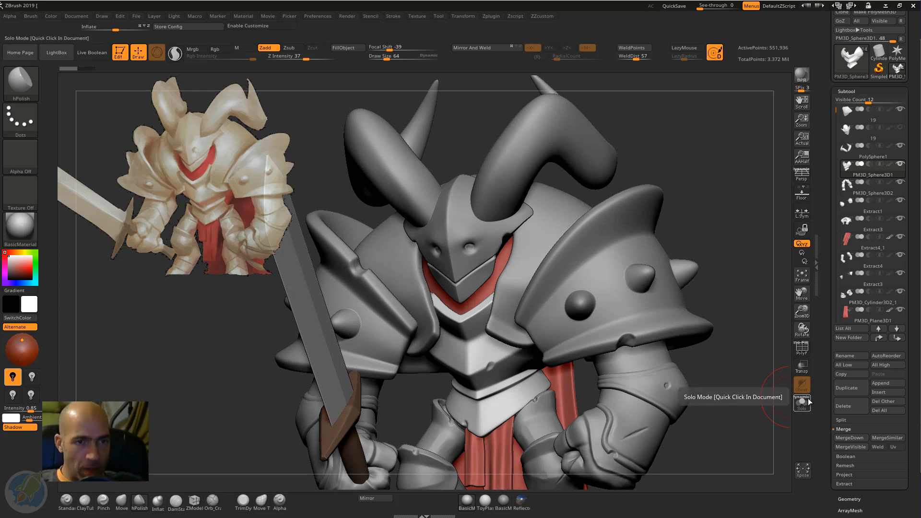
{"action": "mouse_move", "coordinate": [722, 370]}
{"action": "left_mouse_down"}
{"action": "mouse_move", "coordinate": [768, 392]}
{"action": "mouse_move", "coordinate": [700, 347]}
{"action": "mouse_move", "coordinate": [704, 389]}
{"action": "mouse_move", "coordinate": [707, 375]}
{"action": "left_mouse_up"}
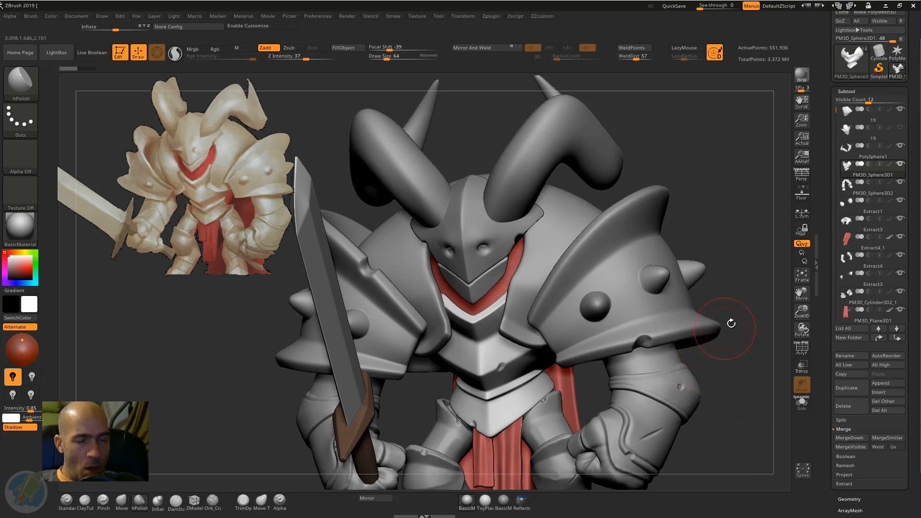
{"action": "left_click_drag", "start_coordinate": [742, 198], "coordinate": [717, 192]}
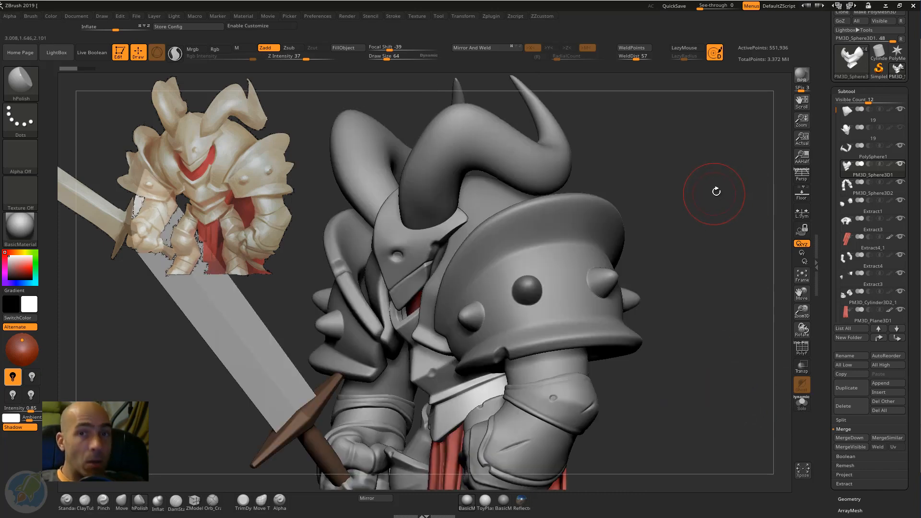
{"action": "left_click_drag", "start_coordinate": [704, 229], "coordinate": [727, 286]}
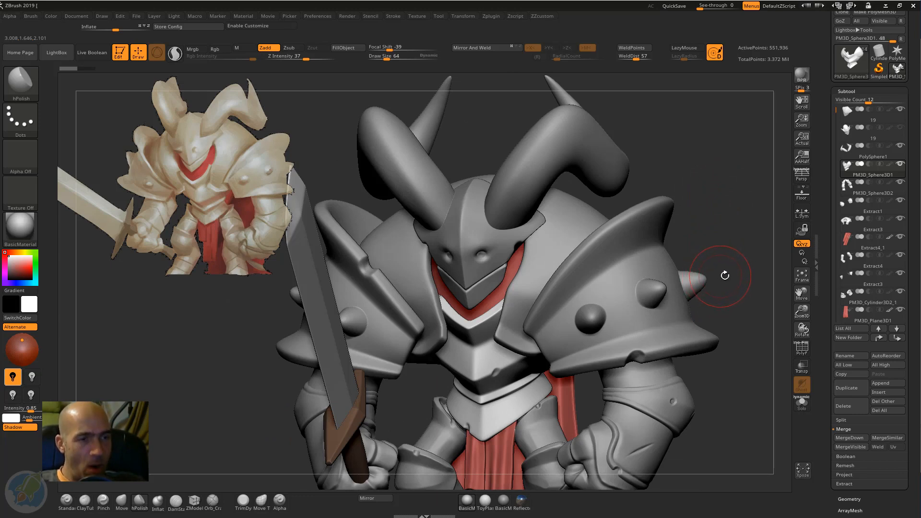
{"action": "left_click_drag", "start_coordinate": [735, 248], "coordinate": [746, 401]}
{"action": "left_click", "coordinate": [801, 404]}
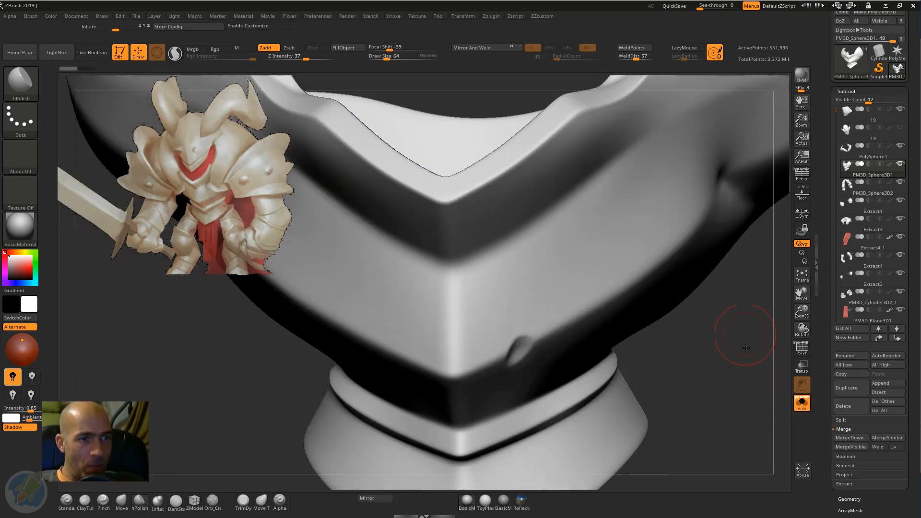
Step: Sculpt a small battle nick across the chest armor's upper rim with the ClayTubes brush and smooth it
{"action": "left_click_drag", "start_coordinate": [724, 285], "coordinate": [729, 388], "text": "alt"}
{"action": "left_click_drag", "start_coordinate": [729, 389], "coordinate": [679, 359]}
{"action": "left_click_drag", "start_coordinate": [510, 154], "coordinate": [496, 282]}
{"action": "key", "text": "b"}
{"action": "key", "text": "c"}
{"action": "key", "text": "t"}
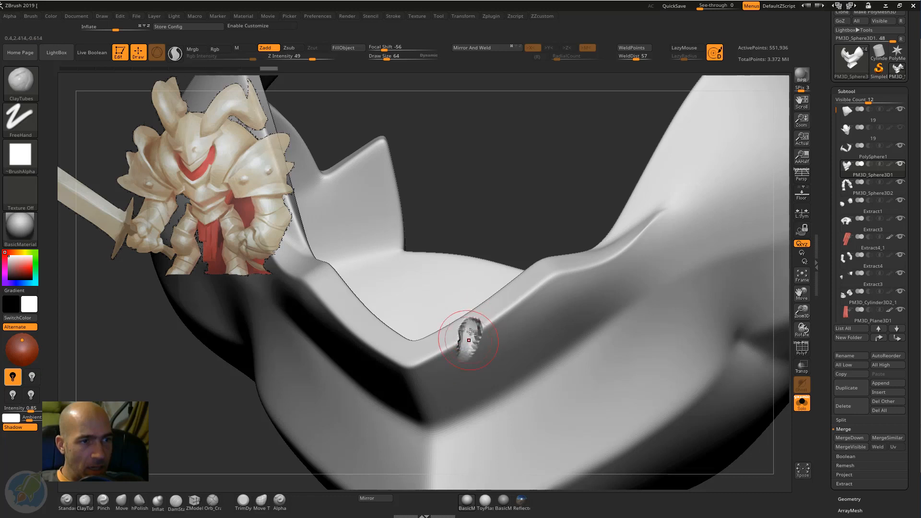
{"action": "key", "text": "shift"}
{"action": "left_click_drag", "start_coordinate": [469, 354], "coordinate": [475, 323], "text": "shift"}
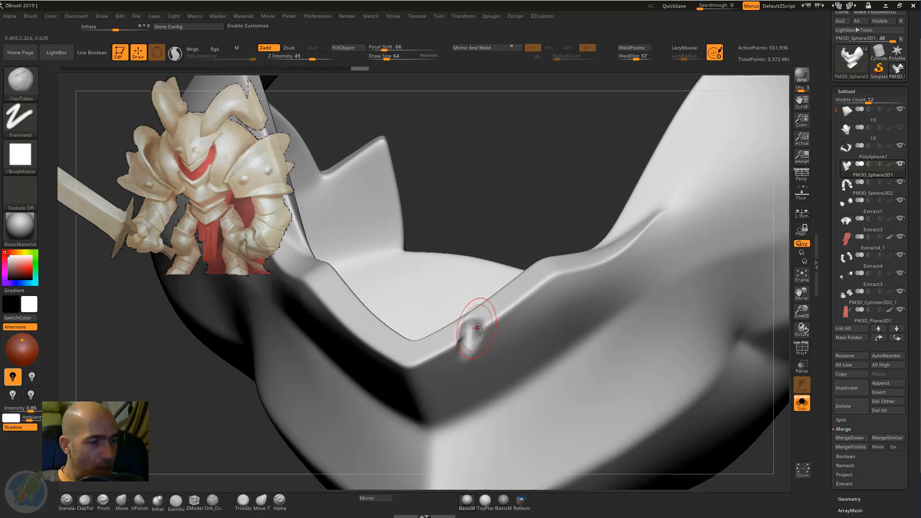
Step: Refine the nick on the upper rim with the DamStandard brush and the Standard brush at draw size 40
{"action": "key", "text": "b"}
{"action": "key", "text": "d"}
{"action": "key", "text": "s"}
{"action": "mouse_move", "coordinate": [528, 197]}
{"action": "left_mouse_down", "text": "alt"}
{"action": "mouse_move", "coordinate": [504, 191]}
{"action": "mouse_move", "coordinate": [498, 168]}
{"action": "left_mouse_up", "text": "alt"}
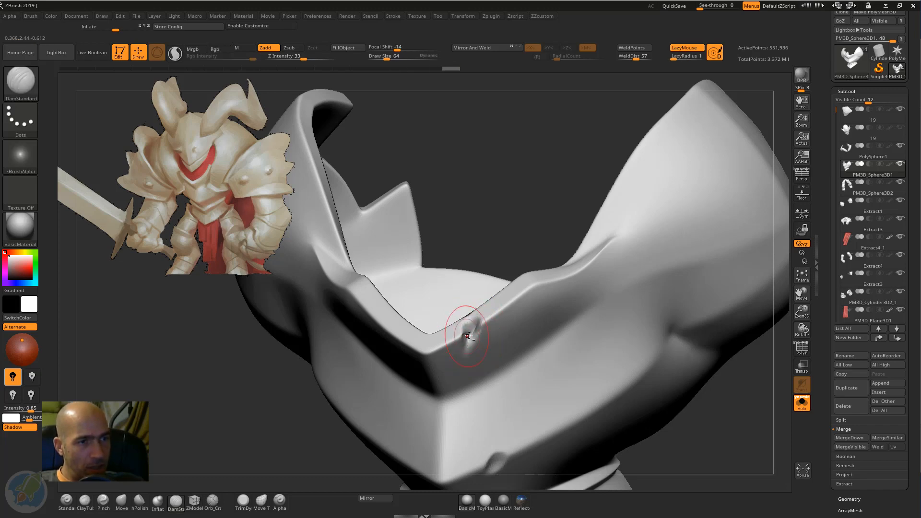
{"action": "left_click_drag", "start_coordinate": [496, 217], "coordinate": [500, 276], "text": "alt"}
{"action": "key", "text": "ctrl+z"}
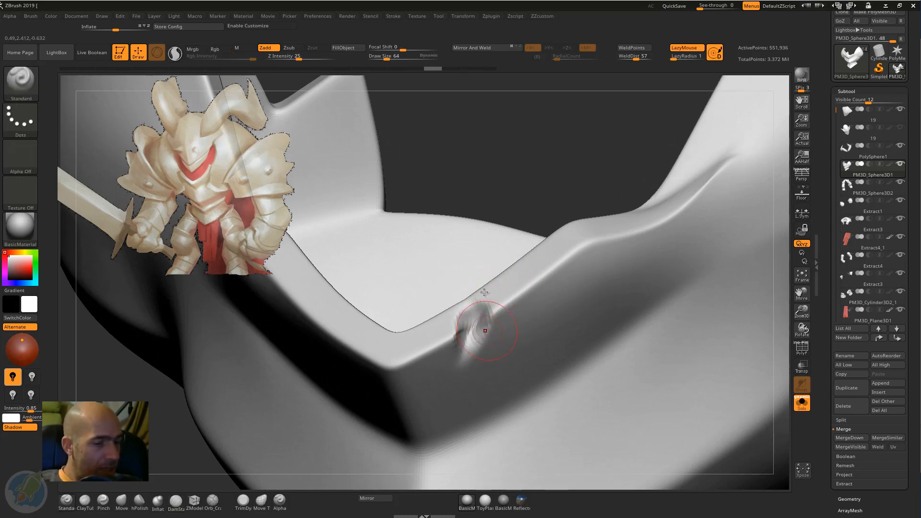
{"action": "key", "text": "shift"}
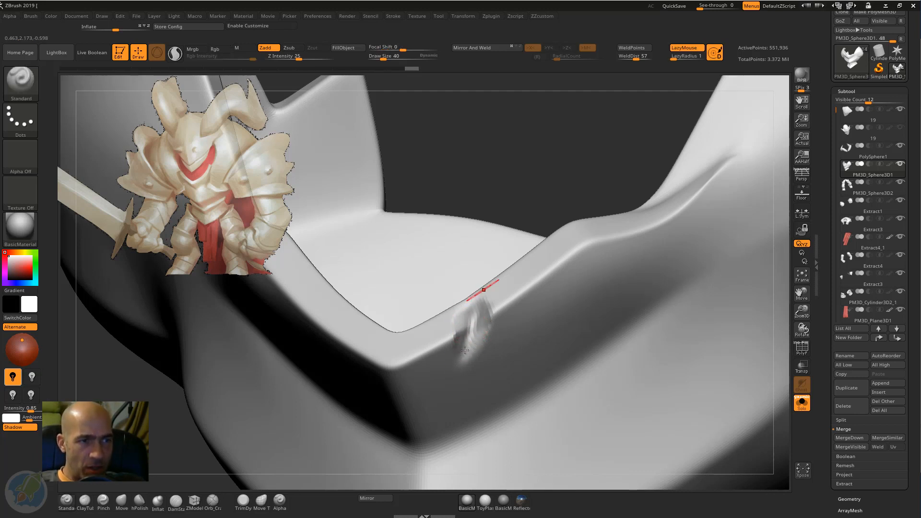
{"action": "left_click_drag", "start_coordinate": [471, 315], "coordinate": [459, 372], "text": "shift"}
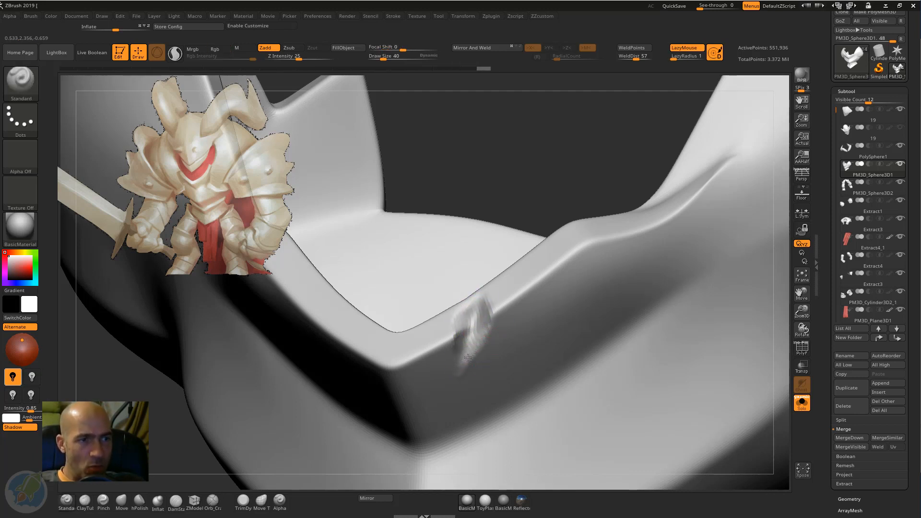
{"action": "mouse_move", "coordinate": [482, 336]}
{"action": "left_mouse_down", "text": "shift"}
{"action": "mouse_move", "coordinate": [483, 350]}
{"action": "mouse_move", "coordinate": [486, 331]}
{"action": "left_mouse_up", "text": "shift"}
Step: Tighten the edges of the upper-rim nick with the Pinch brush
{"action": "left_click_drag", "start_coordinate": [478, 176], "coordinate": [379, 146], "text": "alt"}
{"action": "left_click", "coordinate": [491, 428]}
{"action": "left_click_drag", "start_coordinate": [564, 161], "coordinate": [643, 186]}
{"action": "mouse_move", "coordinate": [666, 225]}
{"action": "left_mouse_down", "text": "alt"}
{"action": "mouse_move", "coordinate": [682, 173]}
{"action": "mouse_move", "coordinate": [672, 268]}
{"action": "left_mouse_up", "text": "alt"}
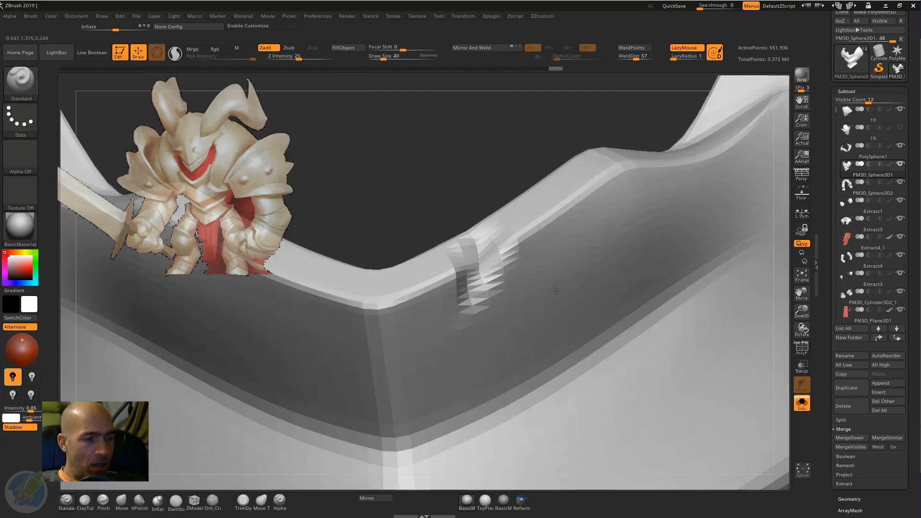
{"action": "key", "text": "b"}
{"action": "key", "text": "p"}
{"action": "key", "text": "i"}
{"action": "mouse_move", "coordinate": [480, 301]}
{"action": "left_mouse_down"}
{"action": "mouse_move", "coordinate": [459, 306]}
{"action": "mouse_move", "coordinate": [470, 288]}
{"action": "left_mouse_up"}
{"action": "key", "text": "f"}
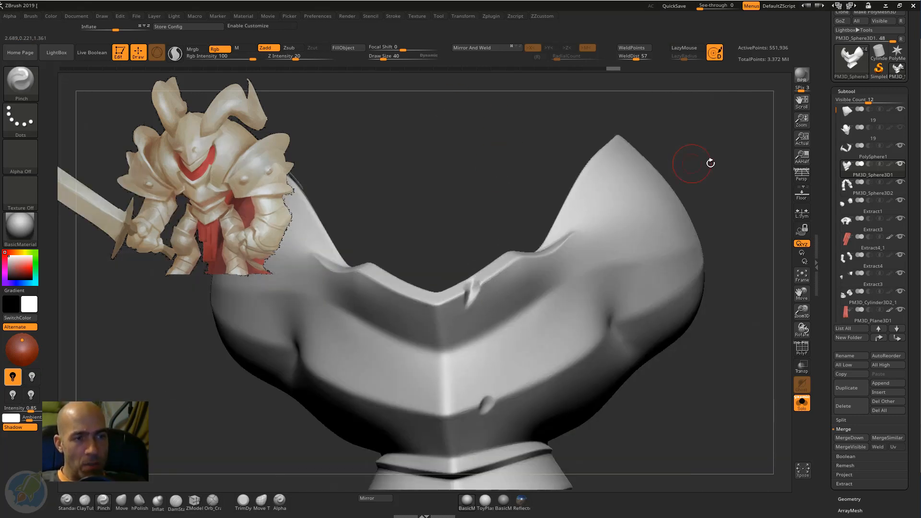
Step: Polish the chest plate's center ridge and the front corner below the collar with hPolish at draw size 56
{"action": "left_click_drag", "start_coordinate": [709, 160], "coordinate": [646, 214]}
{"action": "left_click_drag", "start_coordinate": [590, 363], "coordinate": [621, 290]}
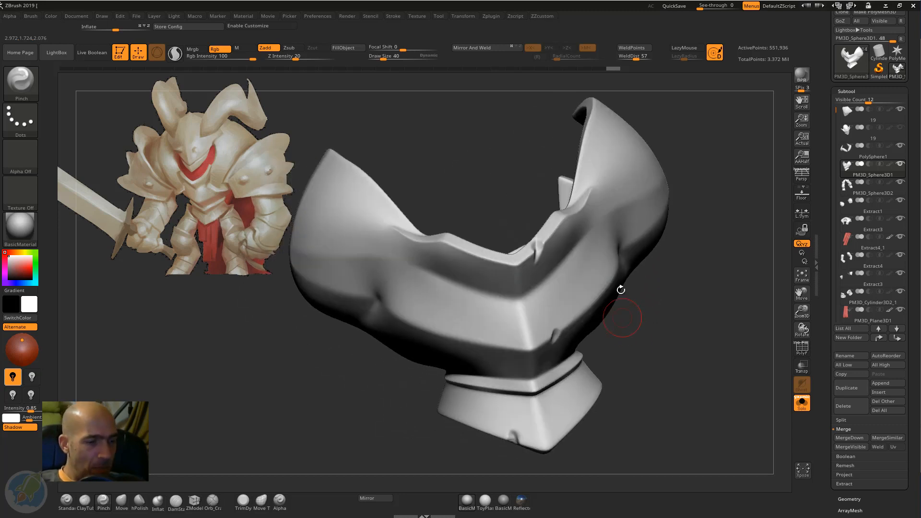
{"action": "key", "text": "b"}
{"action": "key", "text": "h"}
{"action": "key", "text": "p"}
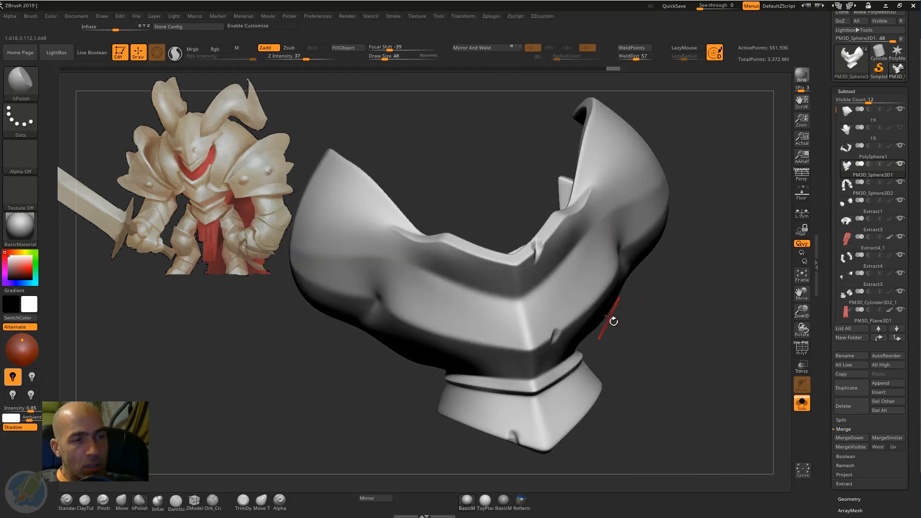
{"action": "mouse_move", "coordinate": [633, 330]}
{"action": "left_mouse_down"}
{"action": "mouse_move", "coordinate": [521, 339]}
{"action": "mouse_move", "coordinate": [528, 315]}
{"action": "left_mouse_up"}
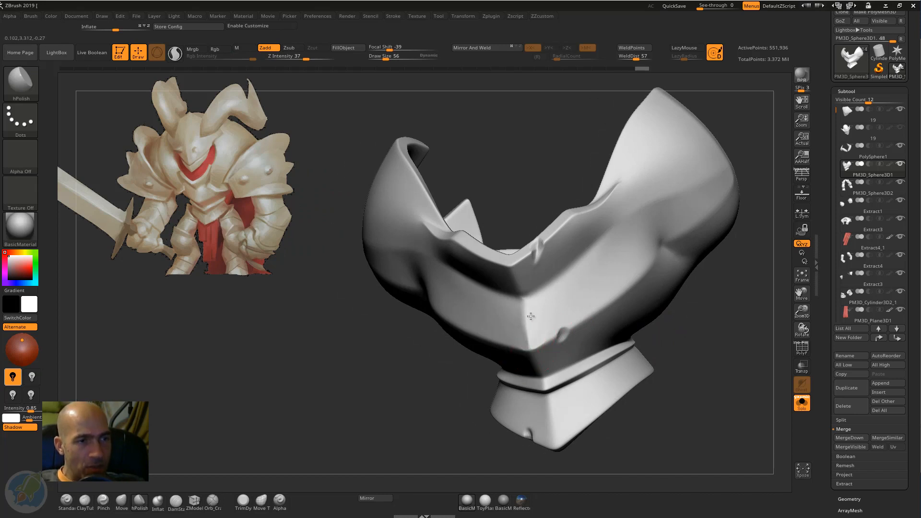
{"action": "left_click_drag", "start_coordinate": [426, 373], "coordinate": [430, 424], "text": "alt"}
{"action": "mouse_move", "coordinate": [527, 263]}
{"action": "left_mouse_down"}
{"action": "mouse_move", "coordinate": [519, 279]}
{"action": "mouse_move", "coordinate": [500, 263]}
{"action": "left_mouse_up"}
{"action": "left_click_drag", "start_coordinate": [502, 225], "coordinate": [511, 228]}
{"action": "left_click_drag", "start_coordinate": [494, 277], "coordinate": [512, 288]}
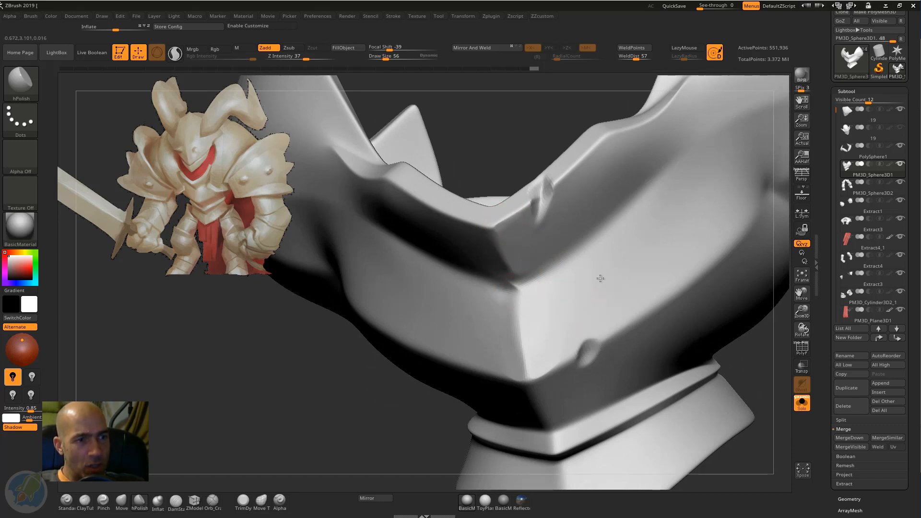
{"action": "mouse_move", "coordinate": [641, 293]}
{"action": "left_mouse_down"}
{"action": "mouse_move", "coordinate": [643, 328]}
{"action": "mouse_move", "coordinate": [646, 321]}
{"action": "left_mouse_up"}
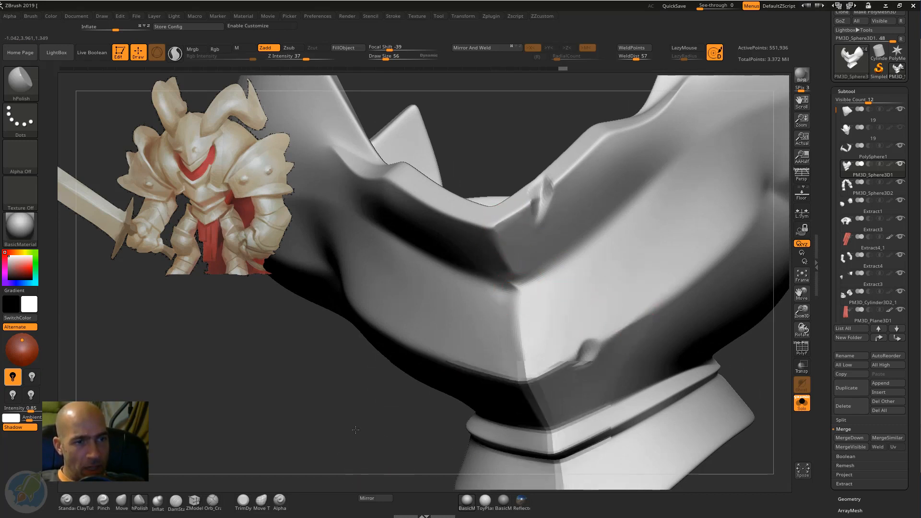
Step: Flatten the chest plate's front face and lower bevel beside the center ridge with the hPolish brush
{"action": "left_click_drag", "start_coordinate": [394, 473], "coordinate": [355, 430], "text": "alt"}
{"action": "mouse_move", "coordinate": [650, 308]}
{"action": "left_mouse_down"}
{"action": "mouse_move", "coordinate": [649, 330]}
{"action": "mouse_move", "coordinate": [666, 293]}
{"action": "left_mouse_up"}
{"action": "left_click_drag", "start_coordinate": [666, 291], "coordinate": [656, 308]}
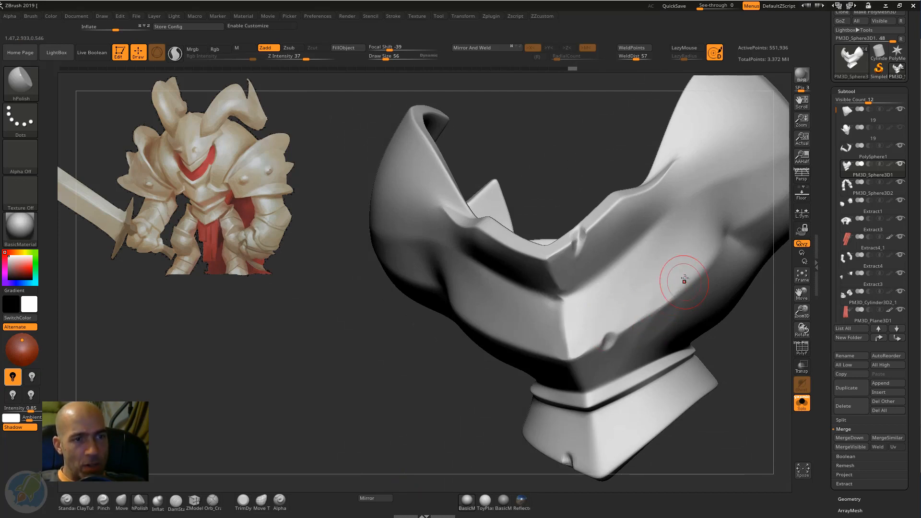
{"action": "mouse_move", "coordinate": [682, 278]}
{"action": "left_mouse_down"}
{"action": "mouse_move", "coordinate": [700, 263]}
{"action": "mouse_move", "coordinate": [676, 259]}
{"action": "mouse_move", "coordinate": [633, 276]}
{"action": "mouse_move", "coordinate": [605, 269]}
{"action": "left_mouse_up"}
{"action": "left_click_drag", "start_coordinate": [608, 203], "coordinate": [593, 221]}
Step: Sharpen the chest plate's center ridge with the Pinch brush and crisp up its planes with hPolish
{"action": "key", "text": "b"}
{"action": "key", "text": "p"}
{"action": "key", "text": "i"}
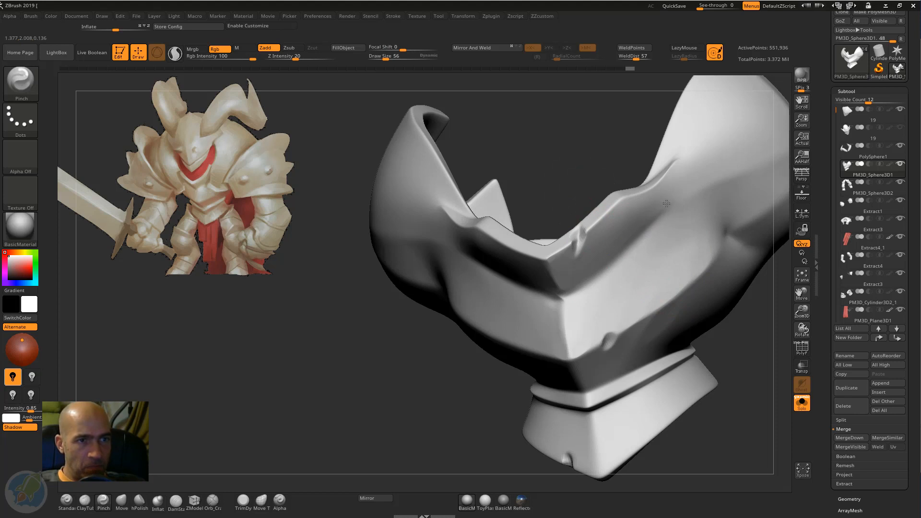
{"action": "mouse_move", "coordinate": [414, 358]}
{"action": "left_mouse_down"}
{"action": "mouse_move", "coordinate": [485, 265]}
{"action": "mouse_move", "coordinate": [496, 230]}
{"action": "mouse_move", "coordinate": [533, 225]}
{"action": "left_mouse_up"}
{"action": "key", "text": "b"}
{"action": "key", "text": "h"}
{"action": "key", "text": "p"}
{"action": "left_click_drag", "start_coordinate": [538, 178], "coordinate": [541, 229]}
{"action": "mouse_move", "coordinate": [522, 225]}
{"action": "left_mouse_down"}
{"action": "mouse_move", "coordinate": [543, 235]}
{"action": "mouse_move", "coordinate": [544, 227]}
{"action": "left_mouse_up"}
{"action": "mouse_move", "coordinate": [542, 124]}
{"action": "left_mouse_down"}
{"action": "mouse_move", "coordinate": [542, 215]}
{"action": "mouse_move", "coordinate": [575, 245]}
{"action": "mouse_move", "coordinate": [568, 249]}
{"action": "left_mouse_up"}
{"action": "left_click_drag", "start_coordinate": [576, 333], "coordinate": [579, 342]}
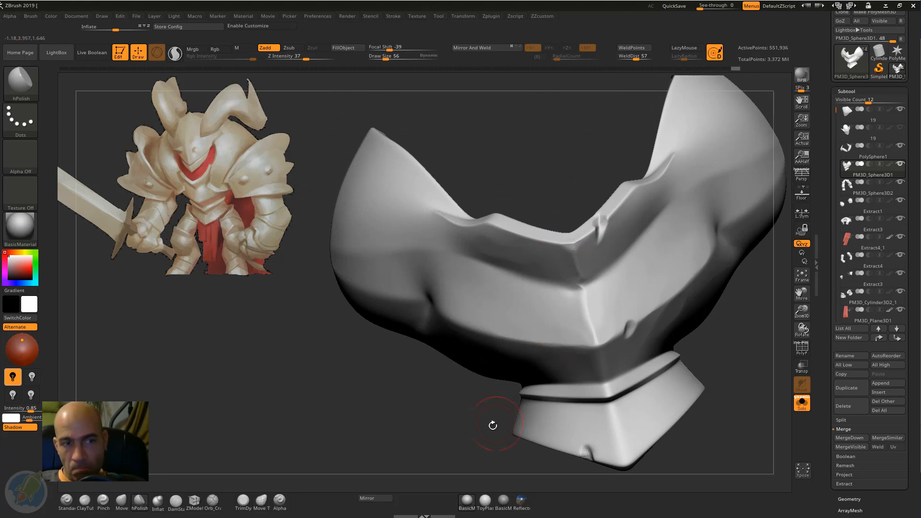
Step: Polish the center of the waist band and flatten the small dent on the chest plate's lower edge with hPolish
{"action": "mouse_move", "coordinate": [493, 425]}
{"action": "left_mouse_down", "text": "alt"}
{"action": "mouse_move", "coordinate": [415, 390]}
{"action": "mouse_move", "coordinate": [423, 444]}
{"action": "left_mouse_up", "text": "alt"}
{"action": "left_click_drag", "start_coordinate": [594, 303], "coordinate": [569, 319]}
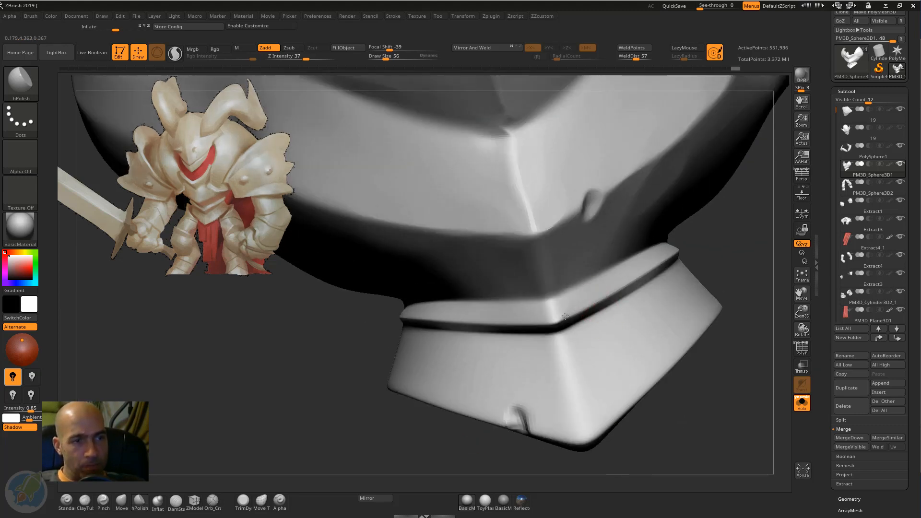
{"action": "left_click_drag", "start_coordinate": [710, 215], "coordinate": [602, 255]}
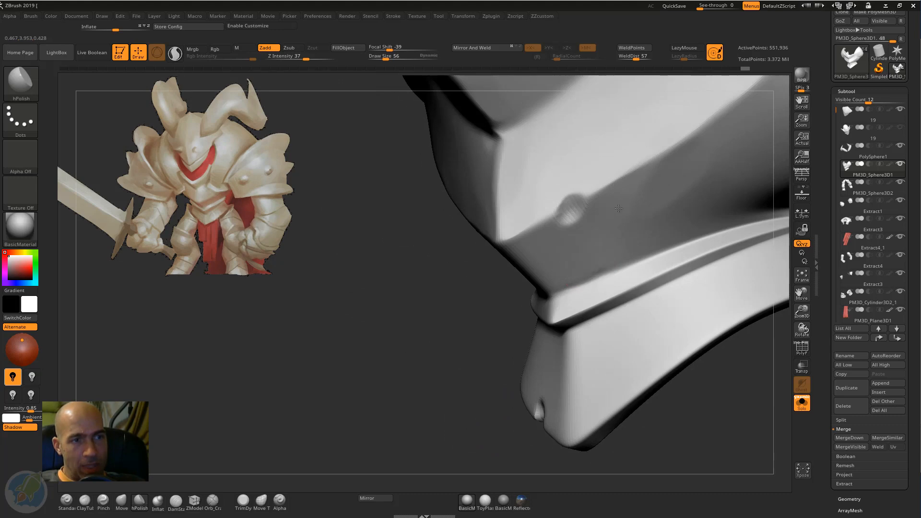
{"action": "left_click_drag", "start_coordinate": [582, 209], "coordinate": [576, 221]}
{"action": "mouse_move", "coordinate": [418, 312]}
{"action": "left_mouse_down", "text": "alt"}
{"action": "mouse_move", "coordinate": [431, 366]}
{"action": "mouse_move", "coordinate": [429, 417]}
{"action": "left_mouse_up", "text": "alt"}
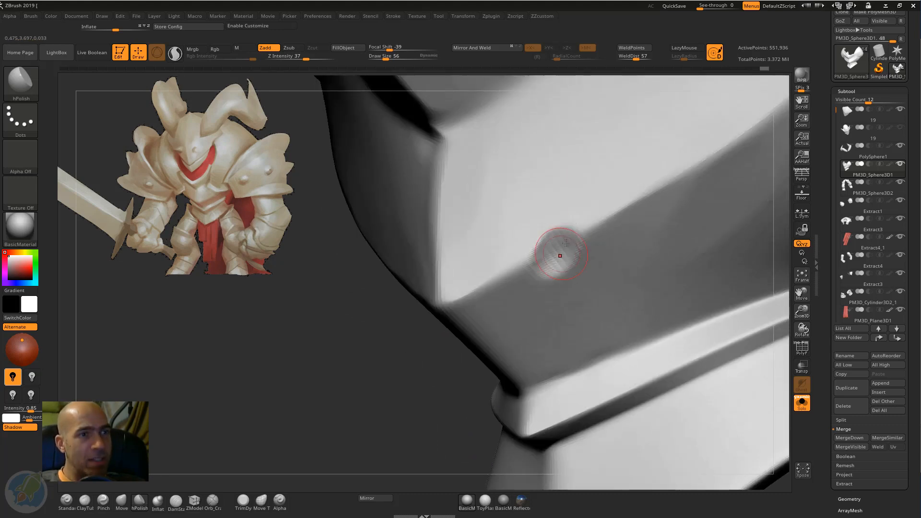
{"action": "left_click_drag", "start_coordinate": [566, 243], "coordinate": [549, 262]}
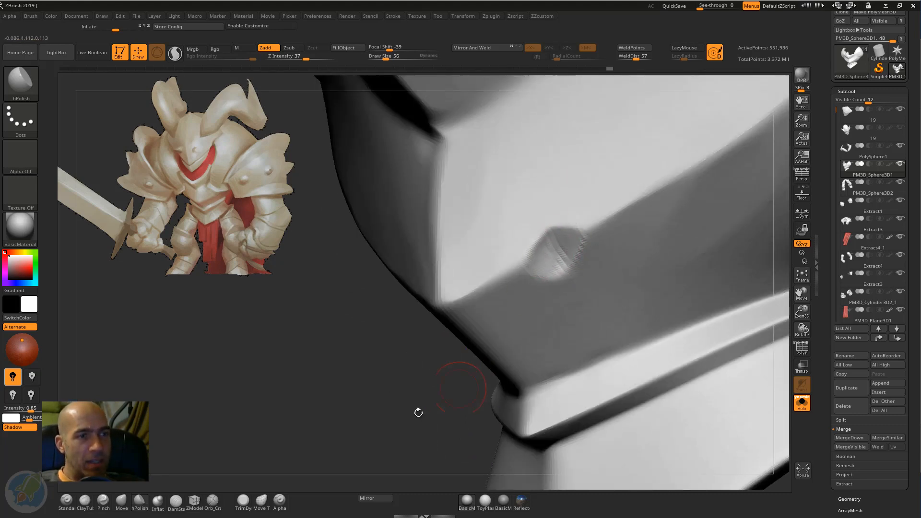
{"action": "left_click_drag", "start_coordinate": [418, 413], "coordinate": [599, 264]}
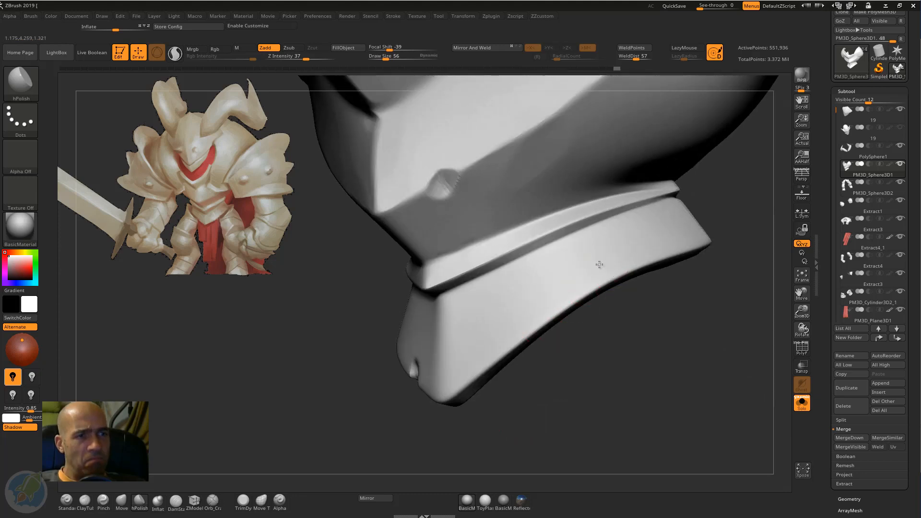
Step: Smooth the chest plate's collar rim and polish the bevel below it with hPolish
{"action": "left_click_drag", "start_coordinate": [579, 371], "coordinate": [477, 333]}
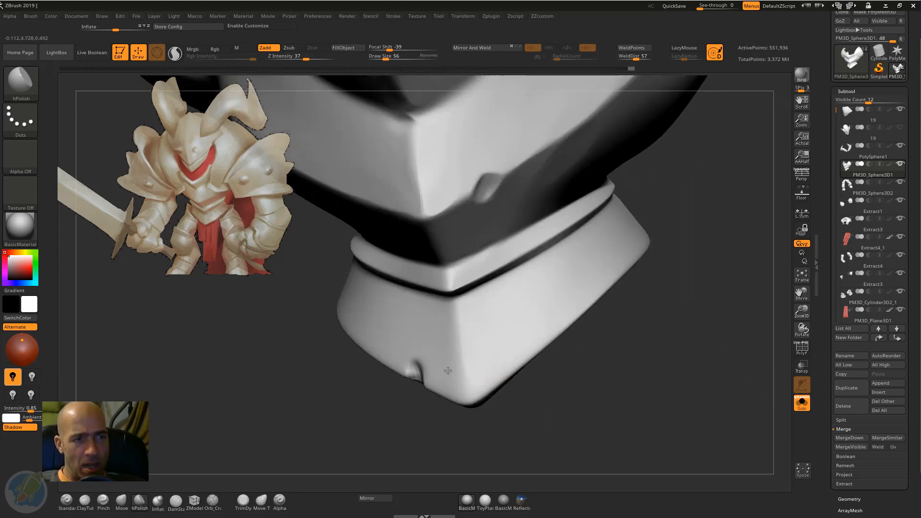
{"action": "left_click_drag", "start_coordinate": [585, 344], "coordinate": [596, 287]}
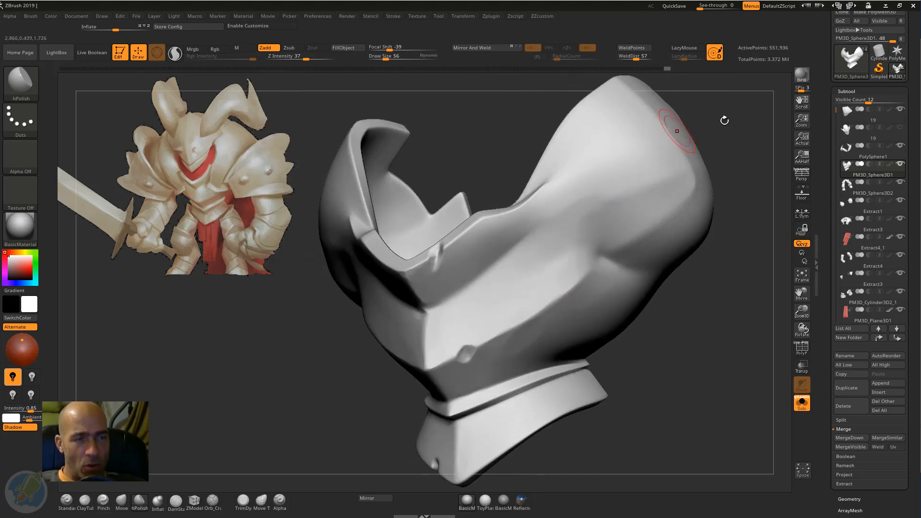
{"action": "left_click_drag", "start_coordinate": [724, 119], "coordinate": [677, 307]}
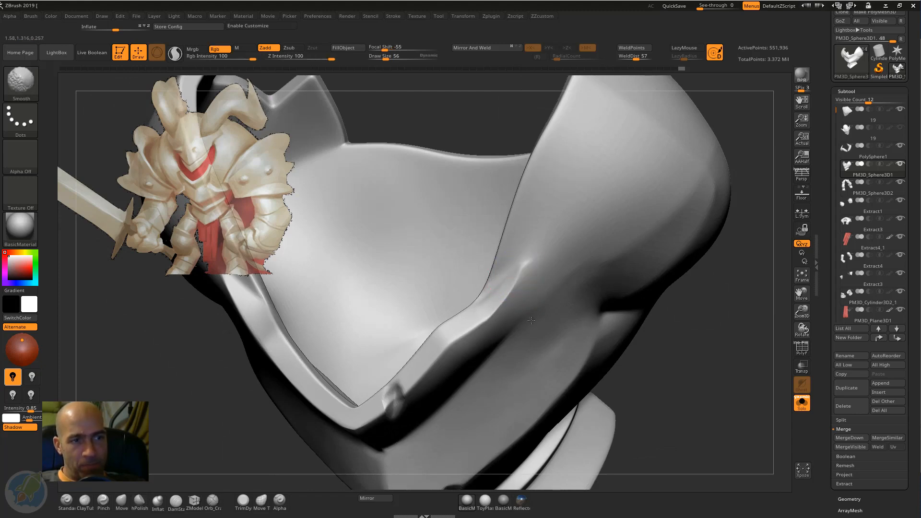
{"action": "left_click_drag", "start_coordinate": [745, 315], "coordinate": [370, 312]}
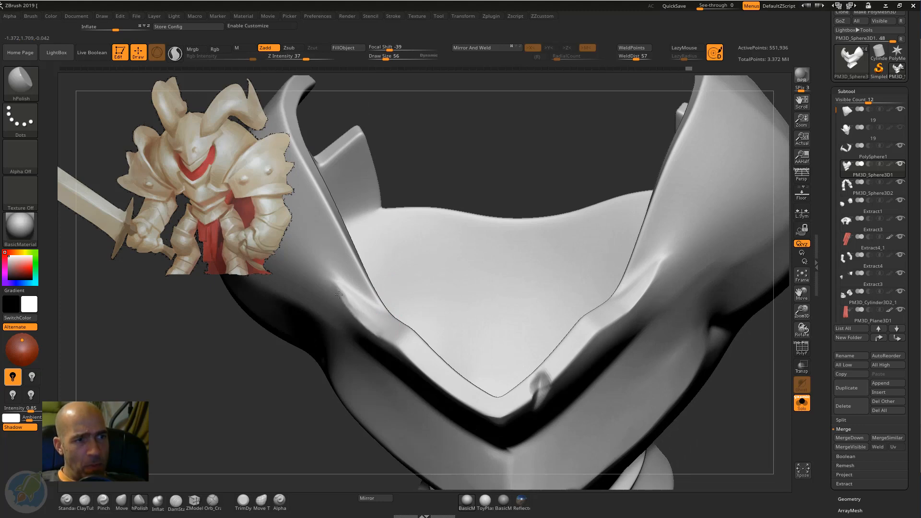
{"action": "left_click_drag", "start_coordinate": [291, 419], "coordinate": [484, 315]}
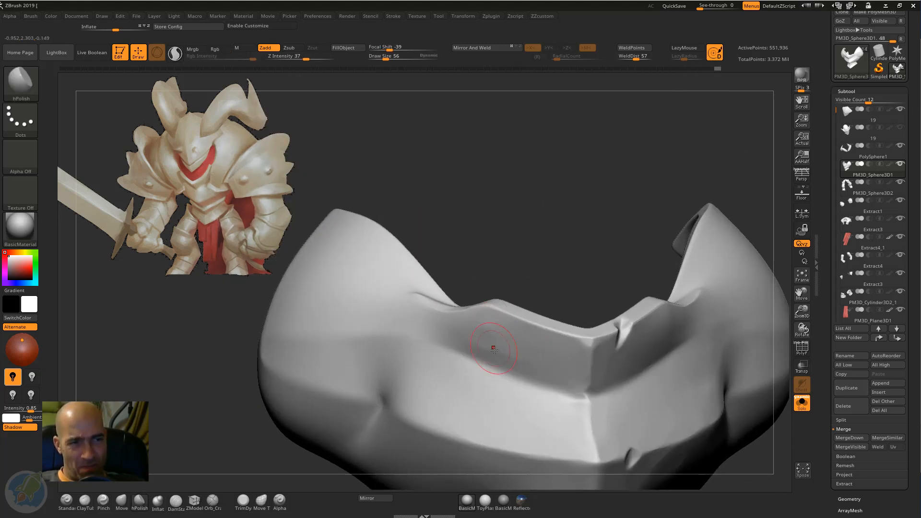
{"action": "left_click_drag", "start_coordinate": [551, 243], "coordinate": [439, 339]}
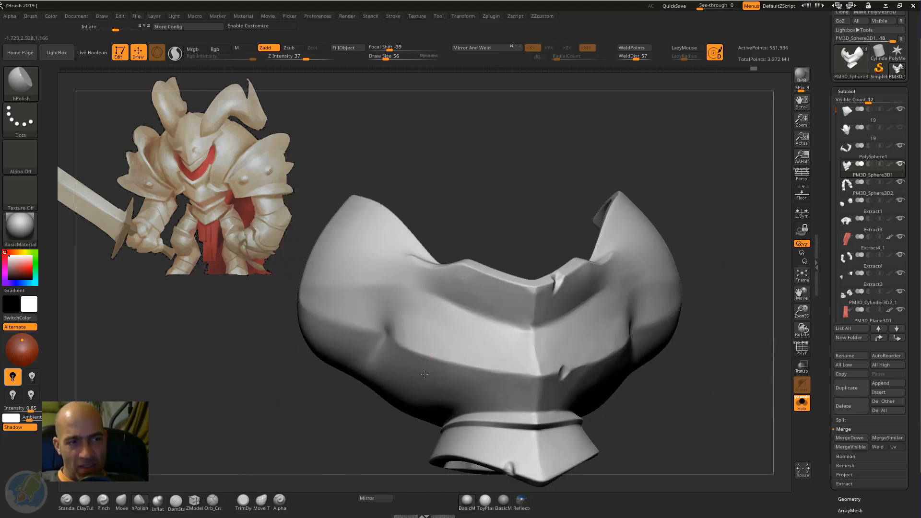
Step: Polish the chest plate's front planes beside the center ridge and near the lower-edge dent with hPolish
{"action": "mouse_move", "coordinate": [654, 393]}
{"action": "left_mouse_down", "text": "alt"}
{"action": "mouse_move", "coordinate": [619, 300]}
{"action": "mouse_move", "coordinate": [616, 341]}
{"action": "left_mouse_up", "text": "alt"}
{"action": "left_click_drag", "start_coordinate": [472, 272], "coordinate": [451, 266]}
{"action": "mouse_move", "coordinate": [510, 275]}
{"action": "left_mouse_down"}
{"action": "mouse_move", "coordinate": [468, 272]}
{"action": "mouse_move", "coordinate": [510, 298]}
{"action": "left_mouse_up"}
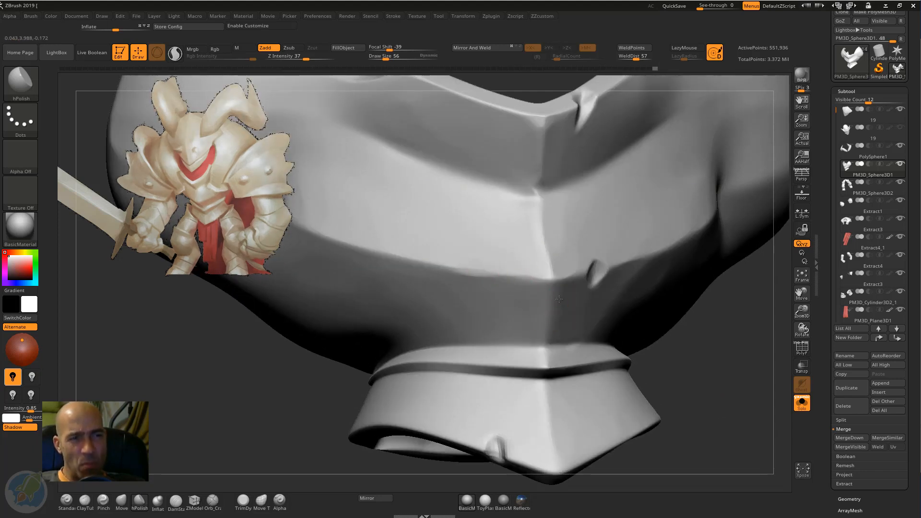
{"action": "right_click_drag", "start_coordinate": [545, 341], "coordinate": [596, 271]}
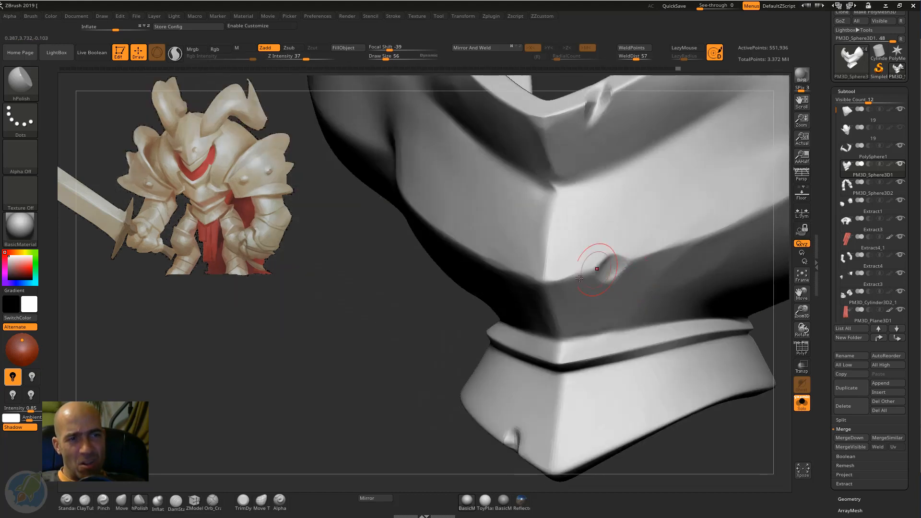
{"action": "left_click_drag", "start_coordinate": [585, 271], "coordinate": [571, 277]}
{"action": "left_click_drag", "start_coordinate": [453, 340], "coordinate": [427, 428], "text": "alt"}
{"action": "mouse_move", "coordinate": [532, 300]}
{"action": "left_mouse_down"}
{"action": "mouse_move", "coordinate": [527, 340]}
{"action": "mouse_move", "coordinate": [522, 290]}
{"action": "mouse_move", "coordinate": [523, 311]}
{"action": "mouse_move", "coordinate": [521, 301]}
{"action": "left_mouse_up"}
{"action": "left_click_drag", "start_coordinate": [521, 302], "coordinate": [518, 325]}
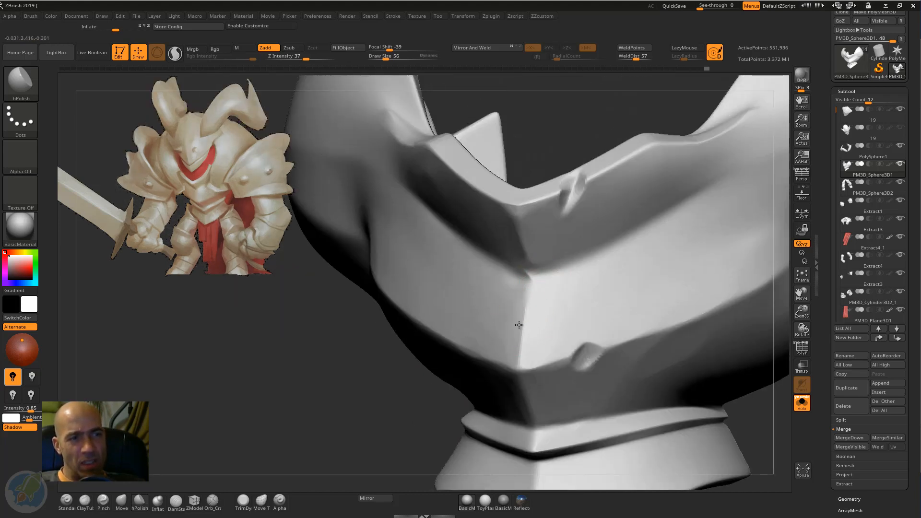
Step: Flatten the bevel beneath the collar's notched edge and the corner where it meets the center ridge with hPolish
{"action": "left_click_drag", "start_coordinate": [394, 376], "coordinate": [614, 269], "text": "alt"}
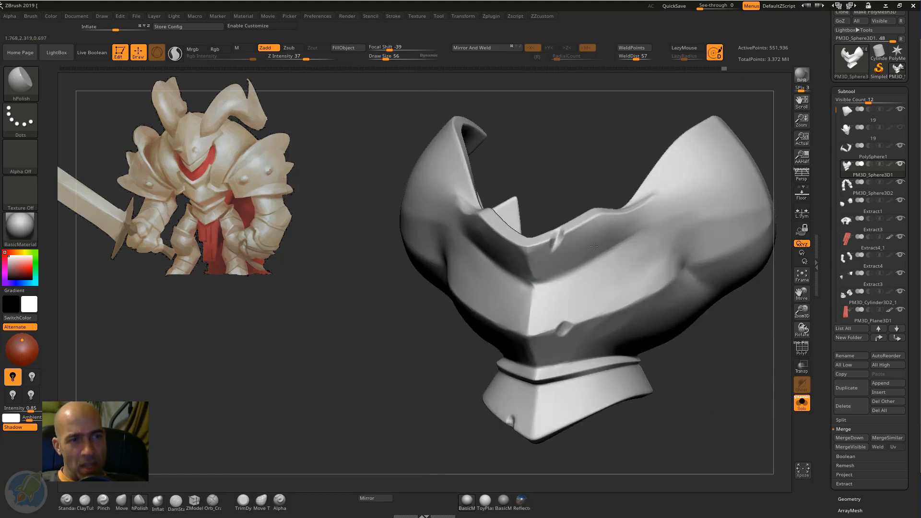
{"action": "left_click_drag", "start_coordinate": [599, 231], "coordinate": [571, 248]}
{"action": "left_click_drag", "start_coordinate": [408, 378], "coordinate": [408, 423], "text": "alt"}
{"action": "left_click_drag", "start_coordinate": [602, 215], "coordinate": [625, 213]}
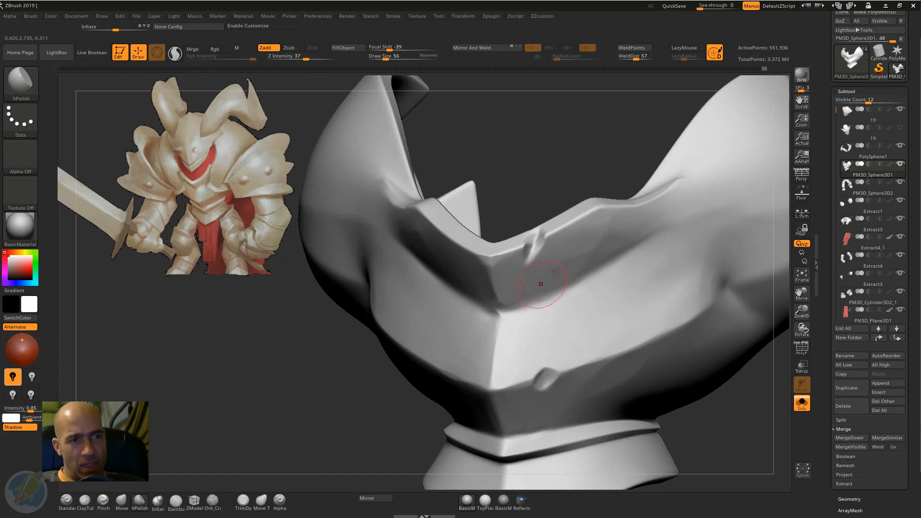
{"action": "left_click_drag", "start_coordinate": [520, 288], "coordinate": [517, 308]}
{"action": "left_click_drag", "start_coordinate": [703, 395], "coordinate": [687, 321], "text": "alt"}
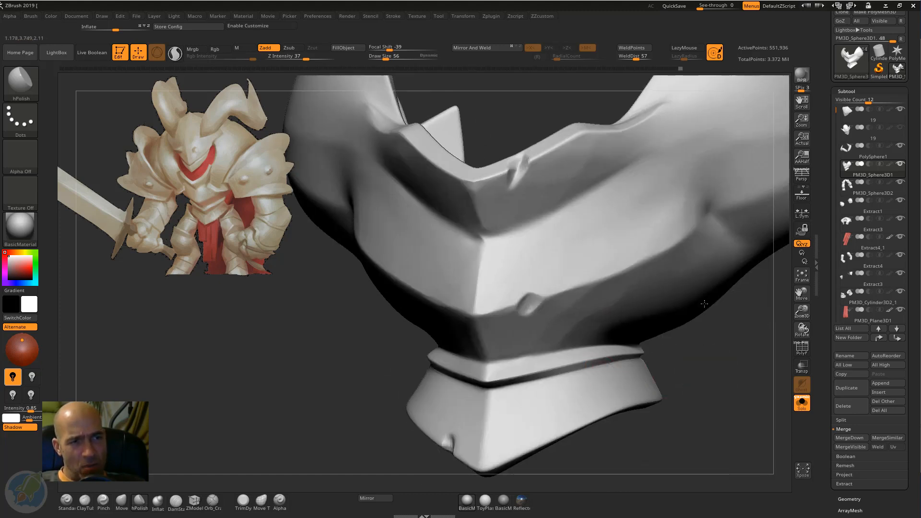
Step: Cut a small nick into the waist trim and a diagonal scratch across the lower band's center ridge with DamStandard at draw size 56
{"action": "left_click_drag", "start_coordinate": [730, 405], "coordinate": [580, 290], "text": "alt"}
{"action": "key", "text": "b"}
{"action": "key", "text": "d"}
{"action": "key", "text": "s"}
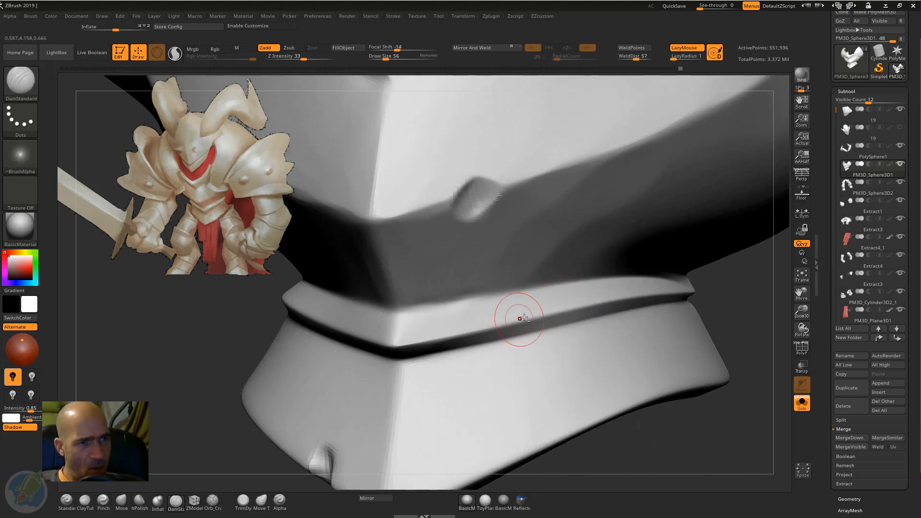
{"action": "left_click_drag", "start_coordinate": [530, 313], "coordinate": [546, 300]}
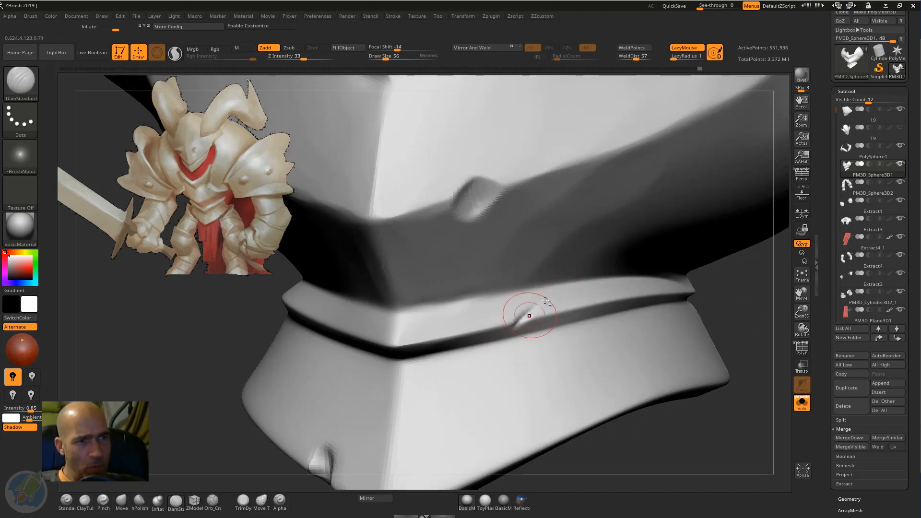
{"action": "mouse_move", "coordinate": [628, 445]}
{"action": "left_mouse_down"}
{"action": "mouse_move", "coordinate": [647, 384]}
{"action": "mouse_move", "coordinate": [499, 341]}
{"action": "mouse_move", "coordinate": [520, 300]}
{"action": "left_mouse_up"}
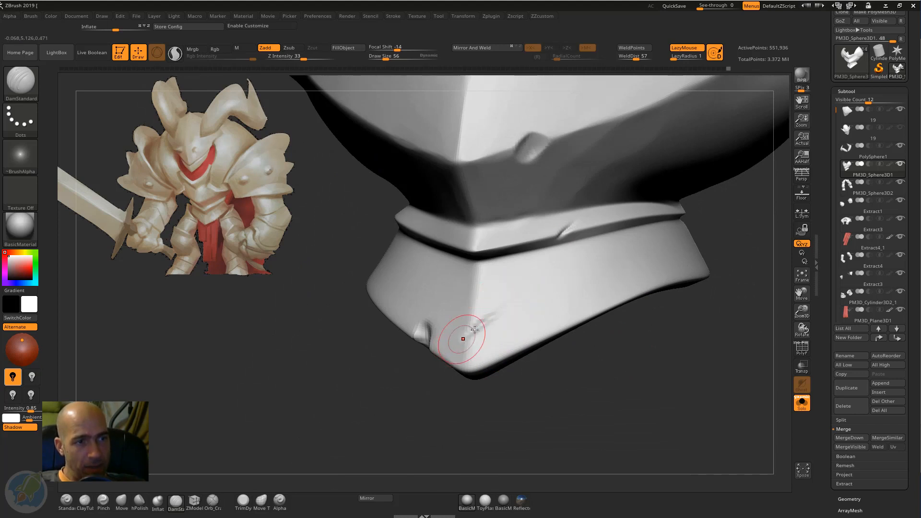
{"action": "left_click_drag", "start_coordinate": [463, 334], "coordinate": [530, 292]}
{"action": "mouse_move", "coordinate": [638, 349]}
{"action": "left_mouse_down"}
{"action": "mouse_move", "coordinate": [594, 308]}
{"action": "mouse_move", "coordinate": [736, 304]}
{"action": "mouse_move", "coordinate": [671, 323]}
{"action": "left_mouse_up"}
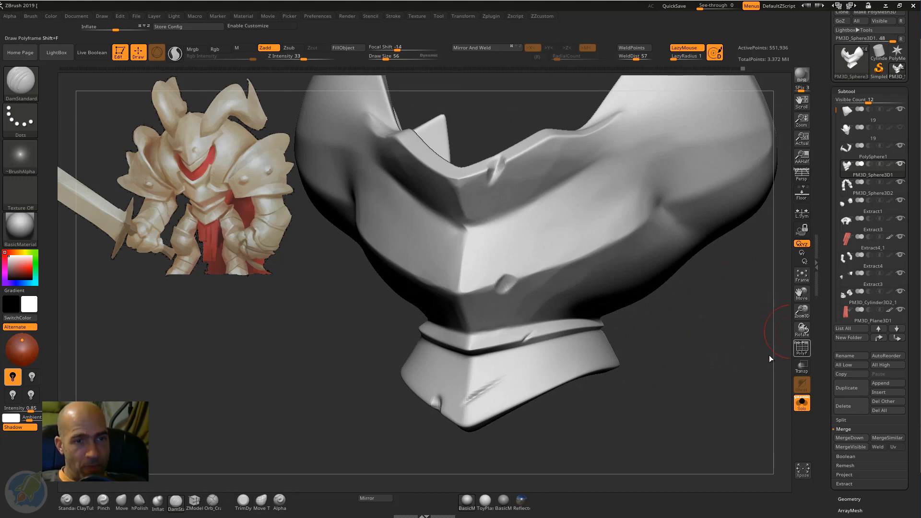
Step: Show the chest plate's polyframe, lower it to subdivision level 1, and bring up its Geometry settings
{"action": "key", "text": "shift+f"}
{"action": "key", "text": "shift+d"}
{"action": "key", "text": "shift+d"}
{"action": "key", "text": "shift+d"}
{"action": "key", "text": "shift+d"}
{"action": "key", "text": "shift+d"}
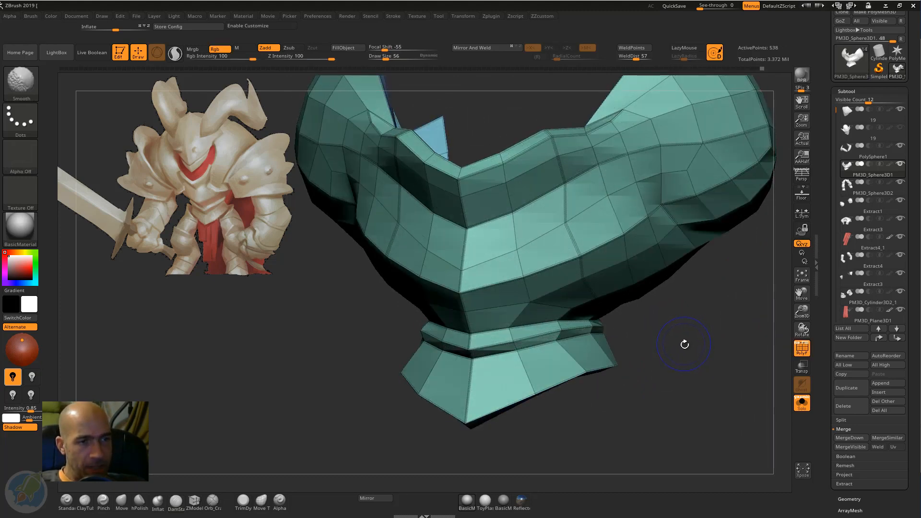
{"action": "mouse_move", "coordinate": [690, 348]}
{"action": "left_mouse_down"}
{"action": "mouse_move", "coordinate": [456, 382]}
{"action": "mouse_move", "coordinate": [677, 346]}
{"action": "mouse_move", "coordinate": [767, 363]}
{"action": "left_mouse_up"}
{"action": "left_click_drag", "start_coordinate": [820, 335], "coordinate": [844, 297]}
{"action": "left_click", "coordinate": [859, 318]}
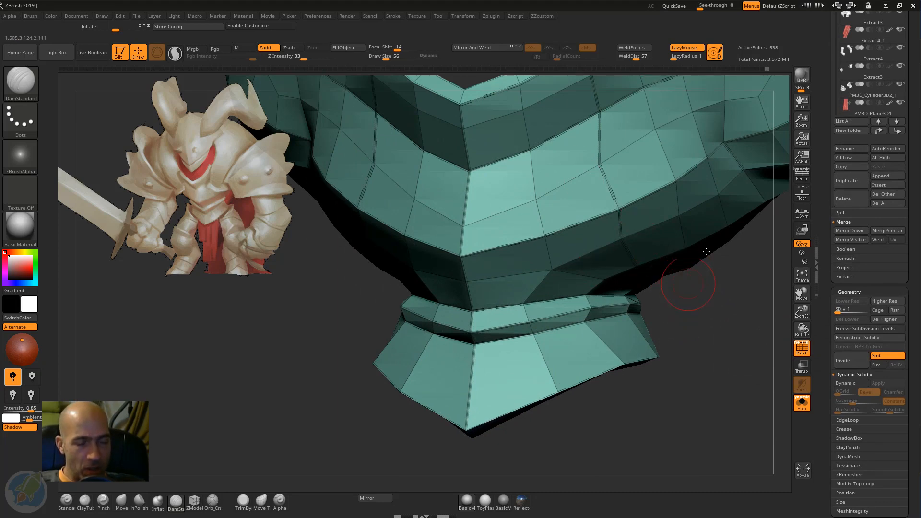
Step: Compare the waist band's polygon density and damage detail between subdivision level 1 and the higher levels
{"action": "mouse_move", "coordinate": [838, 313]}
{"action": "left_mouse_down"}
{"action": "mouse_move", "coordinate": [865, 313]}
{"action": "mouse_move", "coordinate": [832, 313]}
{"action": "left_mouse_up"}
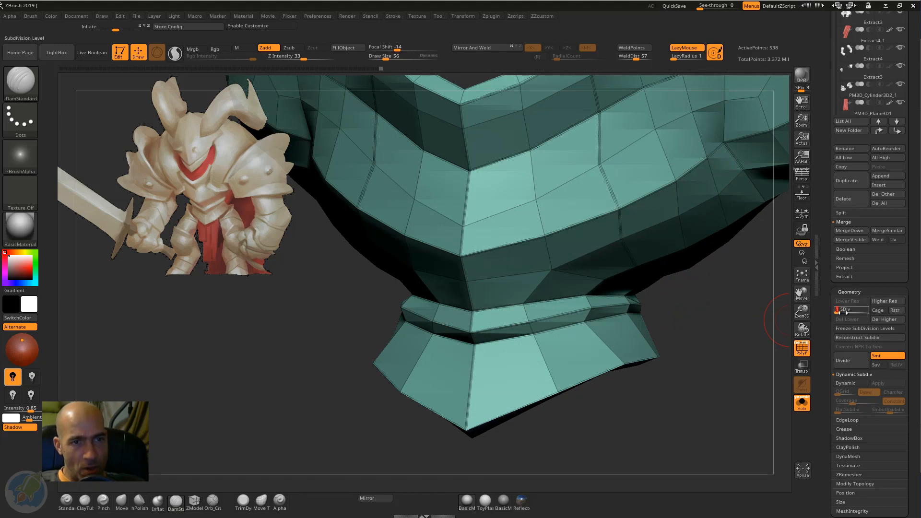
{"action": "left_click", "coordinate": [882, 300]}
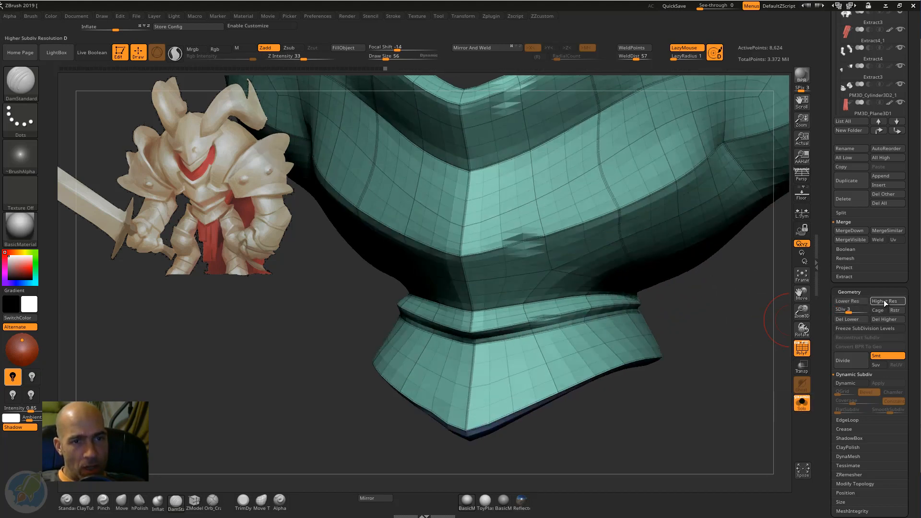
{"action": "left_click", "coordinate": [859, 301], "text": "shift"}
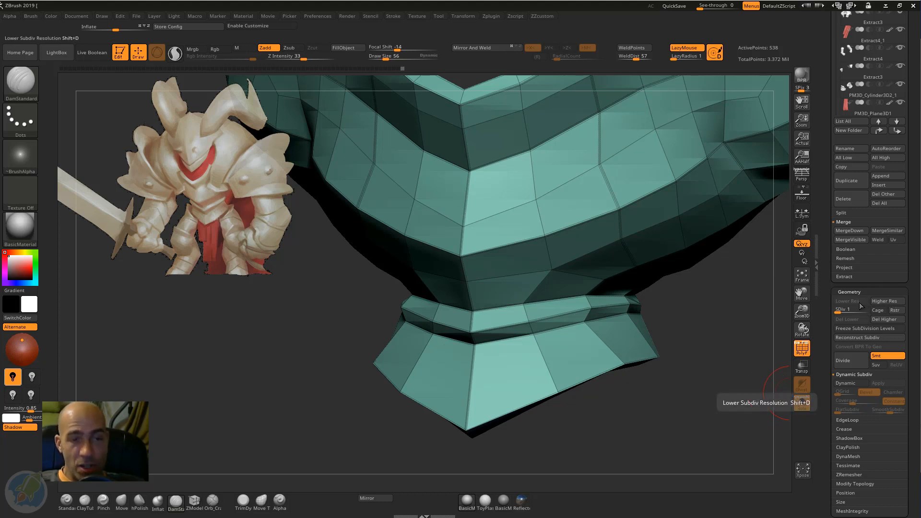
{"action": "key", "text": "d"}
{"action": "key", "text": "d"}
{"action": "key", "text": "d"}
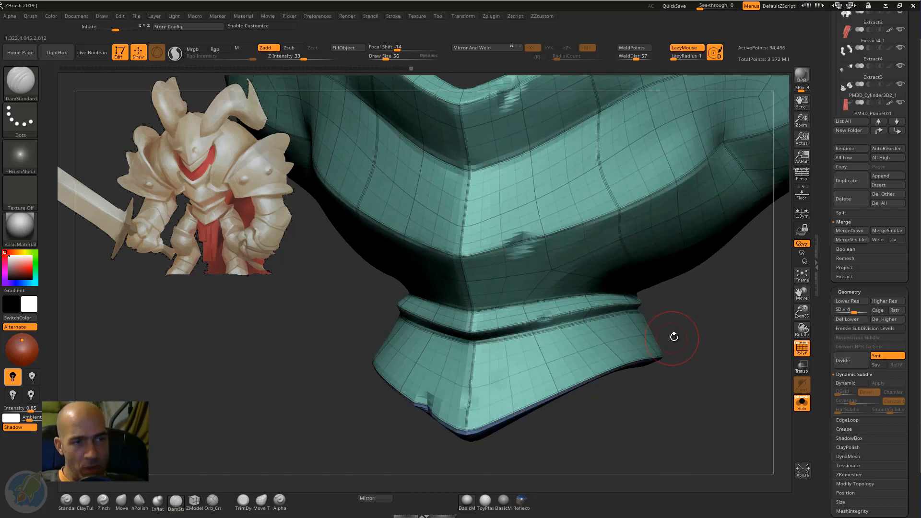
{"action": "key", "text": "shift+d"}
{"action": "key", "text": "shift+d"}
{"action": "key", "text": "shift+d"}
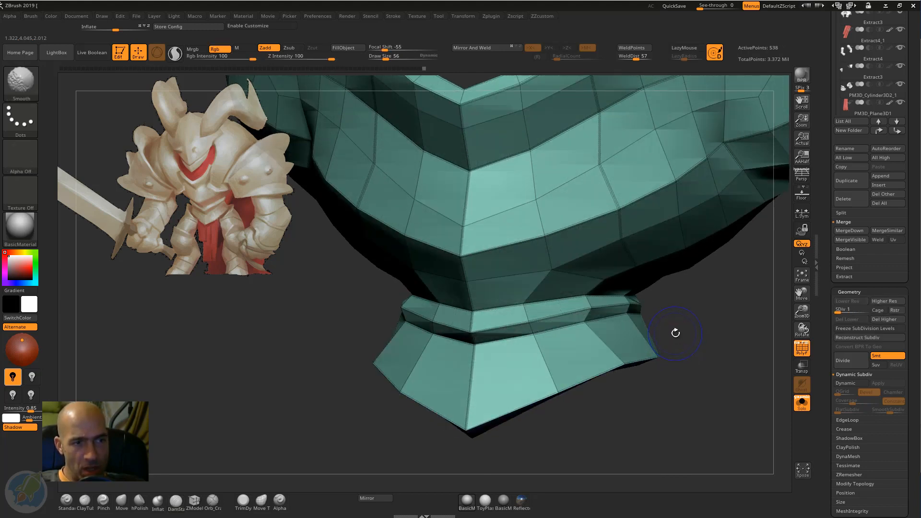
{"action": "key", "text": "d"}
{"action": "key", "text": "d"}
{"action": "key", "text": "d"}
{"action": "key", "text": "d"}
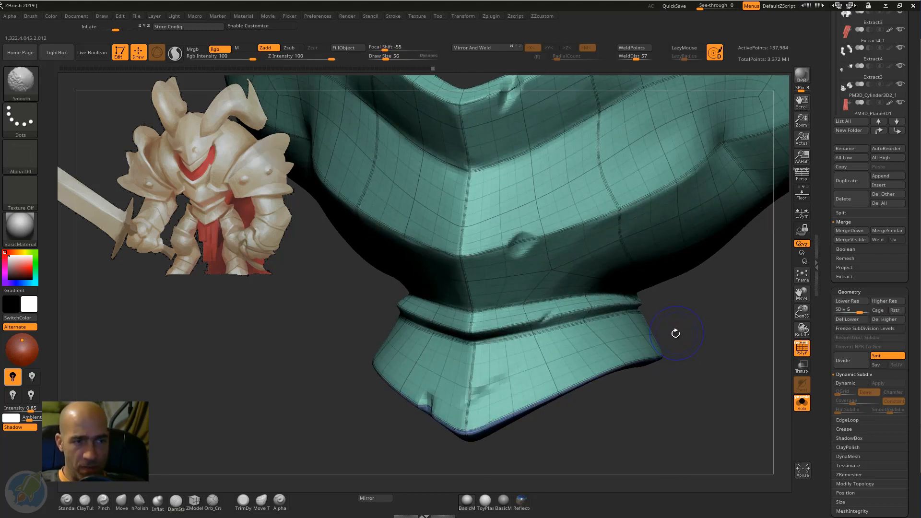
{"action": "key", "text": "shift+d"}
{"action": "key", "text": "shift+d"}
{"action": "key", "text": "shift+d"}
{"action": "key", "text": "shift+d"}
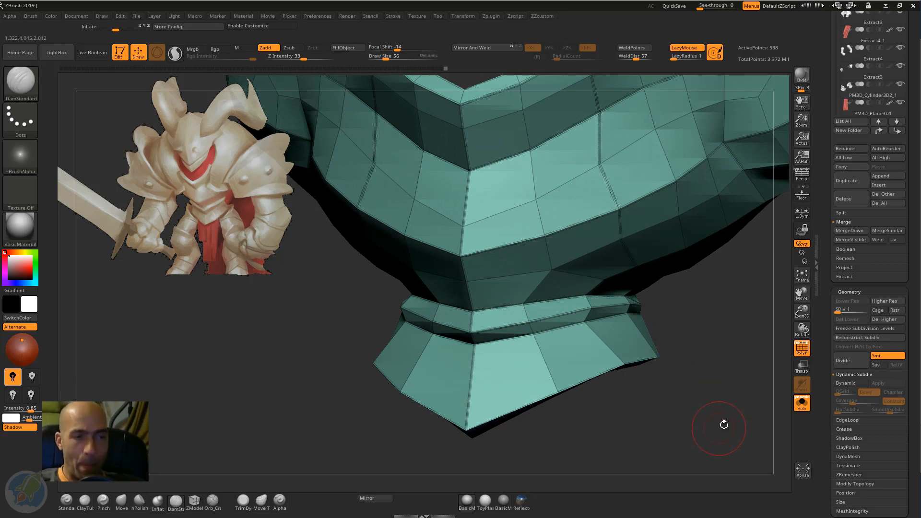
Step: Switch to the ZModeler brush and try to insert an edge loop into the lower waist band
{"action": "left_click_drag", "start_coordinate": [724, 425], "coordinate": [774, 375]}
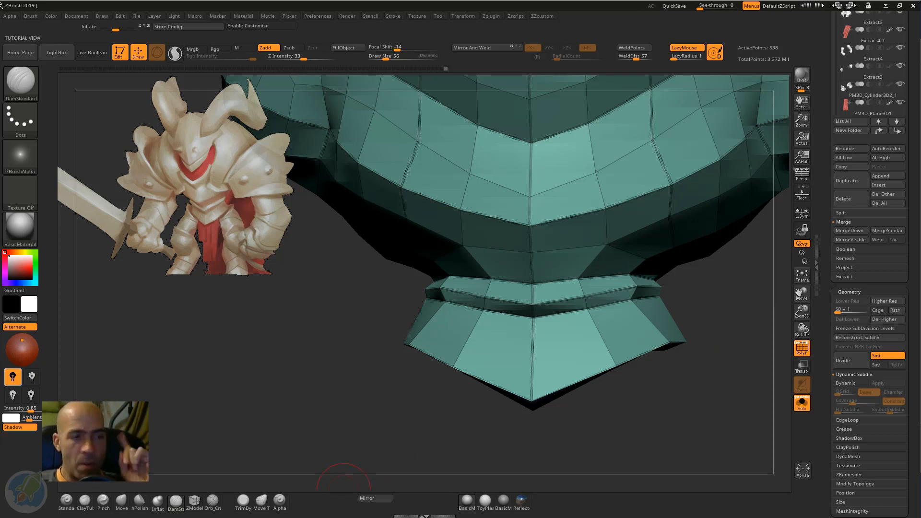
{"action": "left_click", "coordinate": [194, 500]}
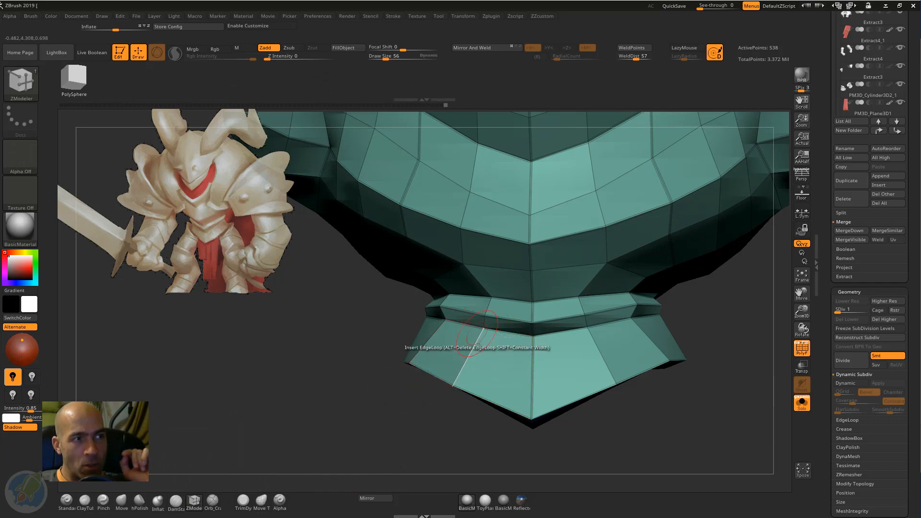
{"action": "left_click", "coordinate": [478, 345]}
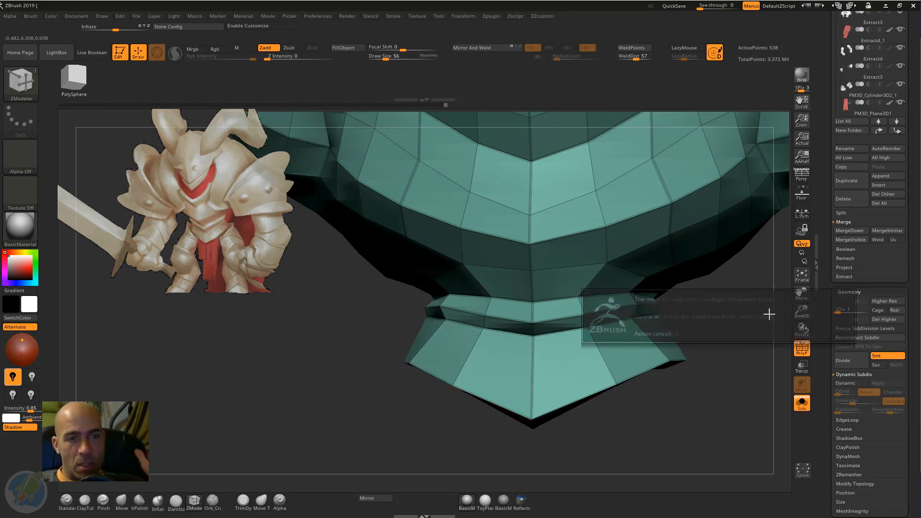
{"action": "left_click", "coordinate": [751, 371]}
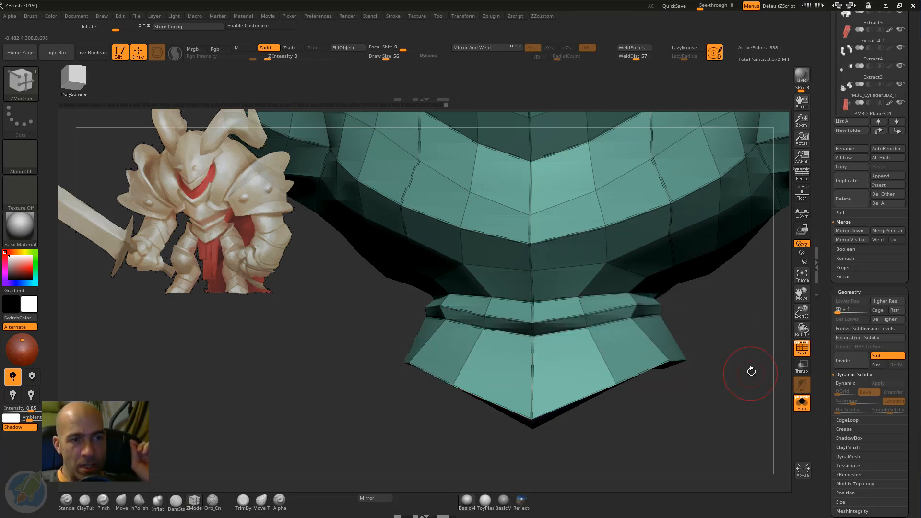
Step: Freeze the subdivision levels, then insert two horizontal edge loops around the lower waist band and one vertical loop on each side of its ridge
{"action": "left_click", "coordinate": [867, 328]}
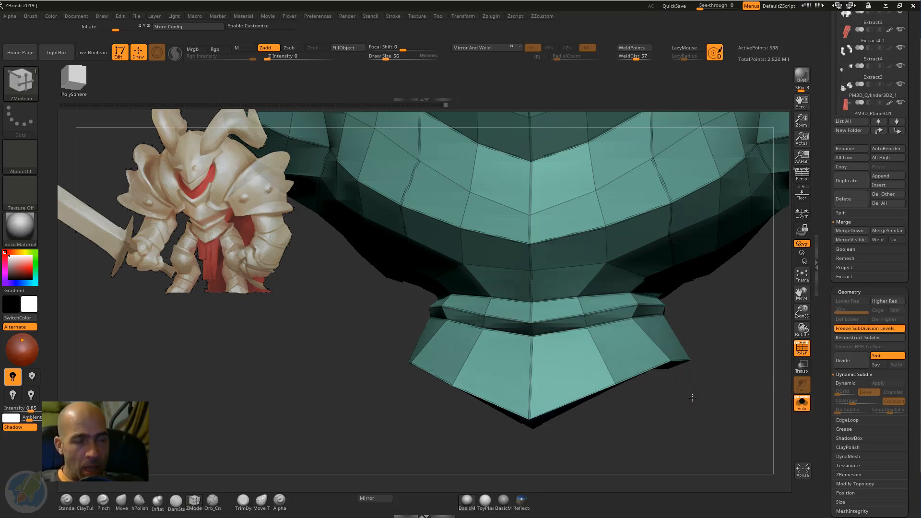
{"action": "left_click_drag", "start_coordinate": [692, 397], "coordinate": [613, 384]}
{"action": "left_click", "coordinate": [594, 363]}
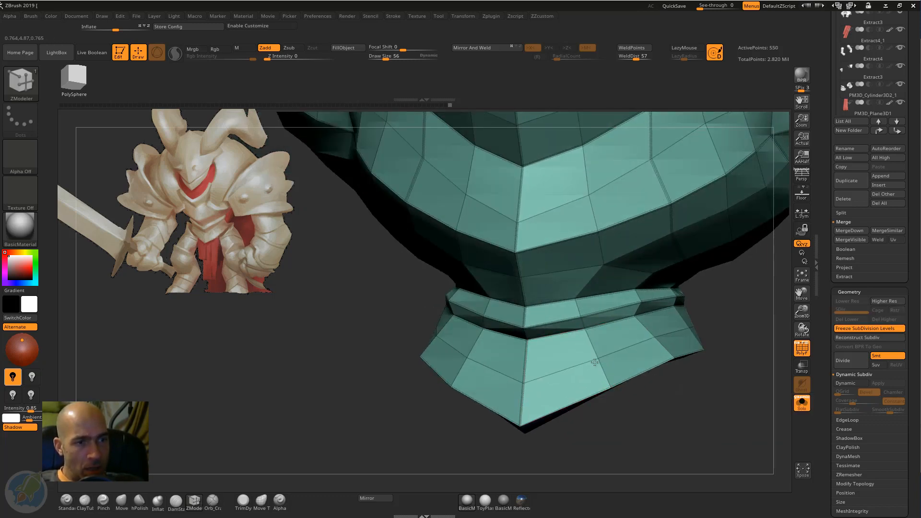
{"action": "left_click", "coordinate": [591, 347]}
{"action": "left_click", "coordinate": [559, 355]}
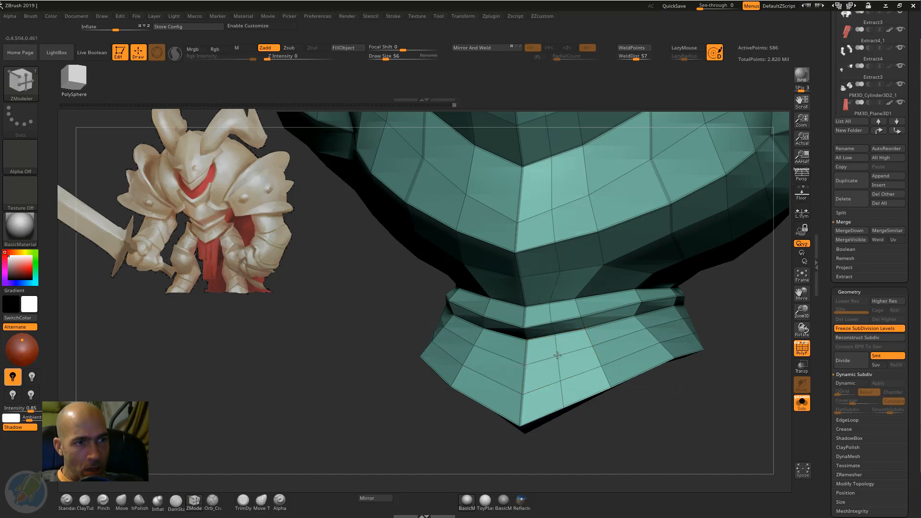
{"action": "left_click", "coordinate": [489, 356]}
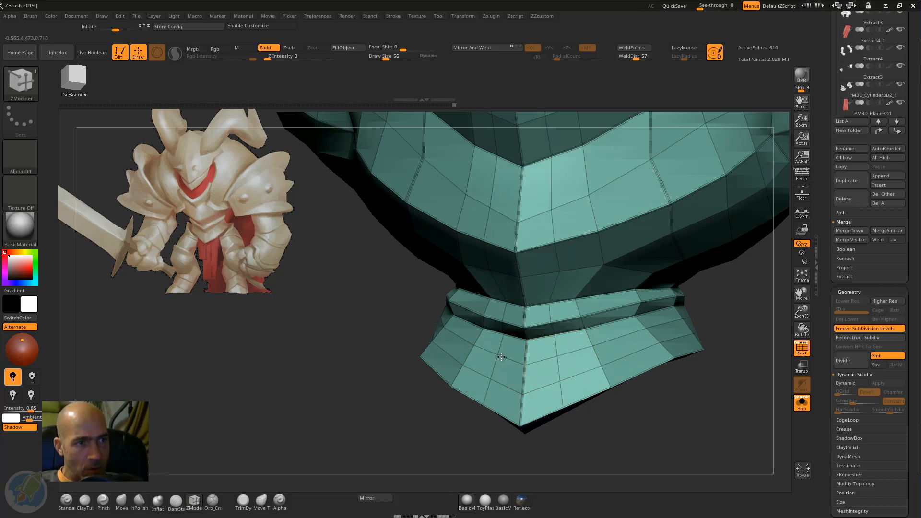
Step: Unfreeze the subdivision levels to return the chest plate to level 6 and hide the polyframe
{"action": "left_click_drag", "start_coordinate": [407, 425], "coordinate": [743, 347]}
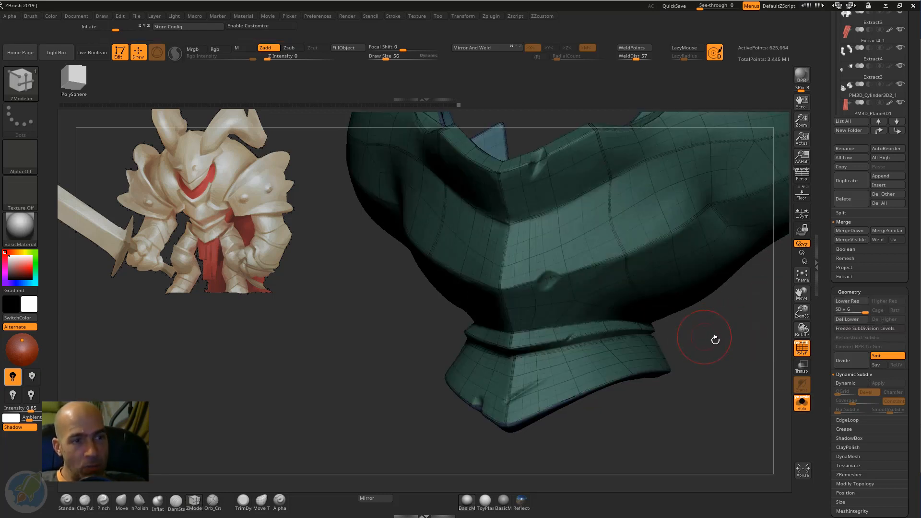
{"action": "left_click_drag", "start_coordinate": [706, 364], "coordinate": [639, 358], "text": "ctrl"}
{"action": "left_click", "coordinate": [807, 353]}
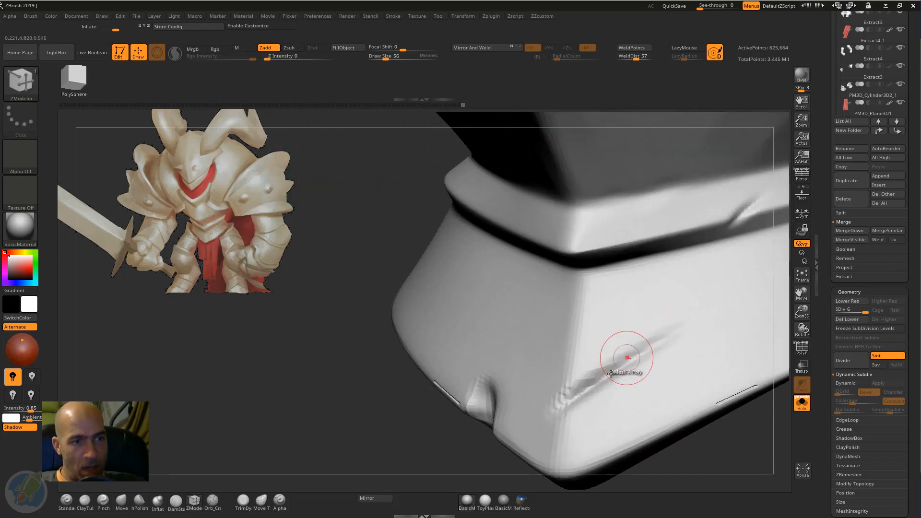
Step: Leave the ZModeler brush for the Standard brush and smooth the rough end of the diagonal scratch at the lower waist band's ridge
{"action": "key", "text": "b"}
{"action": "key", "text": "s"}
{"action": "key", "text": "t"}
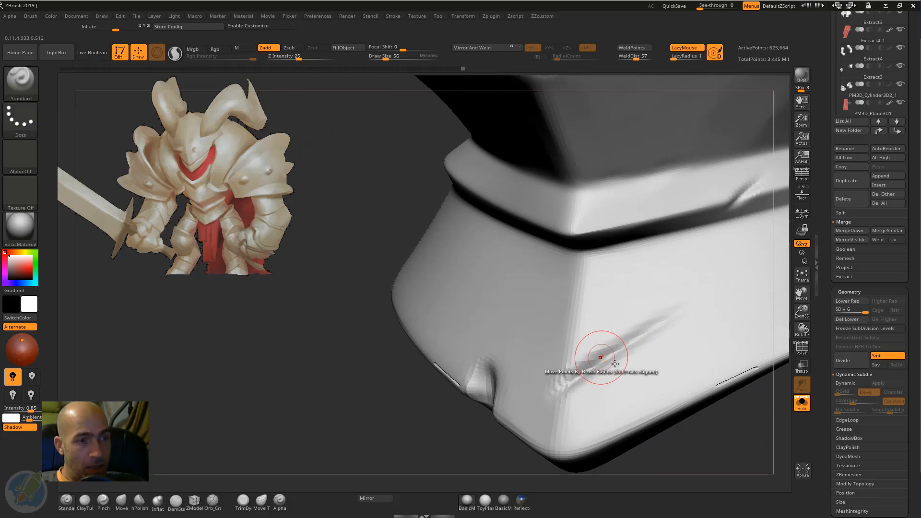
{"action": "left_click_drag", "start_coordinate": [688, 444], "coordinate": [696, 412], "text": "alt"}
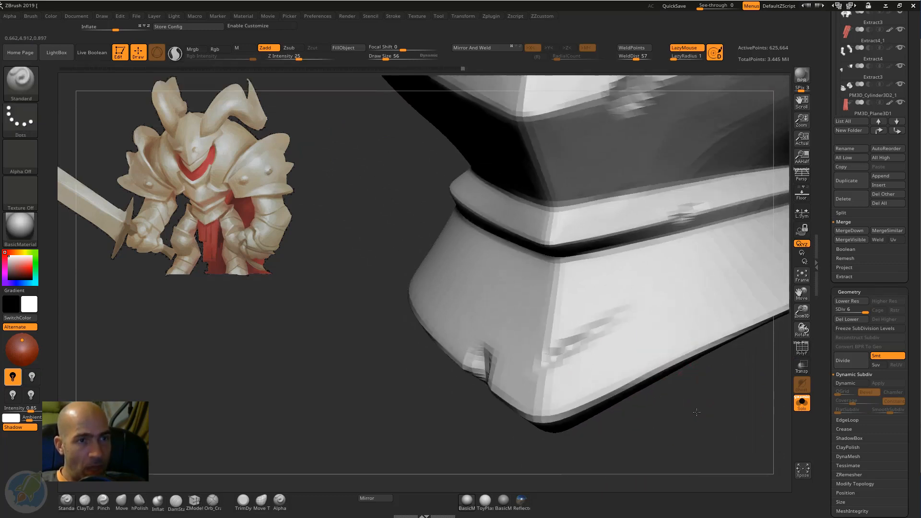
{"action": "key", "text": "shift"}
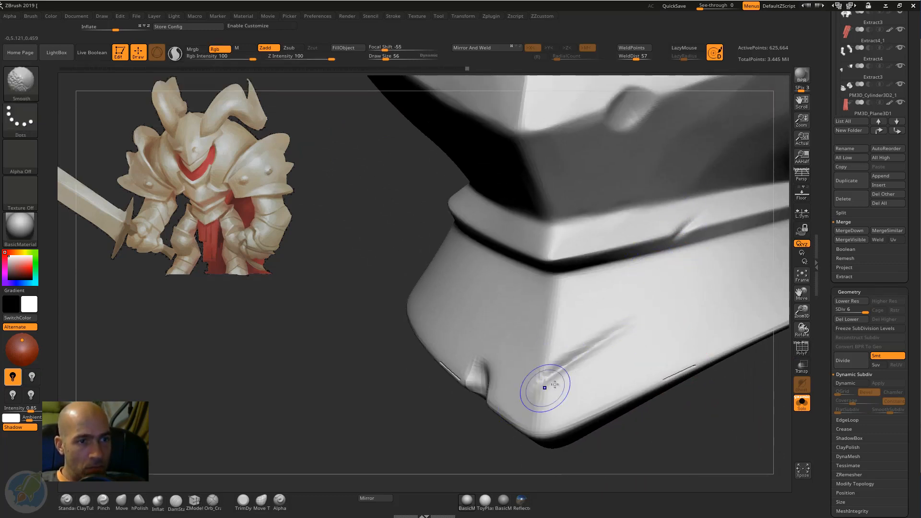
{"action": "mouse_move", "coordinate": [554, 384]}
{"action": "left_mouse_down", "text": "shift"}
{"action": "mouse_move", "coordinate": [565, 414]}
{"action": "mouse_move", "coordinate": [565, 393]}
{"action": "mouse_move", "coordinate": [582, 420]}
{"action": "left_mouse_up", "text": "shift"}
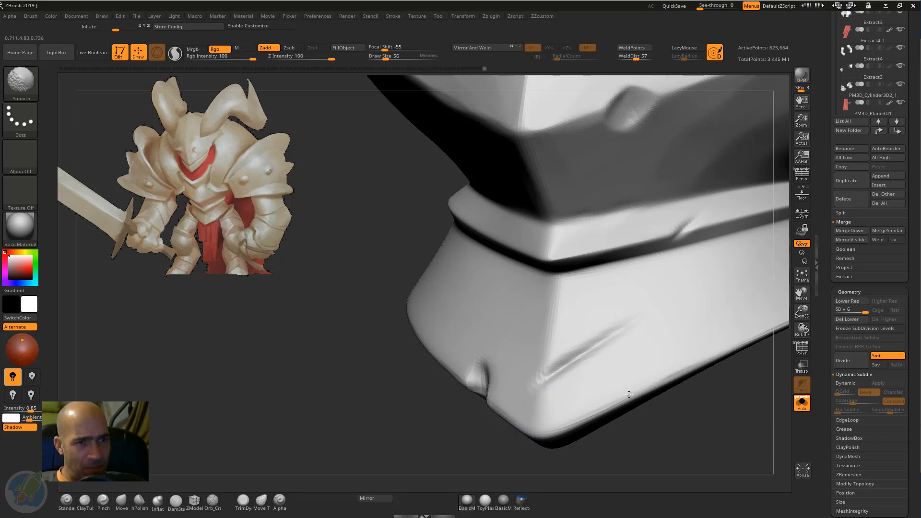
Step: Carve the diagonal scratch on the lower waist band deeper with repeated DamStandard strokes running down to the center ridge
{"action": "mouse_move", "coordinate": [679, 413]}
{"action": "left_mouse_down", "text": "alt"}
{"action": "mouse_move", "coordinate": [588, 417]}
{"action": "mouse_move", "coordinate": [648, 386]}
{"action": "mouse_move", "coordinate": [667, 404]}
{"action": "mouse_move", "coordinate": [703, 393]}
{"action": "left_mouse_up", "text": "alt"}
{"action": "key", "text": "shift"}
{"action": "key", "text": "b"}
{"action": "key", "text": "d"}
{"action": "key", "text": "s"}
{"action": "left_click_drag", "start_coordinate": [537, 315], "coordinate": [449, 366]}
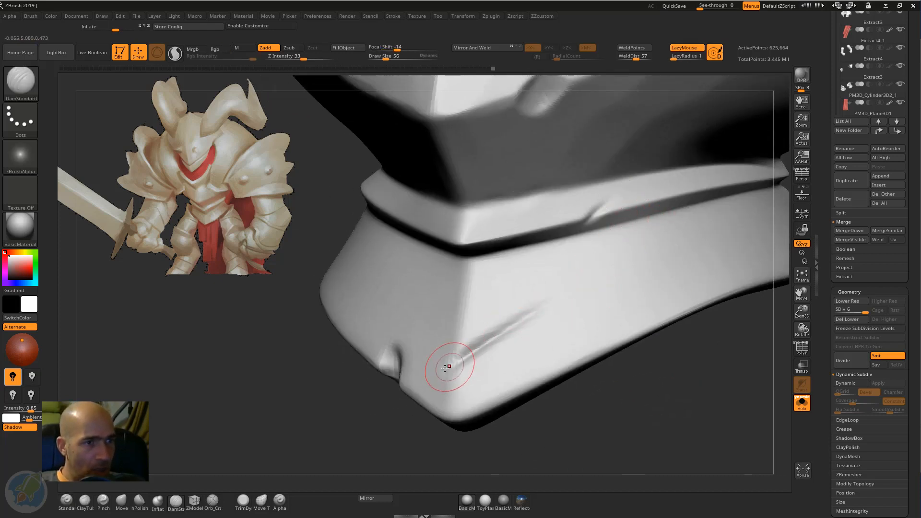
{"action": "left_click_drag", "start_coordinate": [546, 301], "coordinate": [455, 357]}
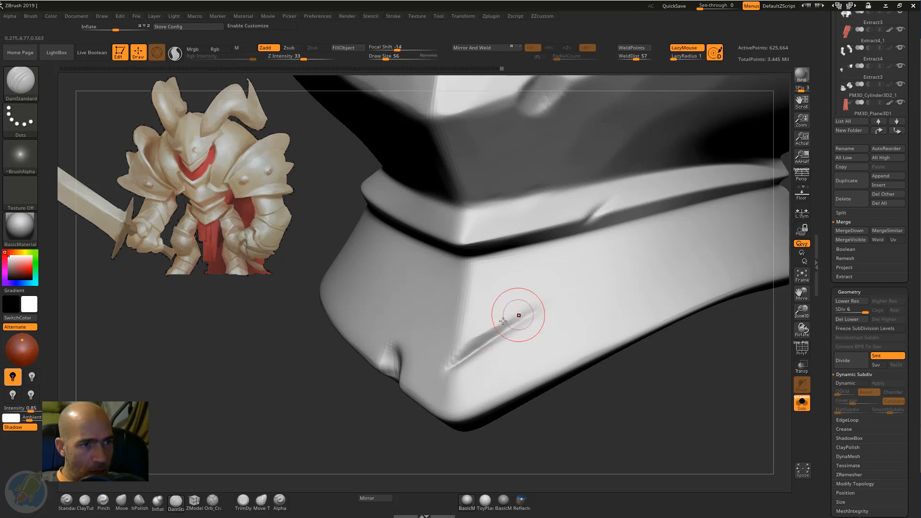
{"action": "left_click_drag", "start_coordinate": [535, 313], "coordinate": [449, 368]}
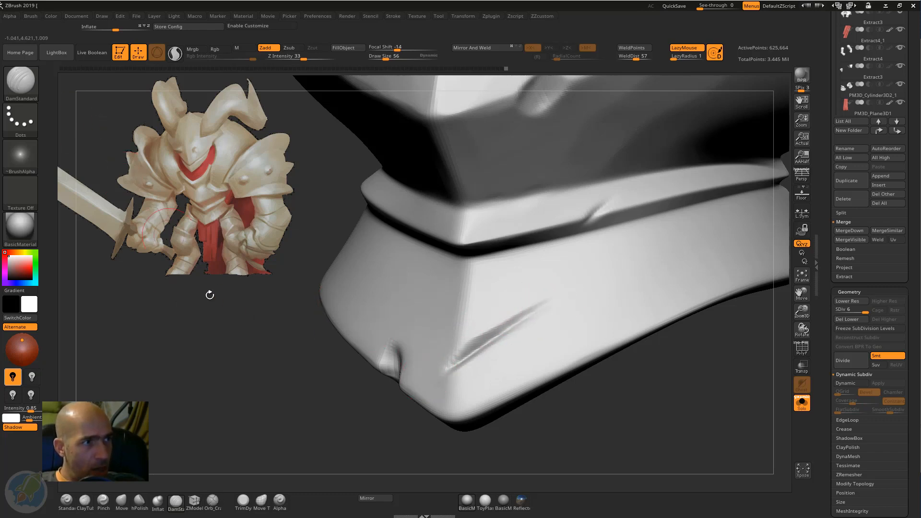
Step: Try a warm light grey as the current color to judge the shading of the waist band's damage
{"action": "mouse_move", "coordinate": [242, 357]}
{"action": "left_mouse_down"}
{"action": "mouse_move", "coordinate": [222, 383]}
{"action": "mouse_move", "coordinate": [192, 355]}
{"action": "left_mouse_up"}
{"action": "left_click", "coordinate": [9, 263]}
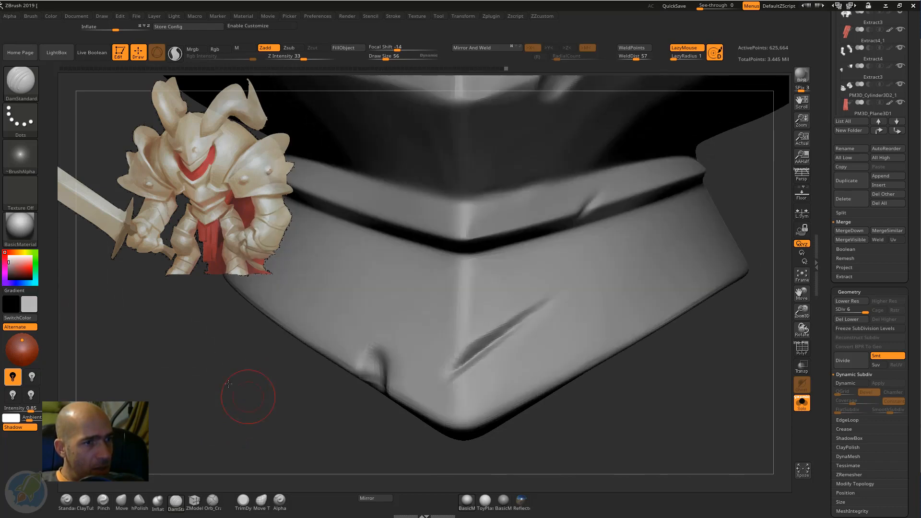
{"action": "left_click_drag", "start_coordinate": [229, 383], "coordinate": [207, 369]}
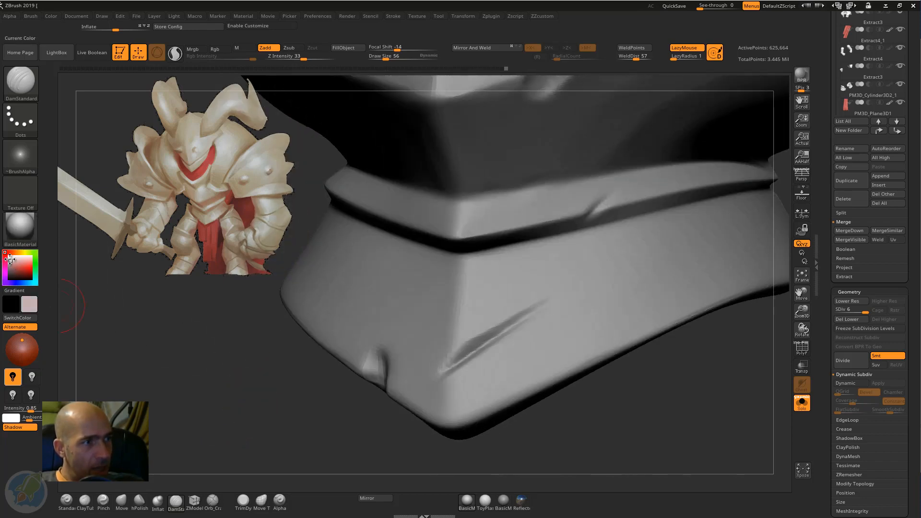
{"action": "left_click", "coordinate": [10, 260]}
{"action": "mouse_move", "coordinate": [206, 395]}
{"action": "left_mouse_down"}
{"action": "mouse_move", "coordinate": [230, 403]}
{"action": "mouse_move", "coordinate": [353, 369]}
{"action": "left_mouse_up"}
Step: Smooth the notch in the lower waist band's bottom edge and recut its outline with the DamStandard brush
{"action": "key", "text": "shift"}
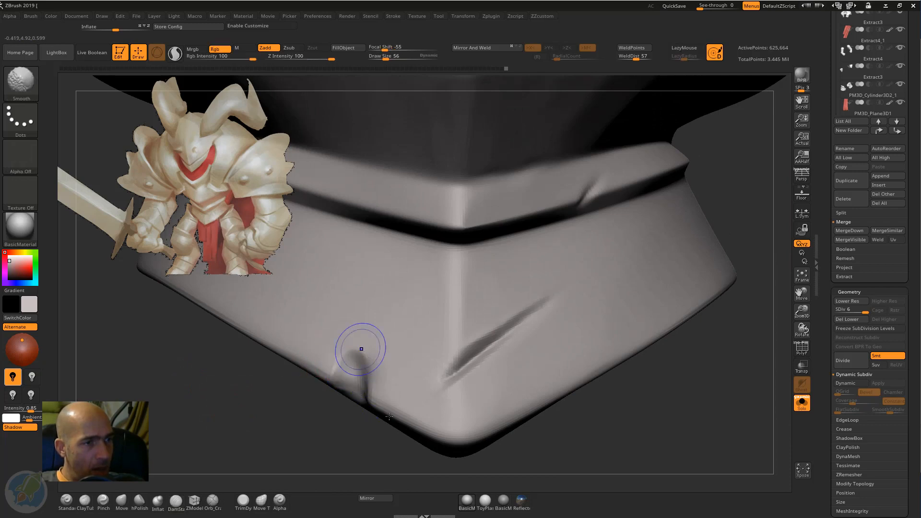
{"action": "mouse_move", "coordinate": [389, 417]}
{"action": "left_mouse_down", "text": "shift"}
{"action": "mouse_move", "coordinate": [344, 364]}
{"action": "mouse_move", "coordinate": [361, 385]}
{"action": "mouse_move", "coordinate": [350, 390]}
{"action": "mouse_move", "coordinate": [360, 389]}
{"action": "left_mouse_up", "text": "shift"}
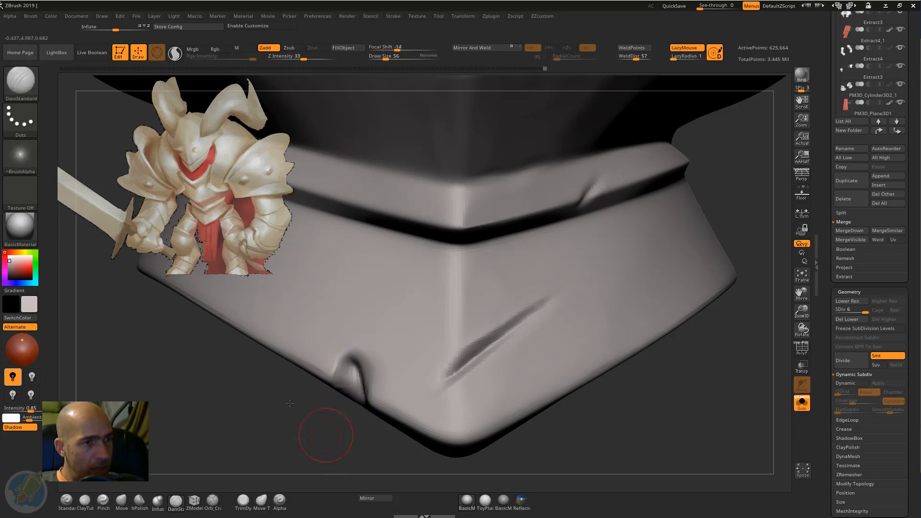
{"action": "mouse_move", "coordinate": [333, 440]}
{"action": "left_mouse_down", "text": "alt"}
{"action": "mouse_move", "coordinate": [286, 408]}
{"action": "mouse_move", "coordinate": [330, 472]}
{"action": "left_mouse_up", "text": "alt"}
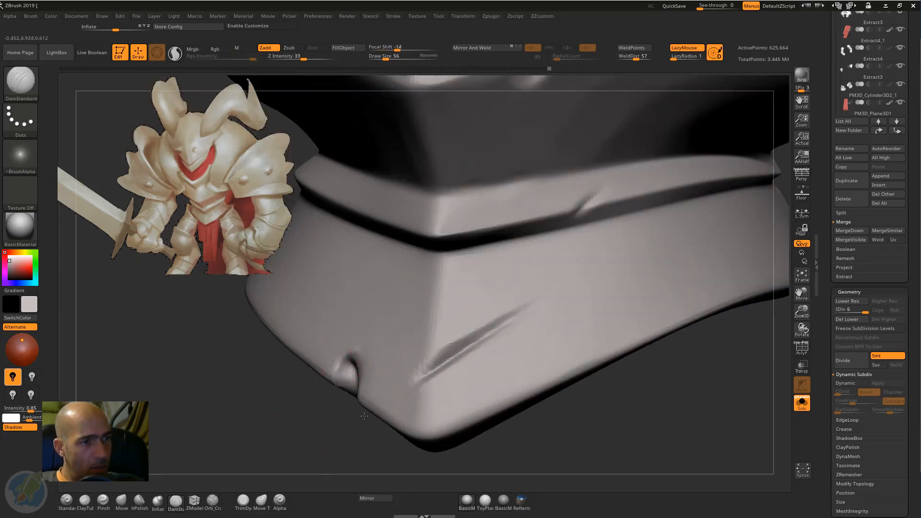
{"action": "left_click_drag", "start_coordinate": [365, 416], "coordinate": [353, 372]}
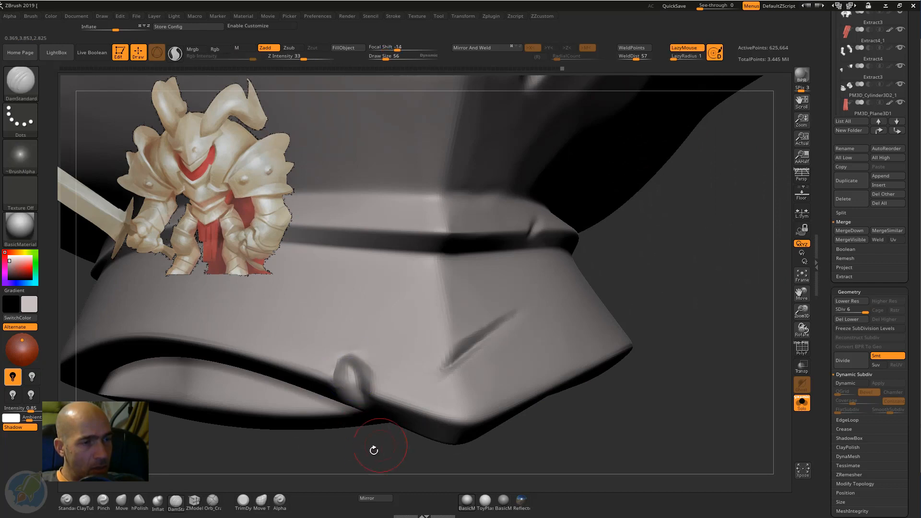
{"action": "mouse_move", "coordinate": [373, 446]}
{"action": "left_mouse_down"}
{"action": "mouse_move", "coordinate": [350, 366]}
{"action": "mouse_move", "coordinate": [366, 390]}
{"action": "left_mouse_up"}
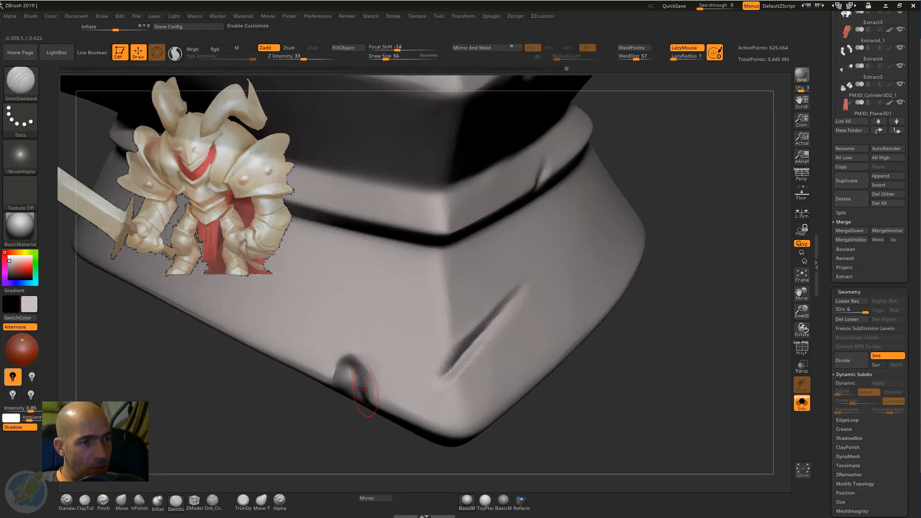
Step: Rework the inside and underside of the waist band's bottom-edge notch with the ClayTubes brush and smooth the strokes
{"action": "mouse_move", "coordinate": [349, 426]}
{"action": "left_mouse_down"}
{"action": "mouse_move", "coordinate": [511, 350]}
{"action": "mouse_move", "coordinate": [534, 304]}
{"action": "mouse_move", "coordinate": [569, 288]}
{"action": "mouse_move", "coordinate": [504, 307]}
{"action": "left_mouse_up"}
{"action": "key", "text": "b"}
{"action": "key", "text": "c"}
{"action": "key", "text": "t"}
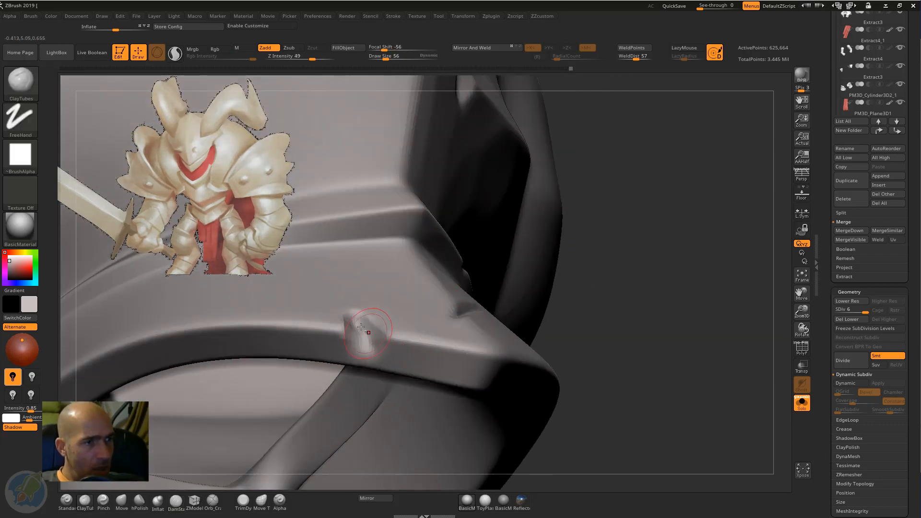
{"action": "left_click_drag", "start_coordinate": [357, 332], "coordinate": [371, 347]}
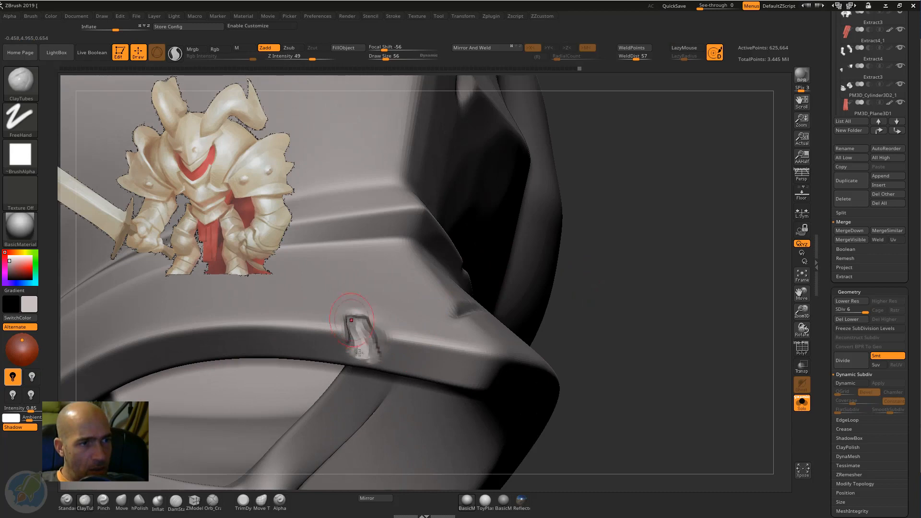
{"action": "key", "text": "shift"}
Step: Polish the center ridge area of the chest plate's middle band with the hPolish brush
{"action": "mouse_move", "coordinate": [571, 281]}
{"action": "left_mouse_down"}
{"action": "mouse_move", "coordinate": [560, 258]}
{"action": "mouse_move", "coordinate": [574, 370]}
{"action": "mouse_move", "coordinate": [540, 302]}
{"action": "mouse_move", "coordinate": [558, 269]}
{"action": "mouse_move", "coordinate": [593, 382]}
{"action": "mouse_move", "coordinate": [643, 332]}
{"action": "mouse_move", "coordinate": [634, 331]}
{"action": "left_mouse_up"}
{"action": "key", "text": "b"}
{"action": "key", "text": "h"}
{"action": "key", "text": "p"}
{"action": "left_click_drag", "start_coordinate": [426, 298], "coordinate": [428, 280]}
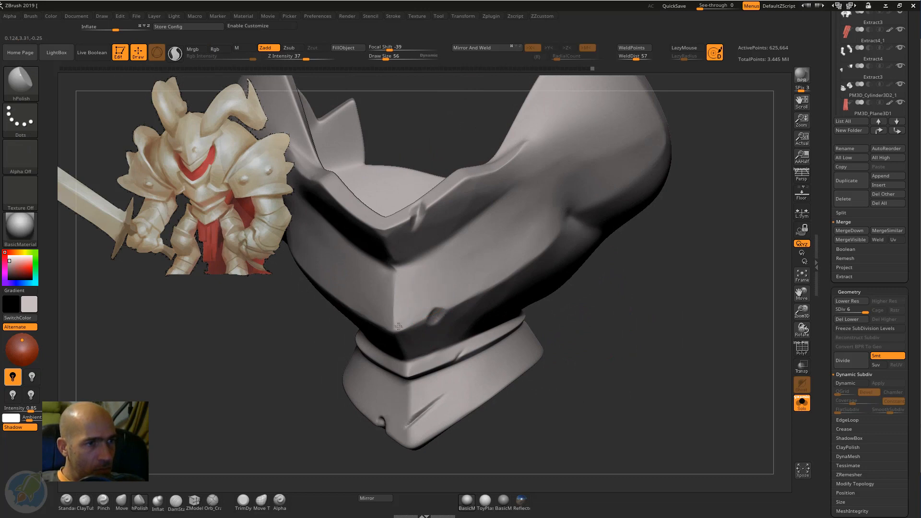
{"action": "left_click_drag", "start_coordinate": [306, 429], "coordinate": [356, 398]}
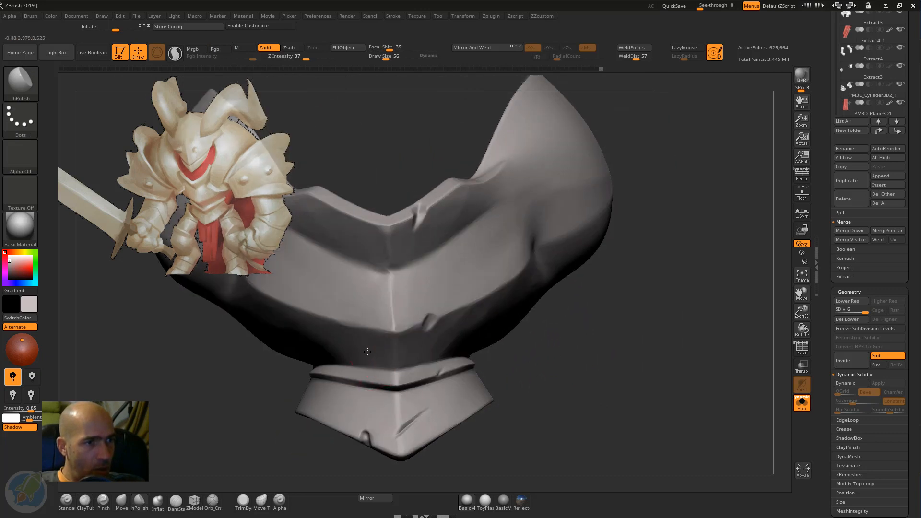
{"action": "left_click_drag", "start_coordinate": [609, 313], "coordinate": [542, 306]}
Step: Reset the current color to white (255, 255, 255) and polish the bevel below the chest plate's upper edge with hPolish
{"action": "left_click_drag", "start_coordinate": [13, 259], "coordinate": [5, 253]}
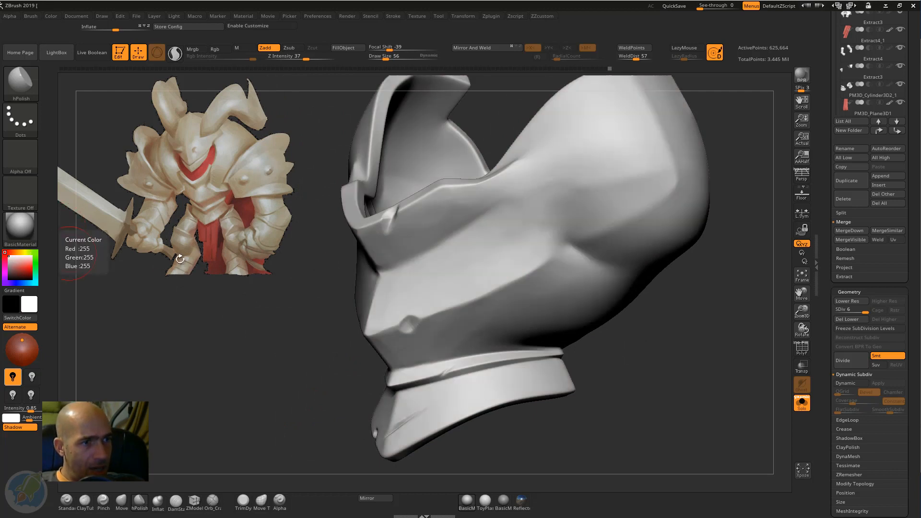
{"action": "left_click_drag", "start_coordinate": [596, 318], "coordinate": [594, 179]}
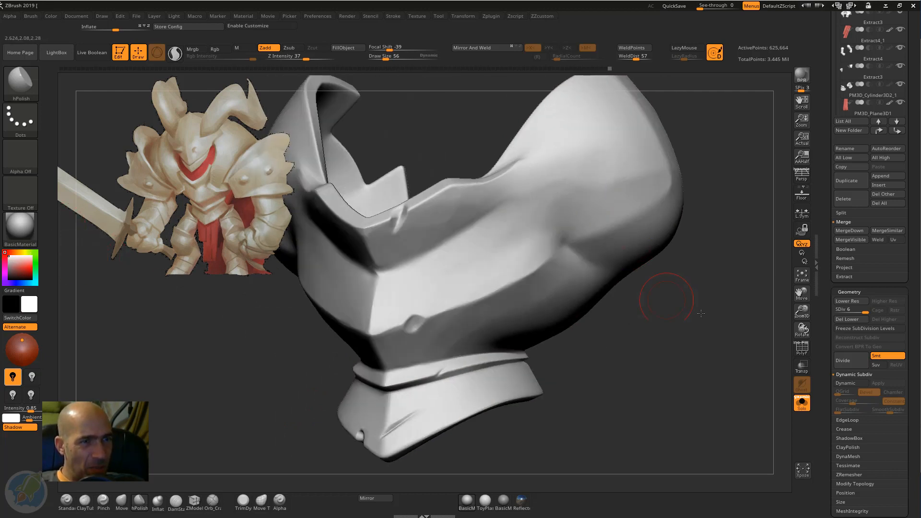
{"action": "left_click_drag", "start_coordinate": [668, 304], "coordinate": [606, 257]}
{"action": "right_click_drag", "start_coordinate": [520, 284], "coordinate": [623, 311]}
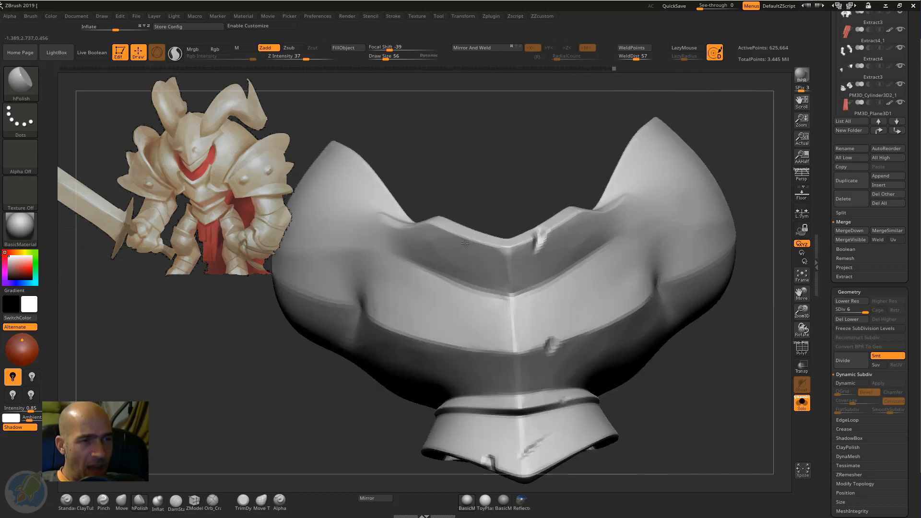
{"action": "left_click_drag", "start_coordinate": [481, 248], "coordinate": [464, 253]}
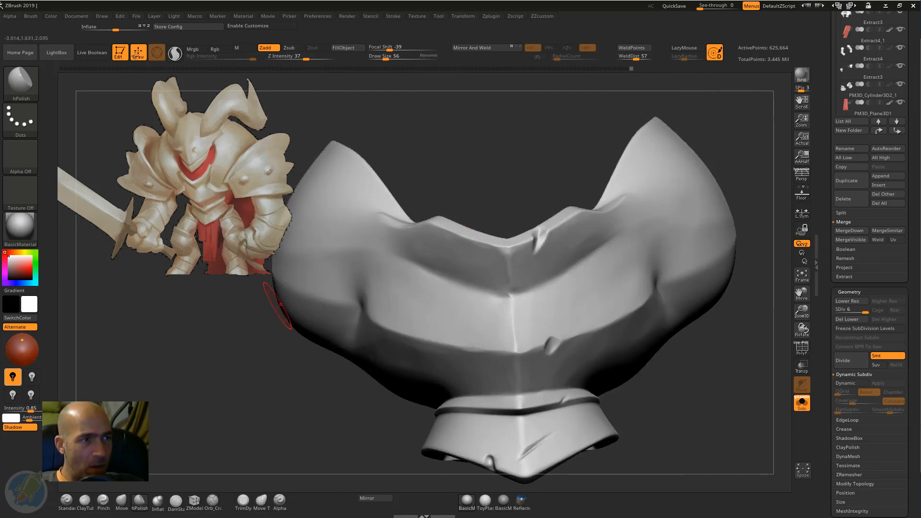
Step: Pick a new document background color and leave solo mode to show the whole knight from behind
{"action": "left_click", "coordinate": [78, 17]}
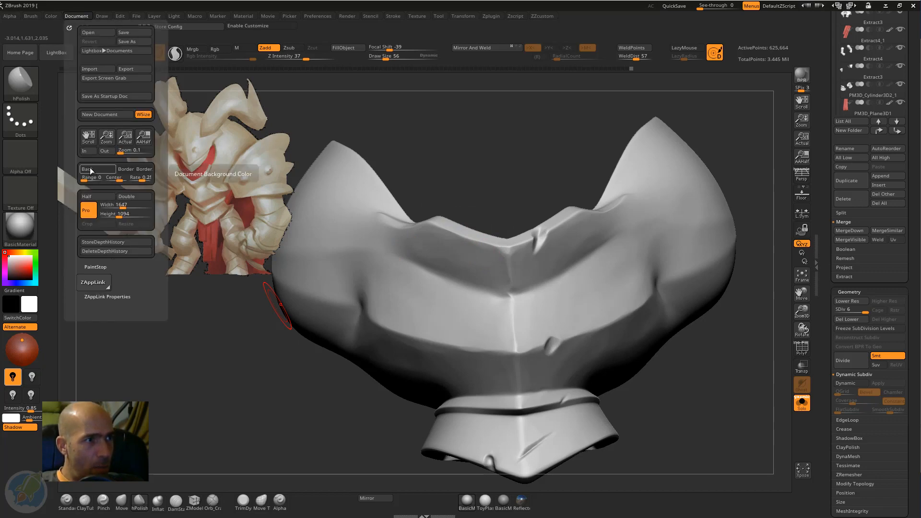
{"action": "left_click_drag", "start_coordinate": [91, 169], "coordinate": [16, 245]}
{"action": "left_click_drag", "start_coordinate": [336, 407], "coordinate": [767, 378]}
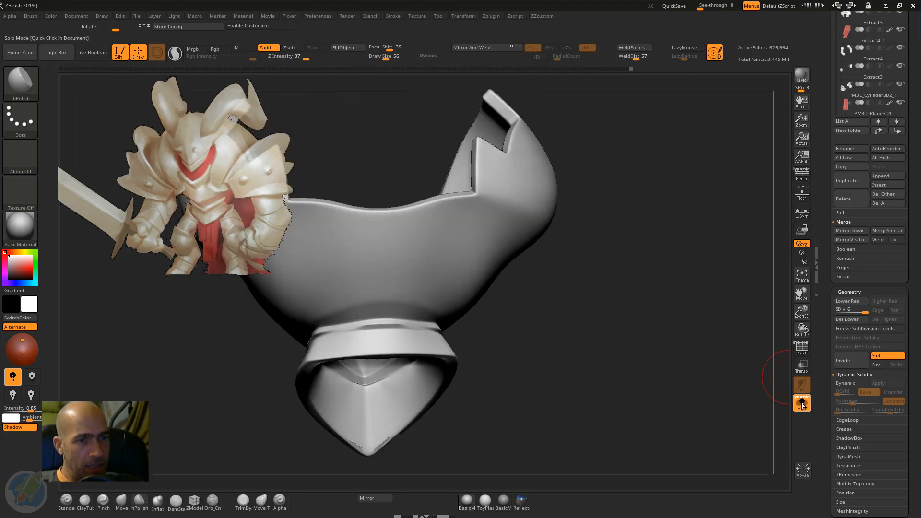
{"action": "left_click", "coordinate": [801, 404]}
{"action": "left_click_drag", "start_coordinate": [726, 189], "coordinate": [482, 284]}
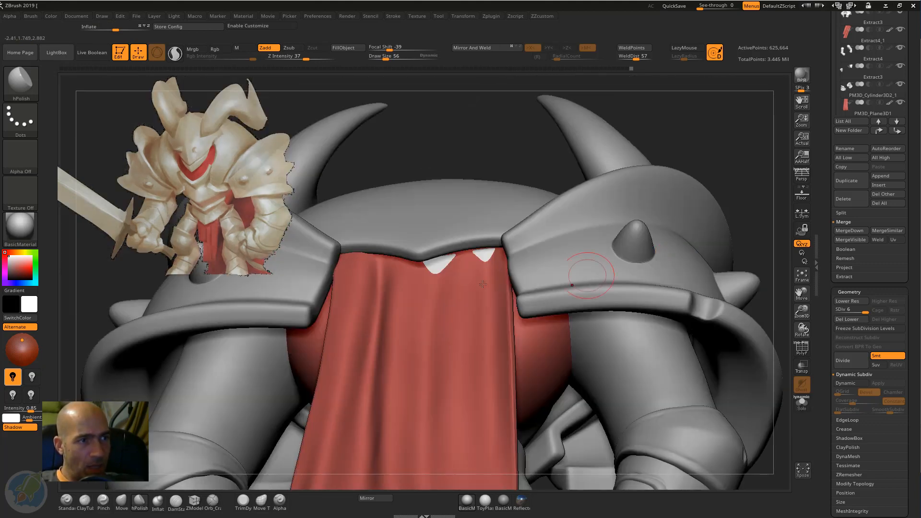
Step: With dynamic subdivision off, pull the red cape over the armor poking through its top, using the Move brush at draw size 124
{"action": "key", "text": "b"}
{"action": "key", "text": "m"}
{"action": "key", "text": "v"}
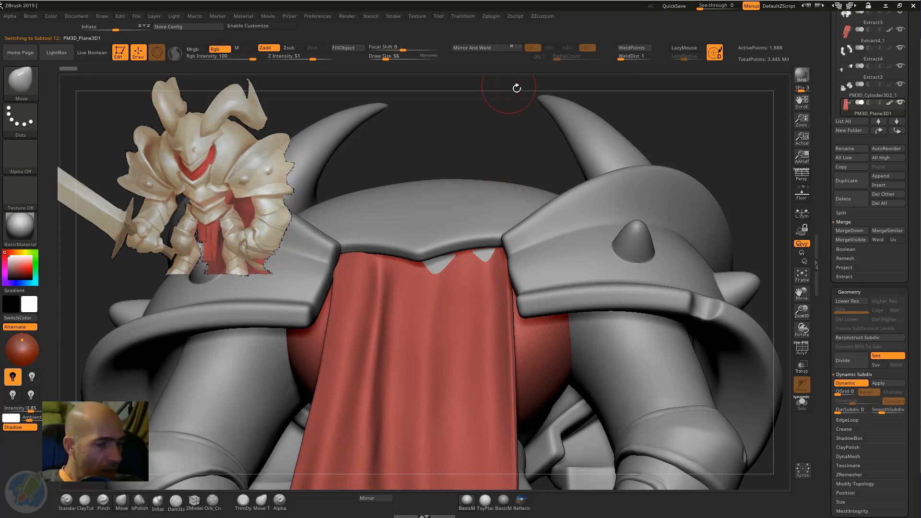
{"action": "key", "text": "]"}
{"action": "key", "text": "]"}
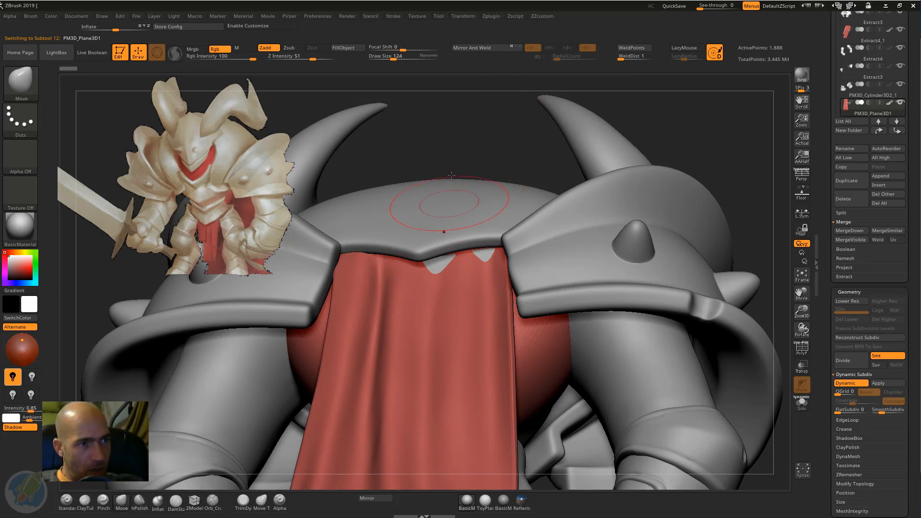
{"action": "key", "text": "shift"}
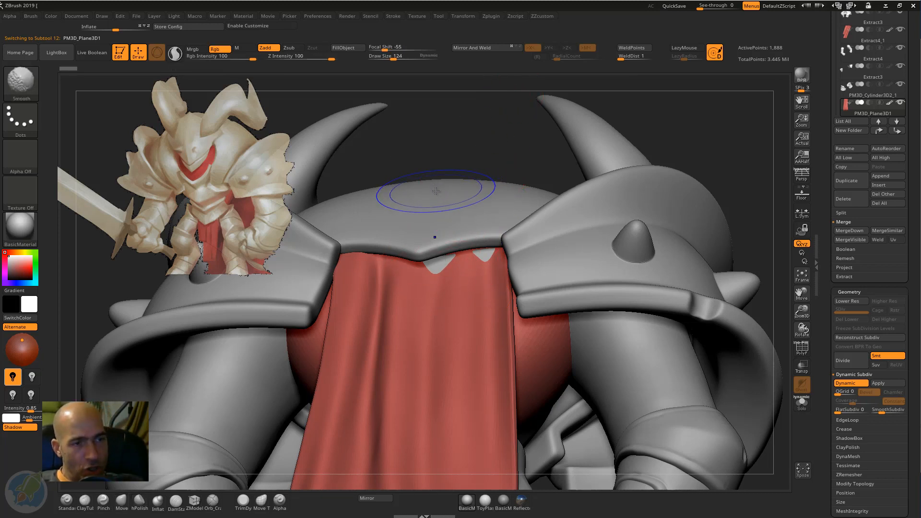
{"action": "key", "text": "shift+d"}
{"action": "left_click_drag", "start_coordinate": [455, 160], "coordinate": [437, 191], "text": "alt"}
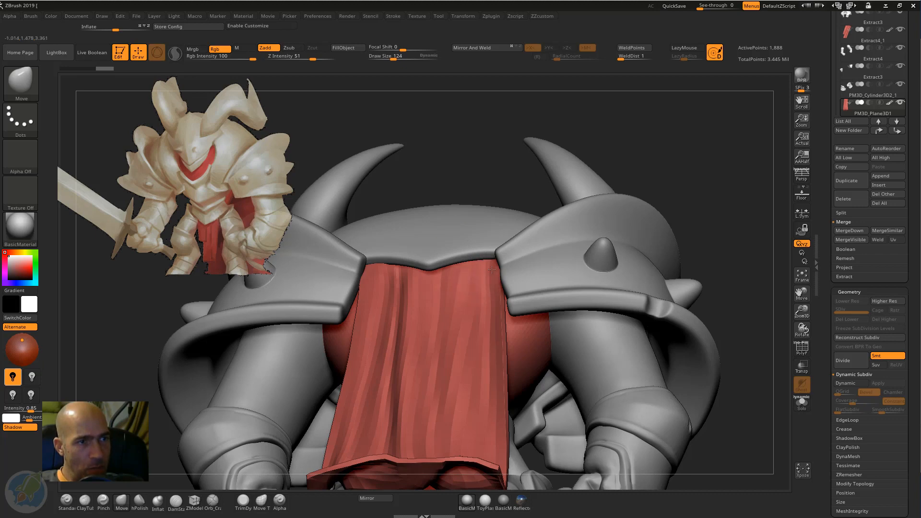
Step: Toggle the red cape's double-sided display and turn on X symmetry for it
{"action": "key", "text": "ctrl+q"}
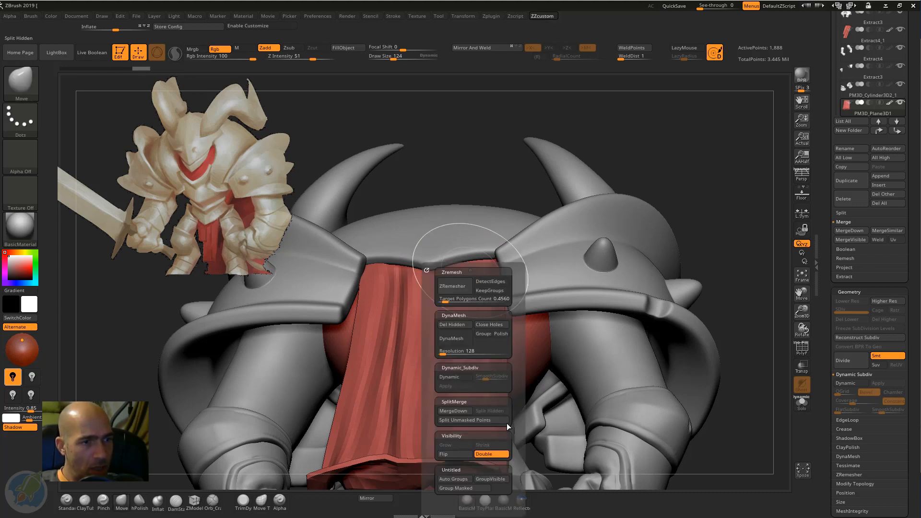
{"action": "left_click", "coordinate": [498, 457]}
{"action": "left_click_drag", "start_coordinate": [729, 221], "coordinate": [699, 247]}
{"action": "key", "text": "d"}
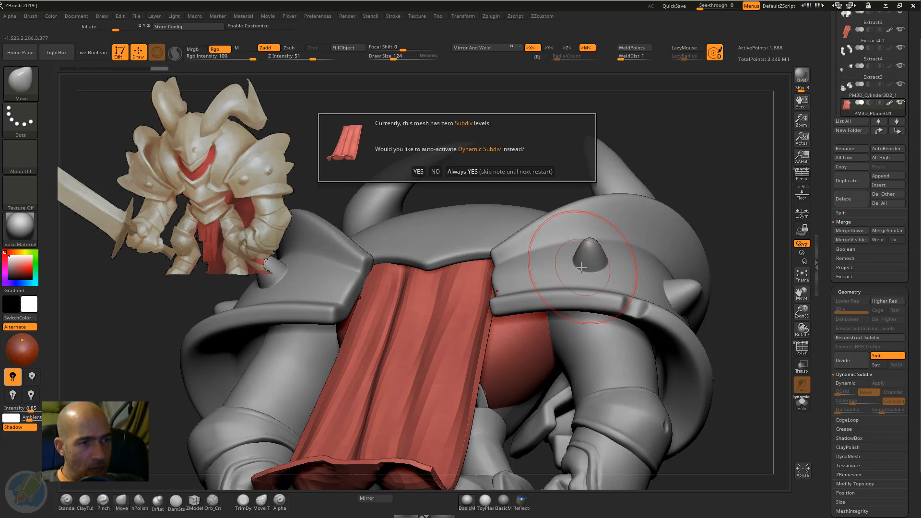
{"action": "left_click", "coordinate": [435, 172]}
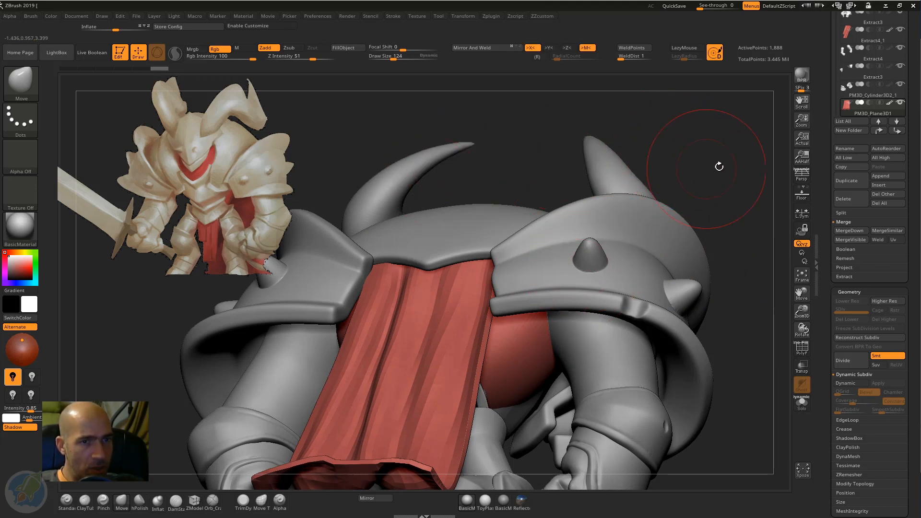
{"action": "left_click_drag", "start_coordinate": [727, 167], "coordinate": [623, 240]}
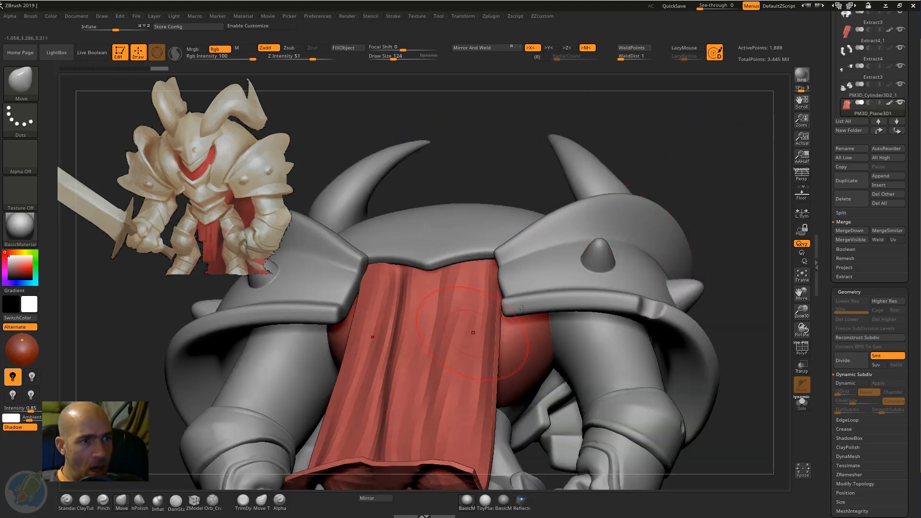
Step: Activate Dynamic Subdiv for the red cape, choosing Always YES to skip the note until the next restart
{"action": "key", "text": "d"}
{"action": "left_click", "coordinate": [500, 171]}
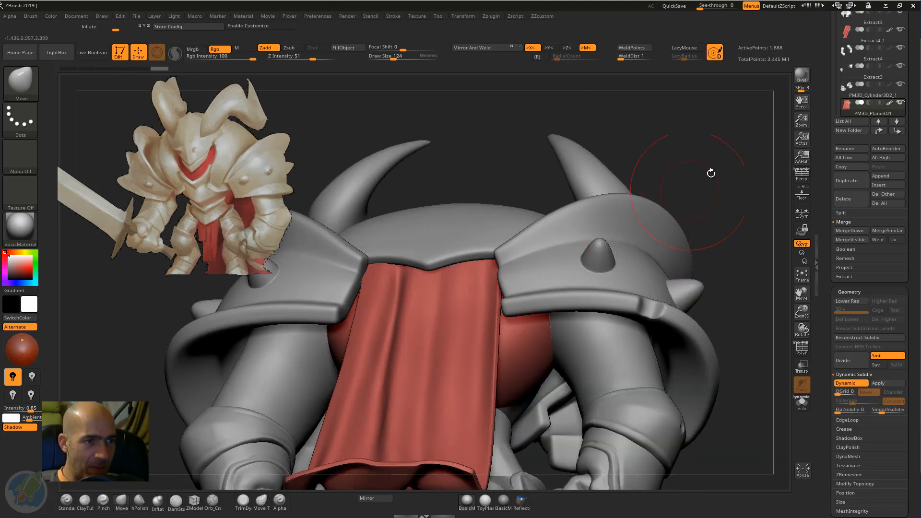
{"action": "mouse_move", "coordinate": [710, 173]}
{"action": "left_mouse_down"}
{"action": "mouse_move", "coordinate": [507, 314]}
{"action": "mouse_move", "coordinate": [668, 236]}
{"action": "mouse_move", "coordinate": [526, 376]}
{"action": "mouse_move", "coordinate": [649, 312]}
{"action": "mouse_move", "coordinate": [702, 177]}
{"action": "left_mouse_up"}
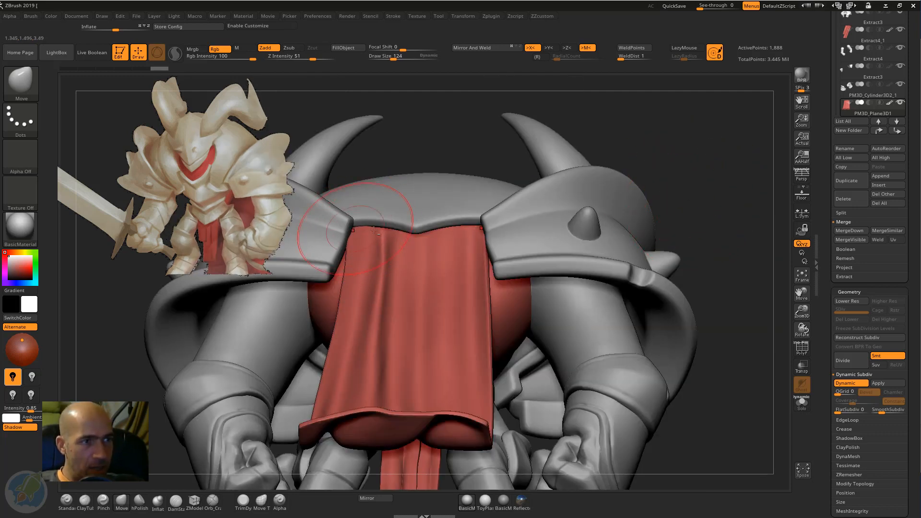
Step: Select the red body sphere behind the cape and push its bulging sides inward with the Move brush
{"action": "left_click", "coordinate": [522, 292], "text": "alt"}
{"action": "left_click_drag", "start_coordinate": [721, 180], "coordinate": [662, 200]}
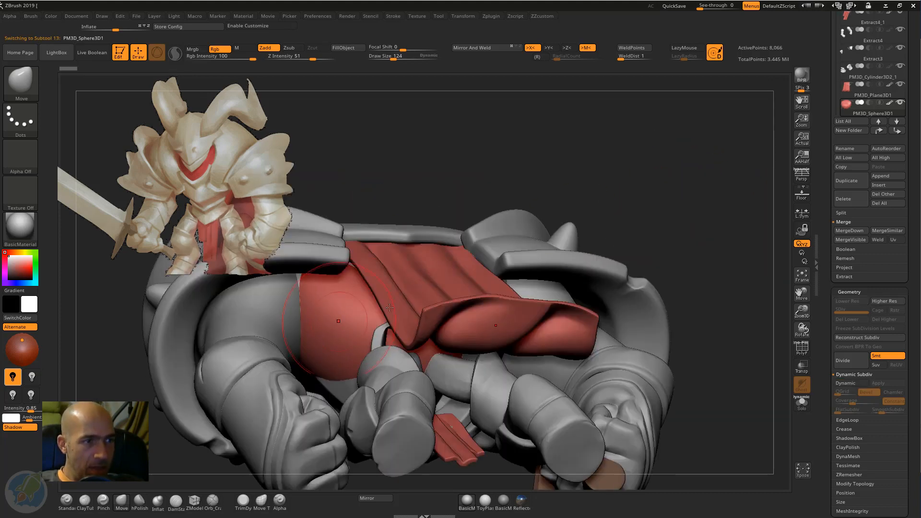
{"action": "left_click_drag", "start_coordinate": [562, 201], "coordinate": [558, 187], "text": "alt"}
{"action": "mouse_move", "coordinate": [348, 314]}
{"action": "left_mouse_down"}
{"action": "mouse_move", "coordinate": [361, 324]}
{"action": "mouse_move", "coordinate": [376, 303]}
{"action": "mouse_move", "coordinate": [405, 291]}
{"action": "left_mouse_up"}
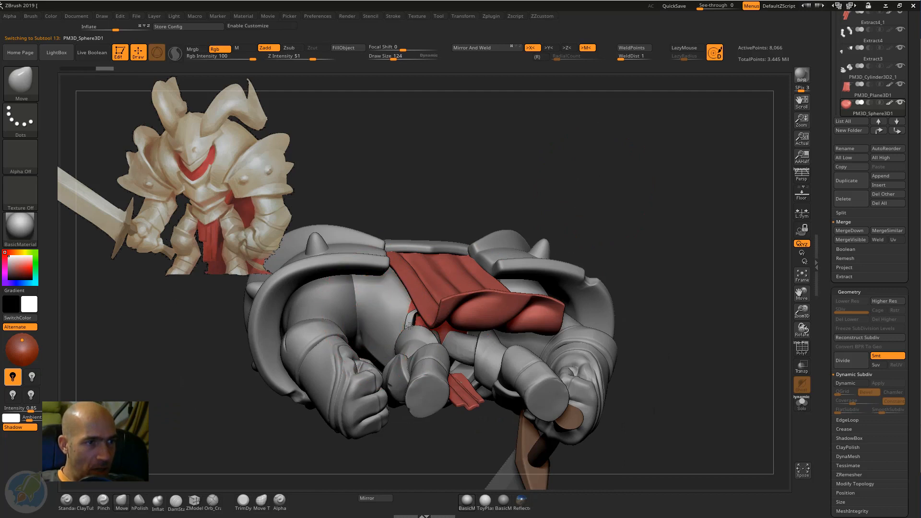
{"action": "left_click_drag", "start_coordinate": [567, 204], "coordinate": [524, 183]}
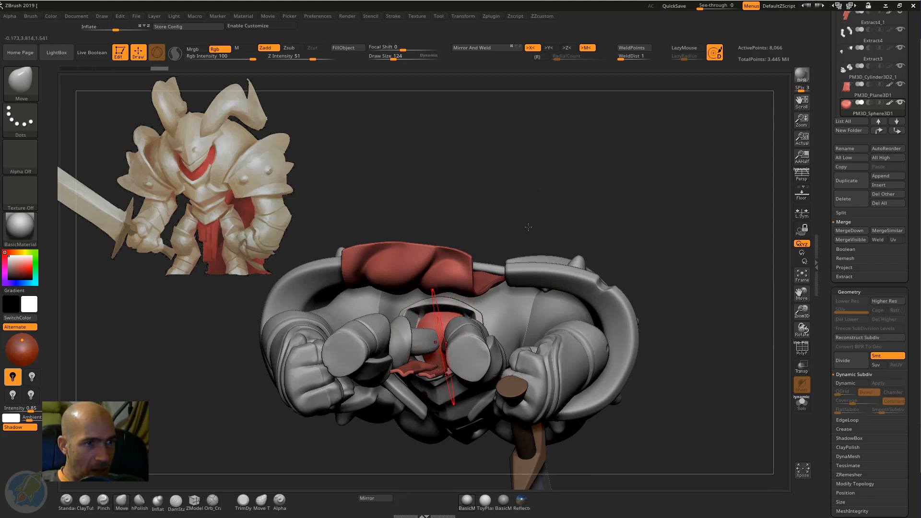
Step: Switch to the Standard brush and sculpt lightly on the red body sphere between the knight's legs
{"action": "left_click_drag", "start_coordinate": [528, 227], "coordinate": [644, 234]}
{"action": "key", "text": "b"}
{"action": "key", "text": "s"}
{"action": "key", "text": "t"}
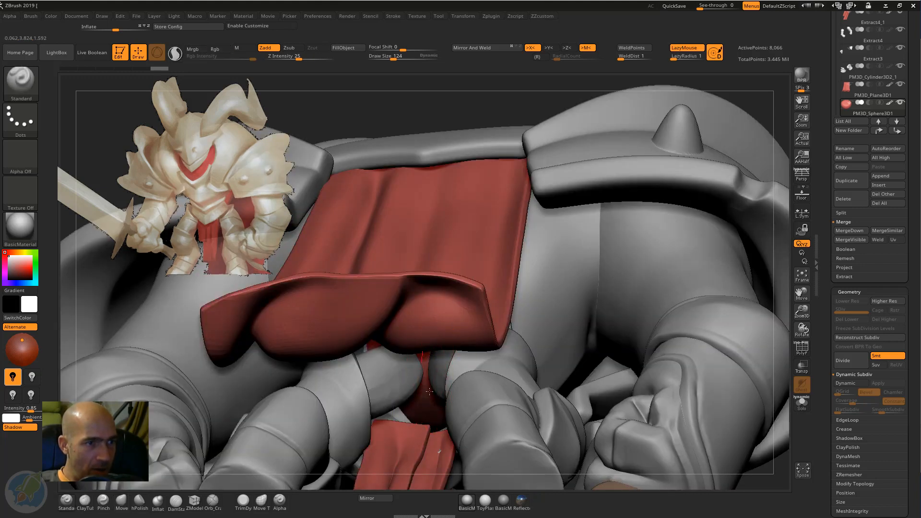
{"action": "mouse_move", "coordinate": [423, 372]}
{"action": "left_mouse_down"}
{"action": "mouse_move", "coordinate": [425, 400]}
{"action": "mouse_move", "coordinate": [424, 372]}
{"action": "left_mouse_up"}
Step: Select the large armor shell around the knight's neck and upper back and isolate it in Solo mode
{"action": "left_click_drag", "start_coordinate": [507, 93], "coordinate": [444, 155], "text": "alt"}
{"action": "left_click_drag", "start_coordinate": [444, 156], "coordinate": [631, 235]}
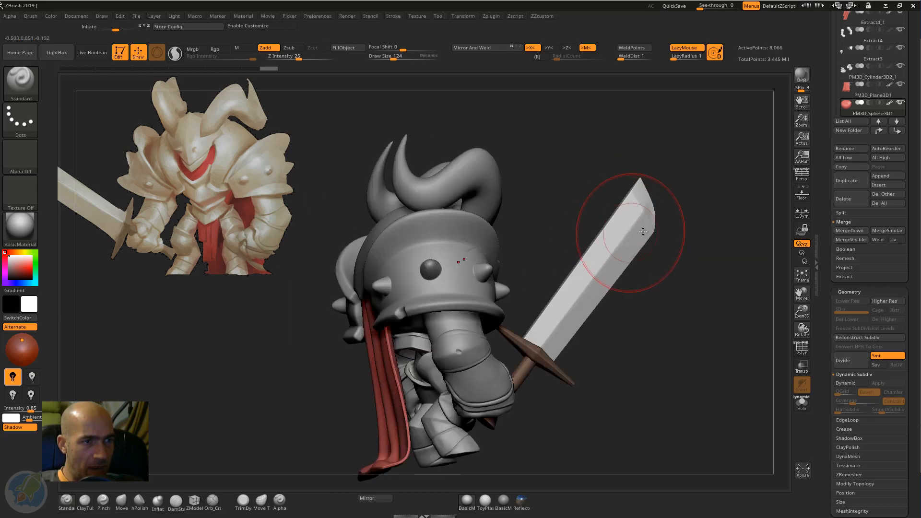
{"action": "left_click_drag", "start_coordinate": [659, 292], "coordinate": [689, 273]}
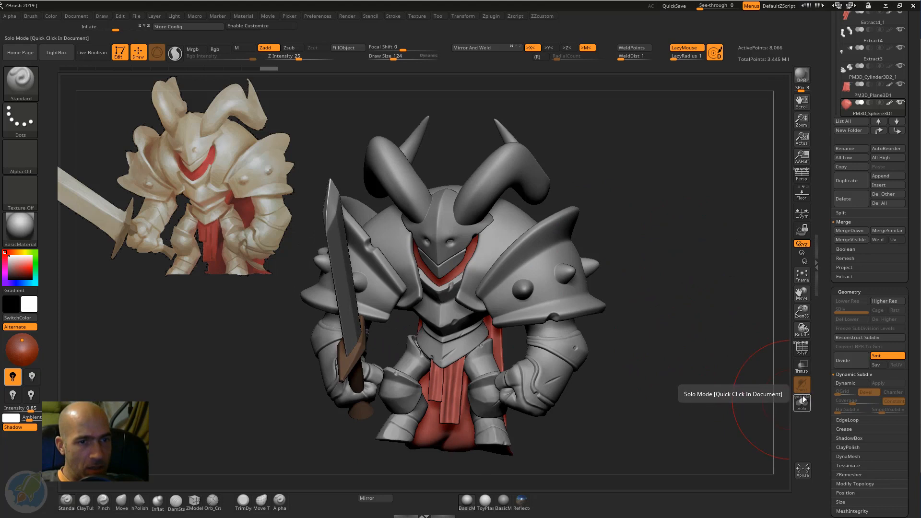
{"action": "left_click_drag", "start_coordinate": [677, 247], "coordinate": [698, 206], "text": "alt"}
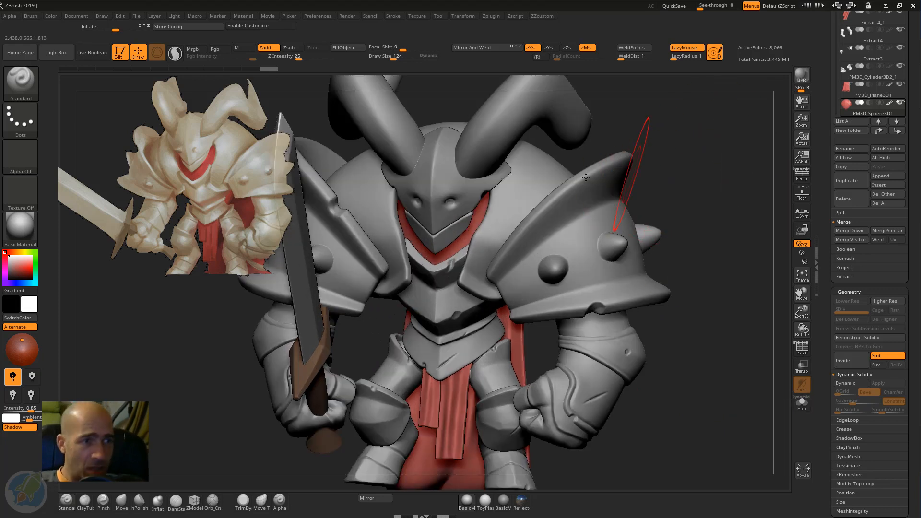
{"action": "left_click", "coordinate": [598, 207], "text": "alt"}
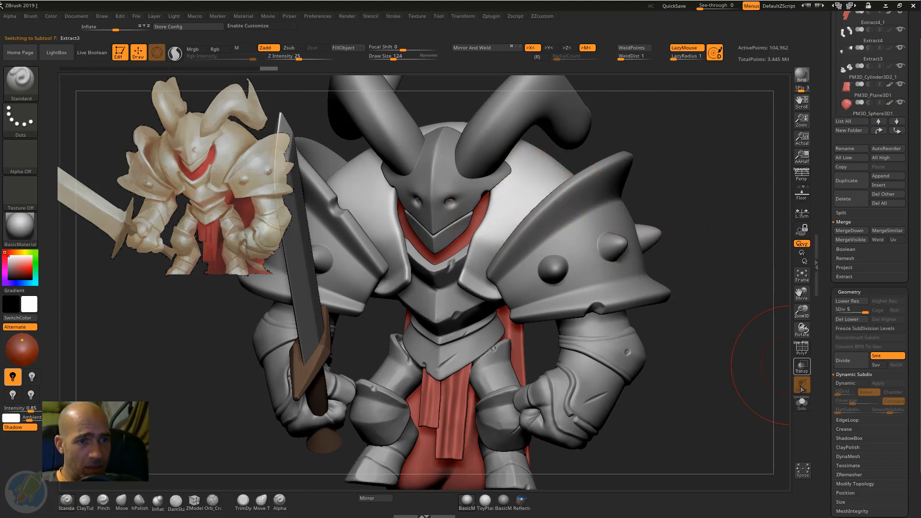
{"action": "left_click", "coordinate": [801, 403]}
{"action": "left_click_drag", "start_coordinate": [637, 242], "coordinate": [692, 362]}
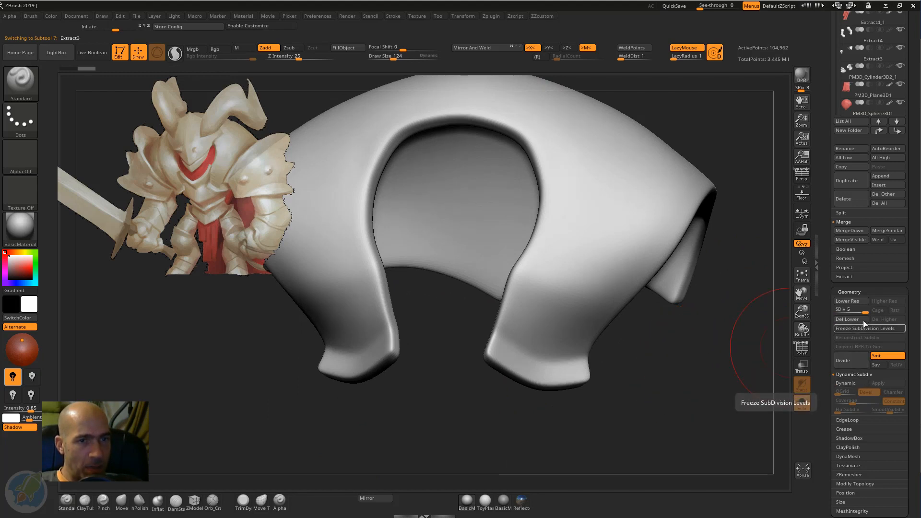
{"action": "left_click_drag", "start_coordinate": [706, 353], "coordinate": [767, 378]}
{"action": "mouse_move", "coordinate": [665, 371]}
{"action": "left_mouse_down"}
{"action": "mouse_move", "coordinate": [675, 392]}
{"action": "mouse_move", "coordinate": [686, 391]}
{"action": "left_mouse_up"}
Step: Set up the hPolish brush at draw size 88 and divide the isolated armor shell to subdivision level 6
{"action": "key", "text": "b"}
{"action": "key", "text": "h"}
{"action": "key", "text": "p"}
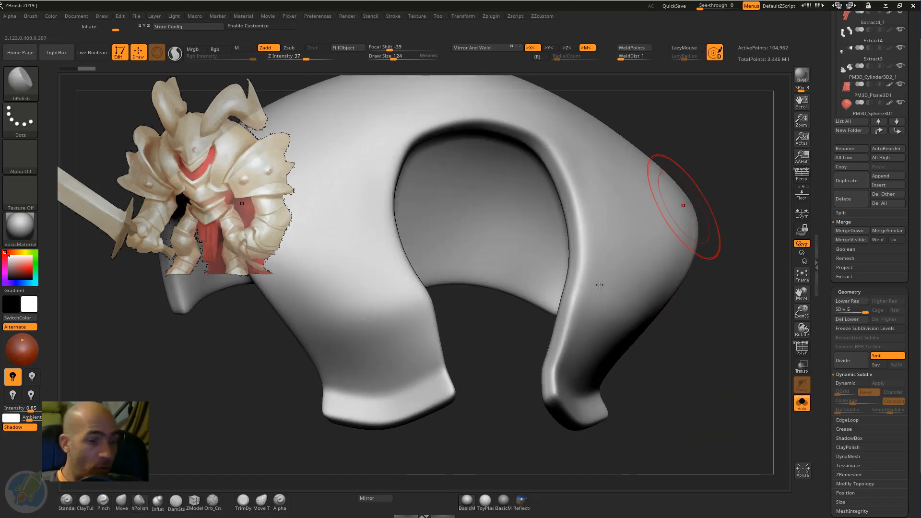
{"action": "key", "text": "bracketleft"}
{"action": "key", "text": "bracketleft"}
{"action": "key", "text": "bracketleft"}
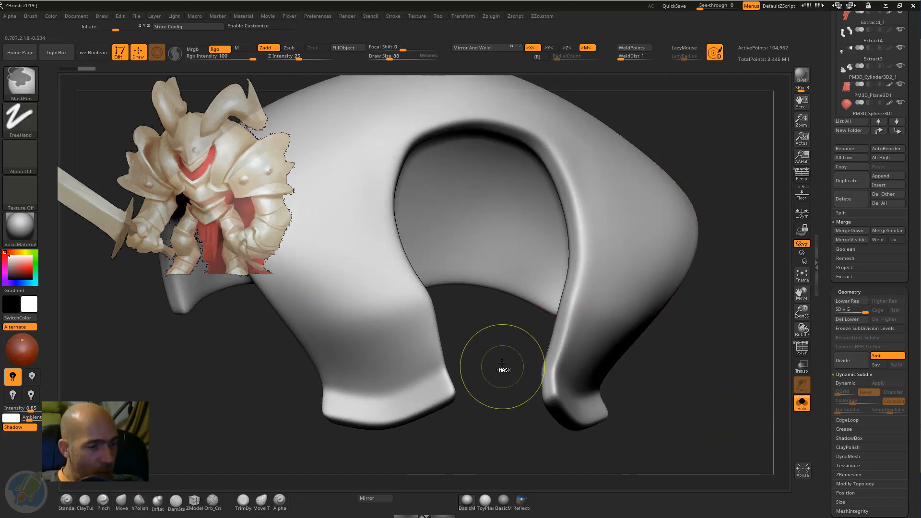
{"action": "left_click_drag", "start_coordinate": [503, 387], "coordinate": [441, 418], "text": "alt"}
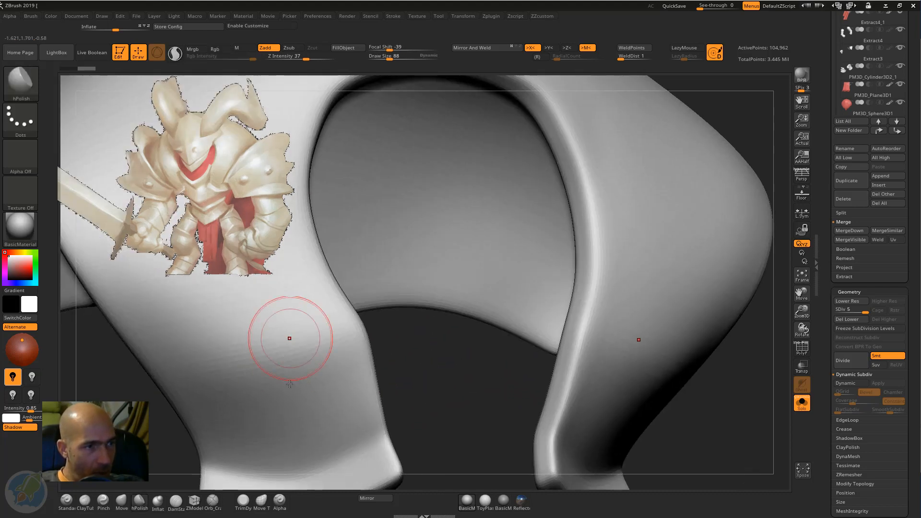
{"action": "key", "text": "ctrl+d"}
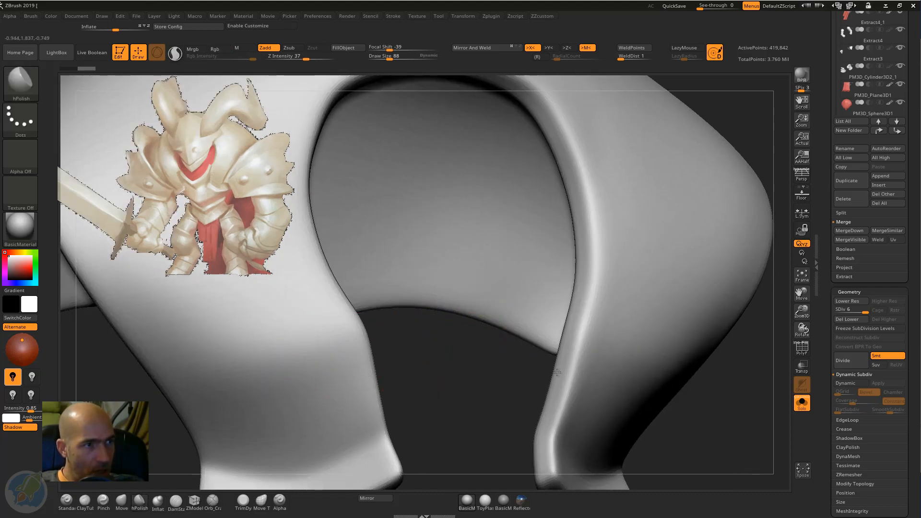
Step: Flatten the inner edge and lower corner of the armor shell's front flaps with the hPolish brush
{"action": "mouse_move", "coordinate": [557, 373]}
{"action": "left_mouse_down", "text": "alt"}
{"action": "mouse_move", "coordinate": [567, 398]}
{"action": "mouse_move", "coordinate": [549, 411]}
{"action": "mouse_move", "coordinate": [552, 427]}
{"action": "mouse_move", "coordinate": [514, 413]}
{"action": "mouse_move", "coordinate": [527, 439]}
{"action": "left_mouse_up", "text": "alt"}
{"action": "mouse_move", "coordinate": [543, 309]}
{"action": "left_mouse_down"}
{"action": "mouse_move", "coordinate": [541, 361]}
{"action": "mouse_move", "coordinate": [548, 357]}
{"action": "left_mouse_up"}
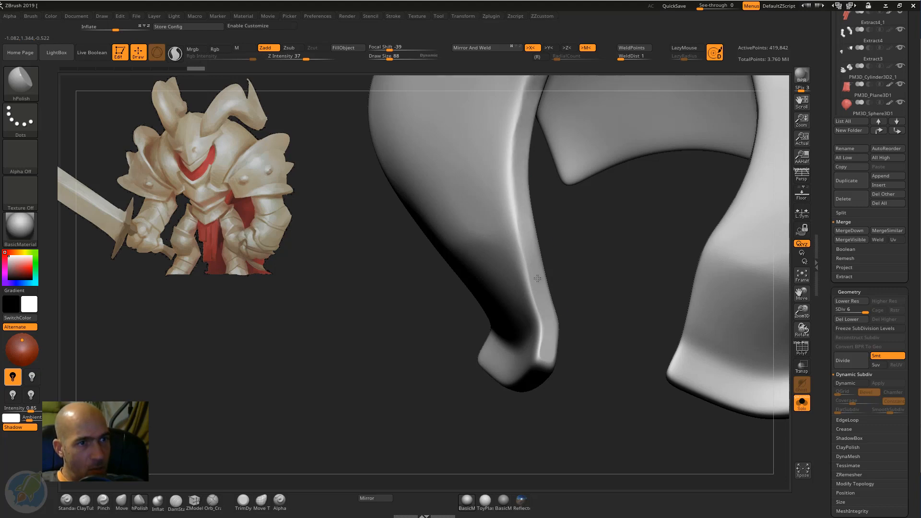
{"action": "left_click_drag", "start_coordinate": [548, 341], "coordinate": [546, 354]}
{"action": "left_click_drag", "start_coordinate": [578, 358], "coordinate": [590, 326]}
{"action": "mouse_move", "coordinate": [540, 355]}
{"action": "left_mouse_down"}
{"action": "mouse_move", "coordinate": [461, 424]}
{"action": "mouse_move", "coordinate": [493, 432]}
{"action": "mouse_move", "coordinate": [531, 382]}
{"action": "left_mouse_up"}
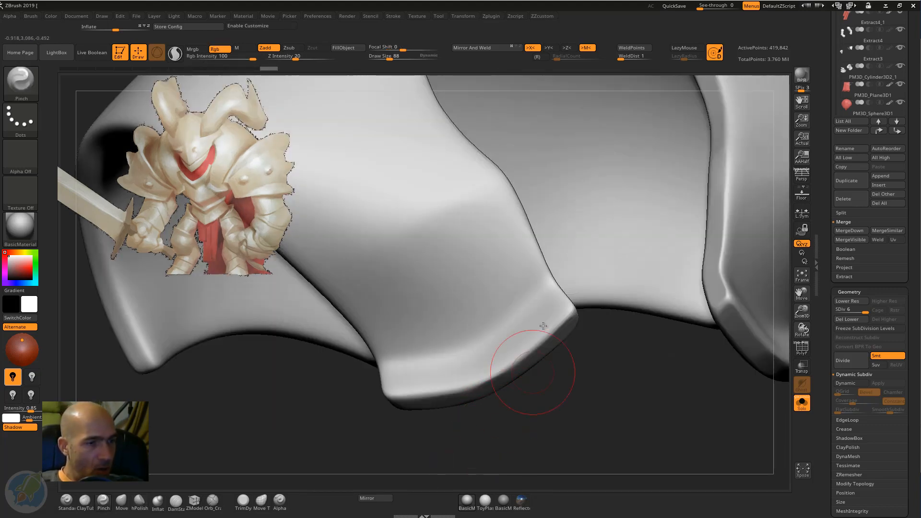
Step: Sharpen the crease above the lower rim of the front flaps with the Pinch brush
{"action": "key", "text": "b"}
{"action": "key", "text": "p"}
{"action": "key", "text": "i"}
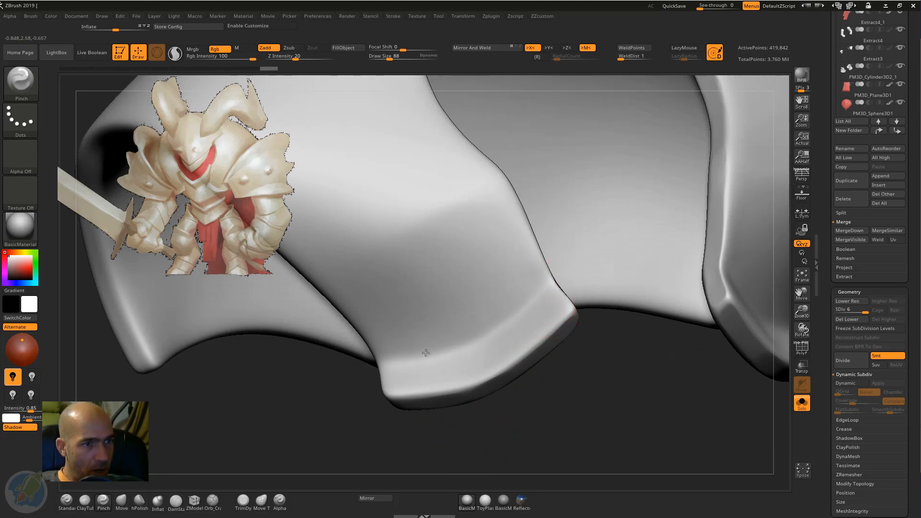
{"action": "mouse_move", "coordinate": [484, 444]}
{"action": "left_mouse_down", "text": "alt"}
{"action": "mouse_move", "coordinate": [516, 405]}
{"action": "mouse_move", "coordinate": [430, 384]}
{"action": "mouse_move", "coordinate": [570, 385]}
{"action": "mouse_move", "coordinate": [530, 403]}
{"action": "mouse_move", "coordinate": [549, 434]}
{"action": "left_mouse_up", "text": "alt"}
Step: With X symmetry off, carve a dent into one flap's lower rim and another into the opposite flap's inner edge using ClayTubes
{"action": "key", "text": "b"}
{"action": "key", "text": "c"}
{"action": "key", "text": "t"}
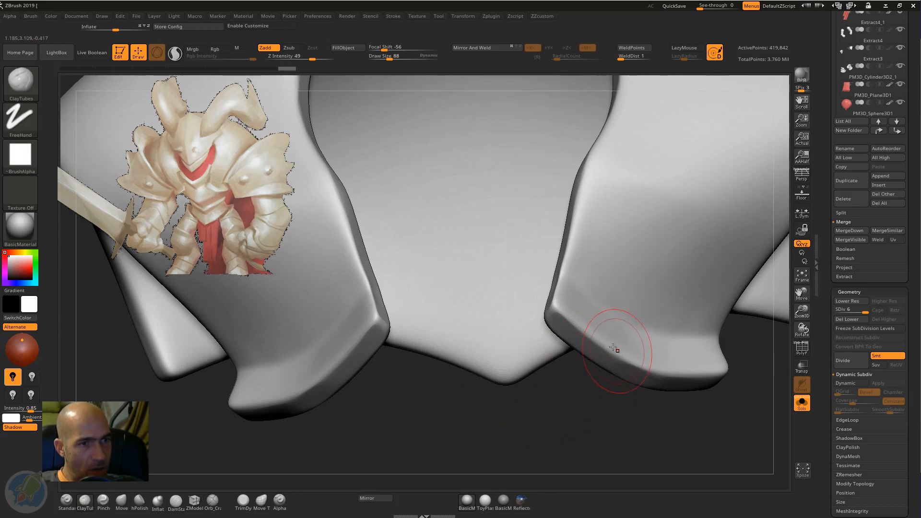
{"action": "mouse_move", "coordinate": [615, 347]}
{"action": "left_mouse_down"}
{"action": "mouse_move", "coordinate": [607, 340]}
{"action": "mouse_move", "coordinate": [614, 354]}
{"action": "left_mouse_up"}
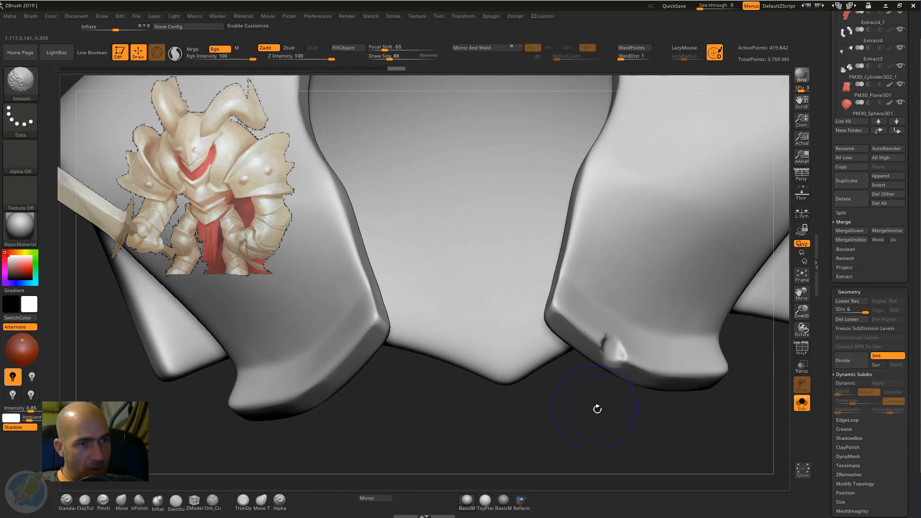
{"action": "mouse_move", "coordinate": [598, 407]}
{"action": "left_mouse_down", "text": "alt"}
{"action": "mouse_move", "coordinate": [563, 408]}
{"action": "mouse_move", "coordinate": [596, 430]}
{"action": "mouse_move", "coordinate": [417, 295]}
{"action": "mouse_move", "coordinate": [448, 322]}
{"action": "left_mouse_up", "text": "alt"}
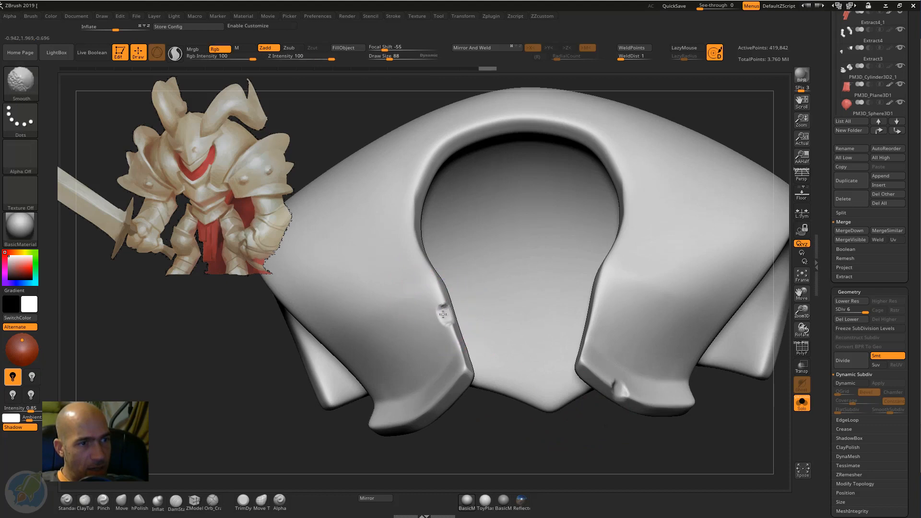
Step: Polish flat, hammered facets into the front flap with the dented lower rim, using the hPolish brush
{"action": "mouse_move", "coordinate": [672, 101]}
{"action": "left_mouse_down"}
{"action": "mouse_move", "coordinate": [652, 298]}
{"action": "mouse_move", "coordinate": [572, 263]}
{"action": "mouse_move", "coordinate": [555, 288]}
{"action": "mouse_move", "coordinate": [514, 274]}
{"action": "mouse_move", "coordinate": [515, 318]}
{"action": "mouse_move", "coordinate": [554, 314]}
{"action": "left_mouse_up"}
{"action": "key", "text": "b"}
{"action": "key", "text": "h"}
{"action": "key", "text": "p"}
{"action": "mouse_move", "coordinate": [554, 314]}
{"action": "left_mouse_down"}
{"action": "mouse_move", "coordinate": [600, 264]}
{"action": "mouse_move", "coordinate": [570, 254]}
{"action": "left_mouse_up"}
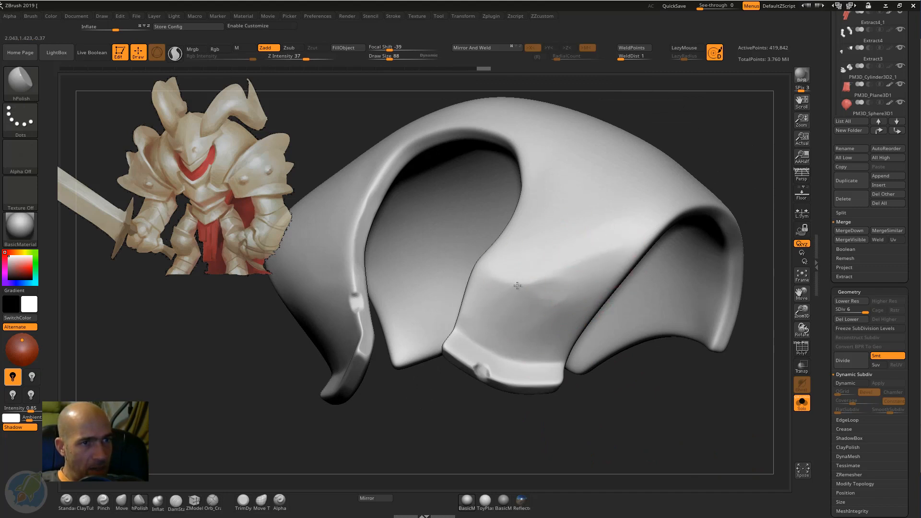
{"action": "left_click_drag", "start_coordinate": [517, 285], "coordinate": [493, 329]}
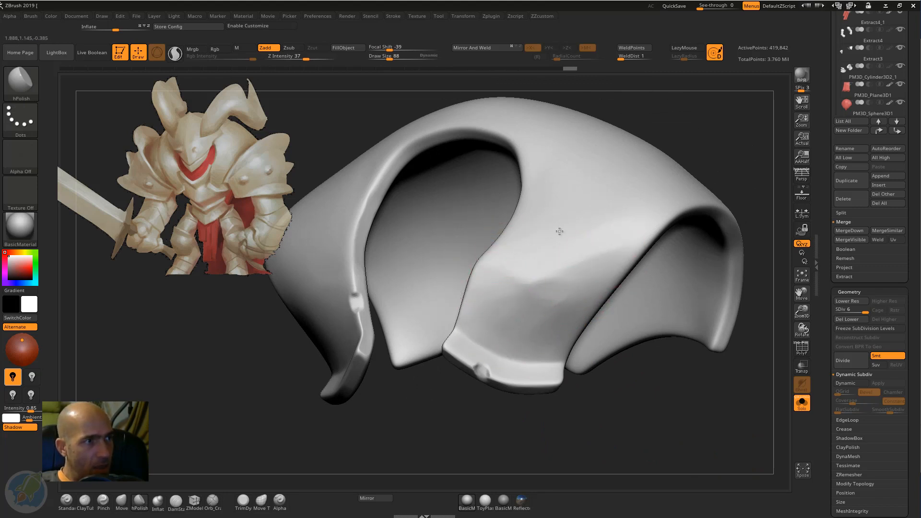
{"action": "mouse_move", "coordinate": [641, 219]}
{"action": "left_mouse_down"}
{"action": "mouse_move", "coordinate": [602, 246]}
{"action": "mouse_move", "coordinate": [579, 296]}
{"action": "left_mouse_up"}
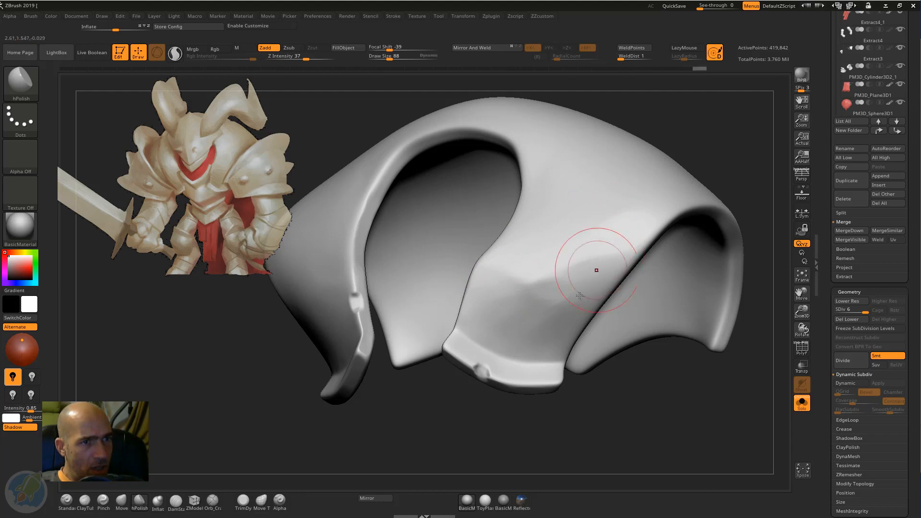
{"action": "left_click_drag", "start_coordinate": [532, 335], "coordinate": [485, 349]}
Step: Polish facets across the opposite front flap with hPolish, undoing the first stroke and redoing it along the bend
{"action": "mouse_move", "coordinate": [513, 432]}
{"action": "left_mouse_down"}
{"action": "mouse_move", "coordinate": [396, 442]}
{"action": "mouse_move", "coordinate": [426, 427]}
{"action": "left_mouse_up"}
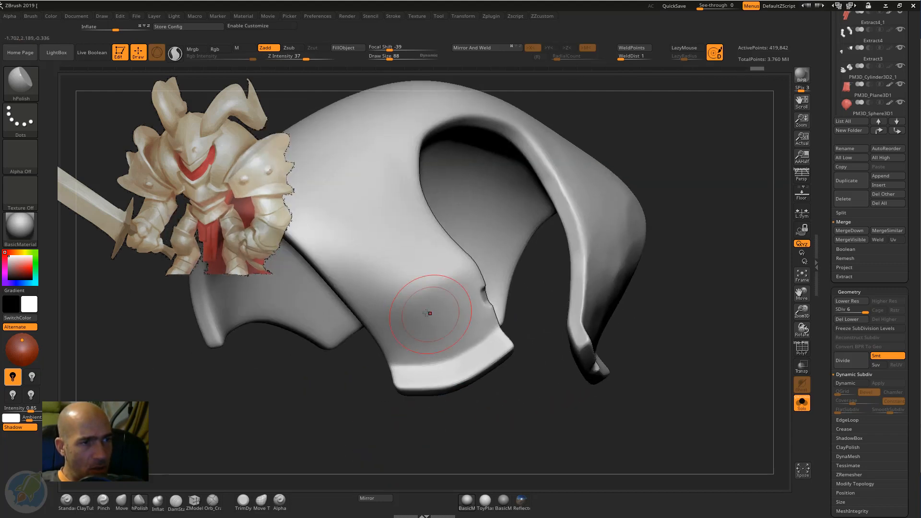
{"action": "left_click_drag", "start_coordinate": [428, 311], "coordinate": [347, 235]}
{"action": "key", "text": "ctrl+z"}
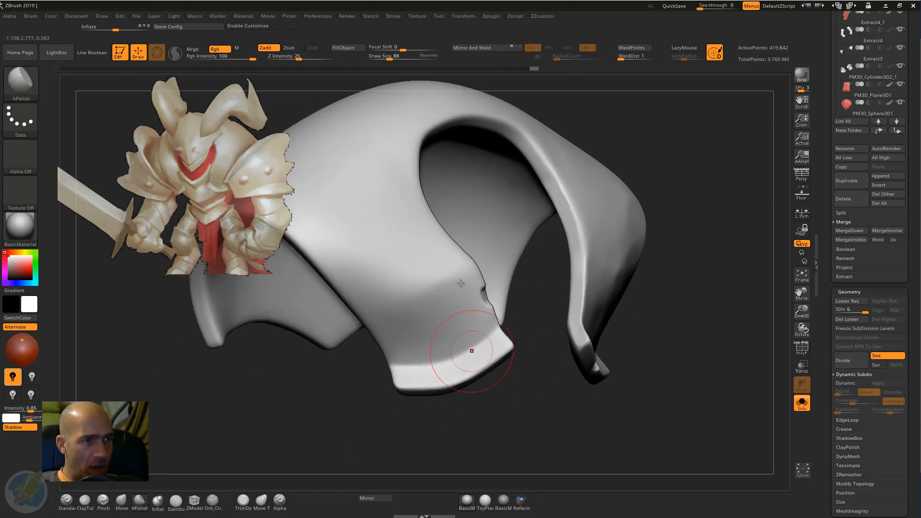
{"action": "mouse_move", "coordinate": [448, 286]}
{"action": "left_mouse_down"}
{"action": "mouse_move", "coordinate": [419, 292]}
{"action": "mouse_move", "coordinate": [409, 307]}
{"action": "mouse_move", "coordinate": [365, 276]}
{"action": "left_mouse_up"}
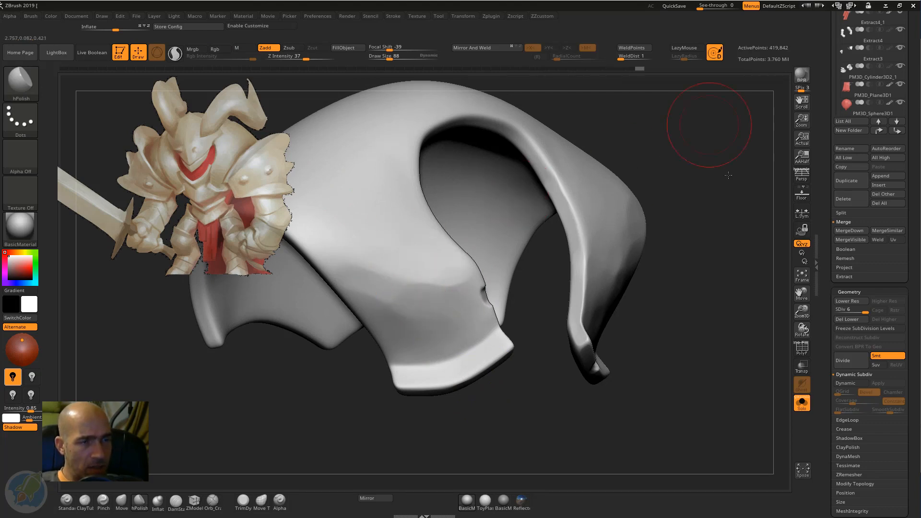
Step: Polish the corners and lower rim edges of both front flaps around the dents
{"action": "left_click_drag", "start_coordinate": [709, 127], "coordinate": [518, 335]}
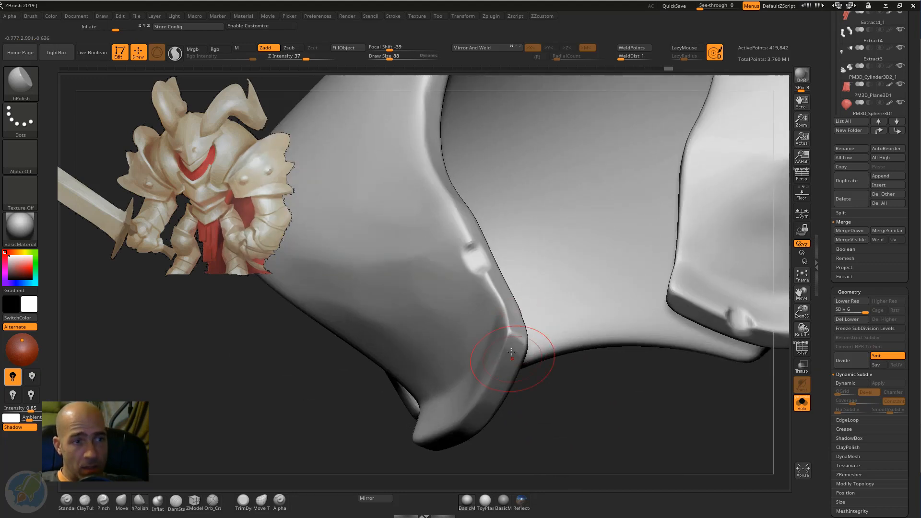
{"action": "left_click_drag", "start_coordinate": [499, 429], "coordinate": [634, 307]}
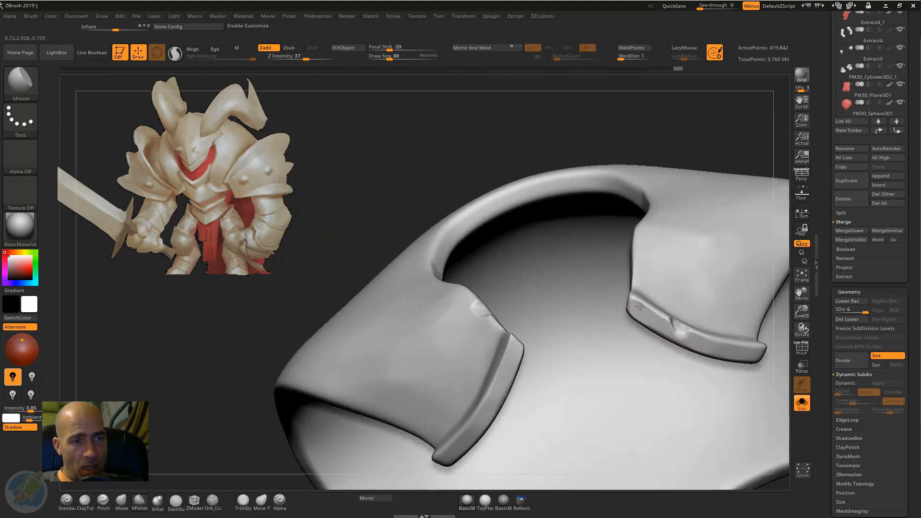
{"action": "left_click_drag", "start_coordinate": [701, 103], "coordinate": [638, 449]}
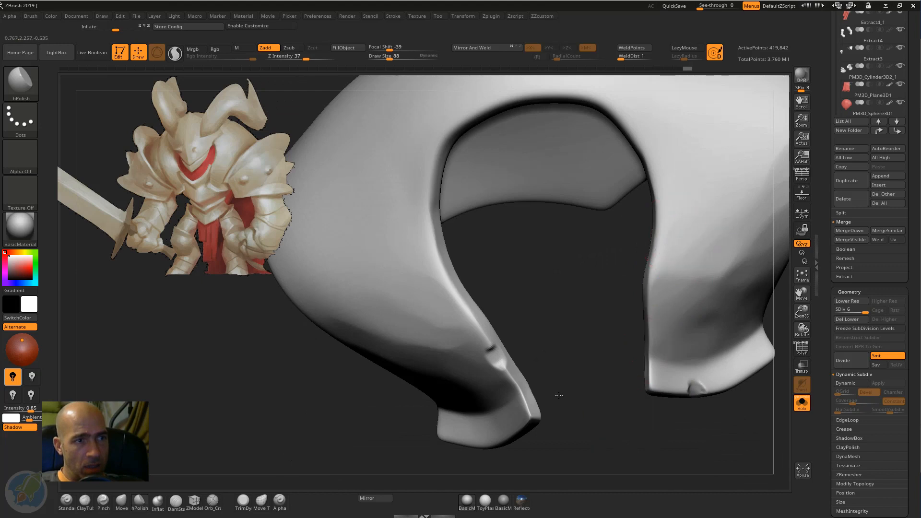
Step: Polish irregular flat facets across the smooth back surface of the armor shell with hPolish
{"action": "left_click_drag", "start_coordinate": [559, 395], "coordinate": [539, 318]}
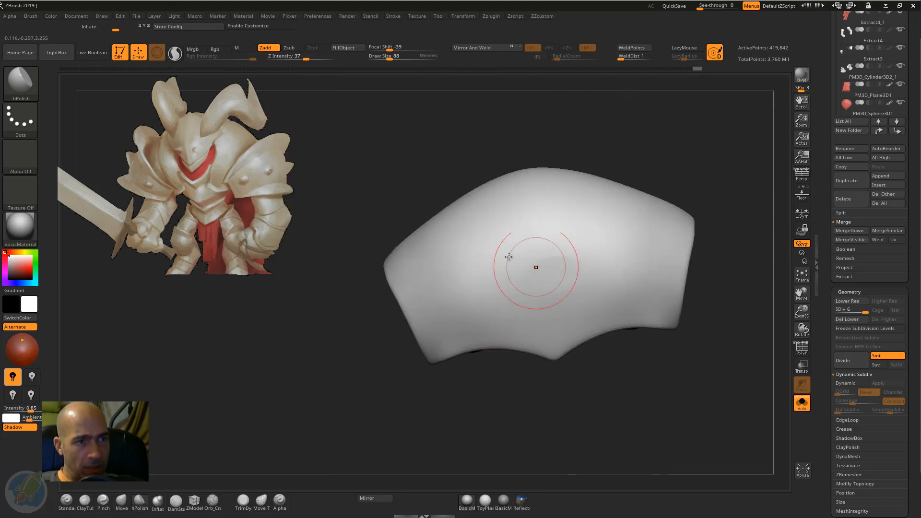
{"action": "left_click_drag", "start_coordinate": [508, 256], "coordinate": [473, 301]}
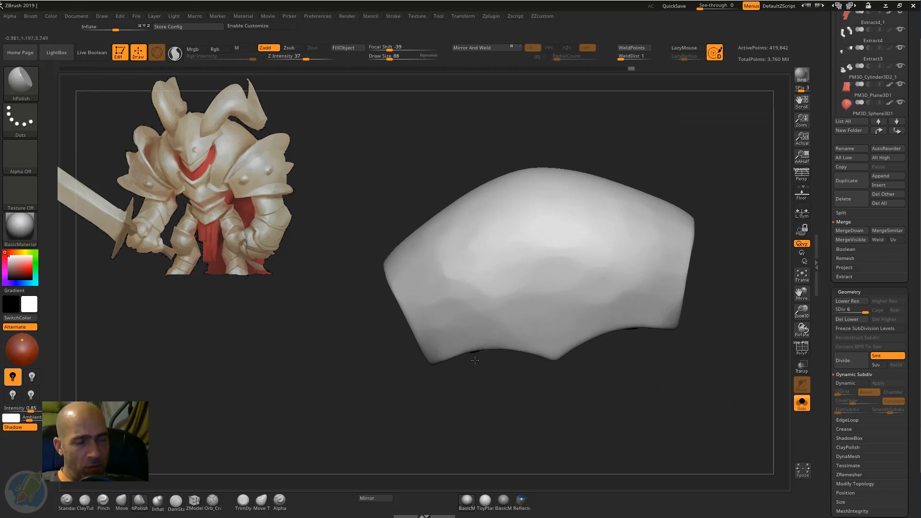
{"action": "mouse_move", "coordinate": [475, 360]}
{"action": "left_mouse_down", "text": "alt"}
{"action": "mouse_move", "coordinate": [527, 333]}
{"action": "mouse_move", "coordinate": [505, 355]}
{"action": "left_mouse_up", "text": "alt"}
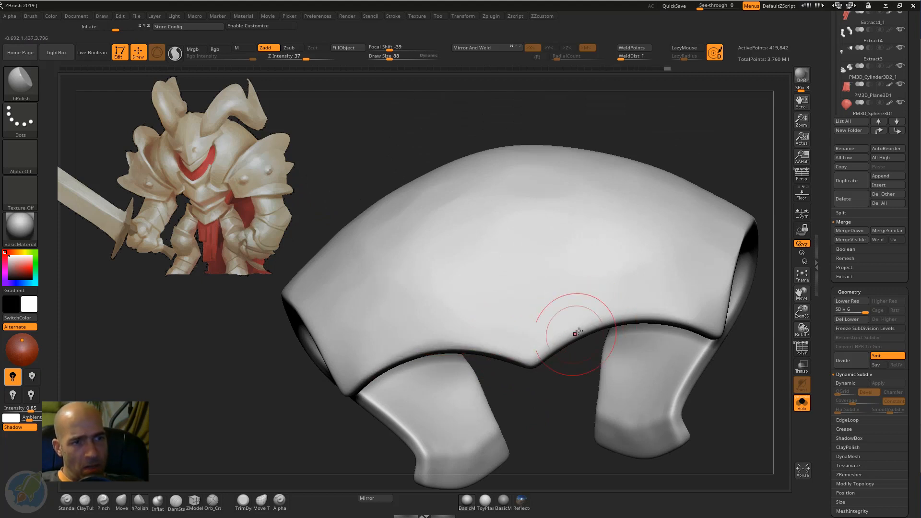
Step: Polish a bevel along the scalloped lower back edge of the armor shell and its central point
{"action": "left_click_drag", "start_coordinate": [566, 389], "coordinate": [565, 336], "text": "alt"}
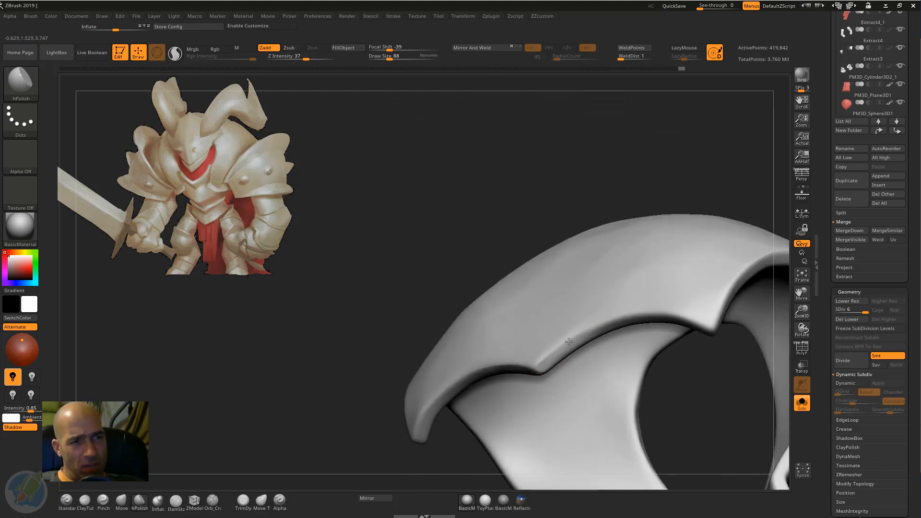
{"action": "left_click_drag", "start_coordinate": [638, 291], "coordinate": [643, 289]}
{"action": "right_click_drag", "start_coordinate": [623, 307], "coordinate": [539, 344]}
{"action": "left_click_drag", "start_coordinate": [539, 343], "coordinate": [522, 363]}
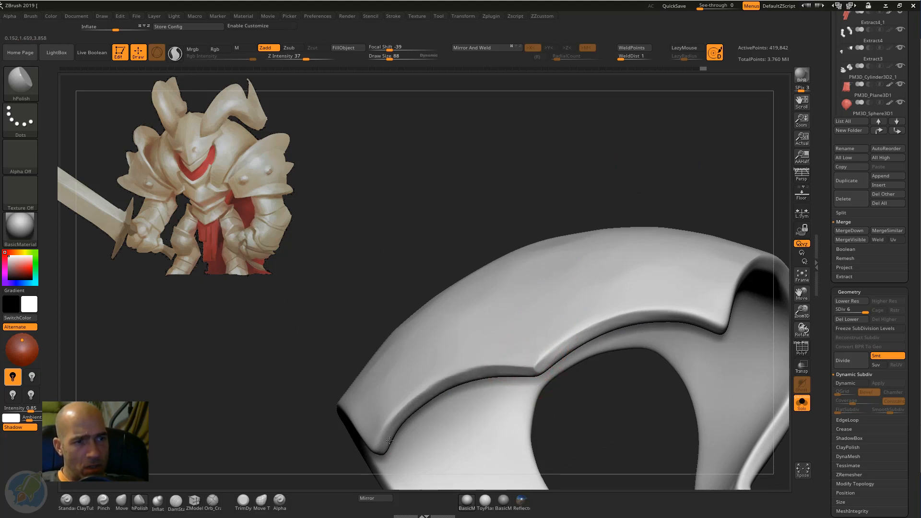
Step: Polish the edge of the arm opening on the side of the armor shell's back
{"action": "mouse_move", "coordinate": [531, 370]}
{"action": "right_mouse_down"}
{"action": "mouse_move", "coordinate": [594, 249]}
{"action": "mouse_move", "coordinate": [539, 344]}
{"action": "right_mouse_up"}
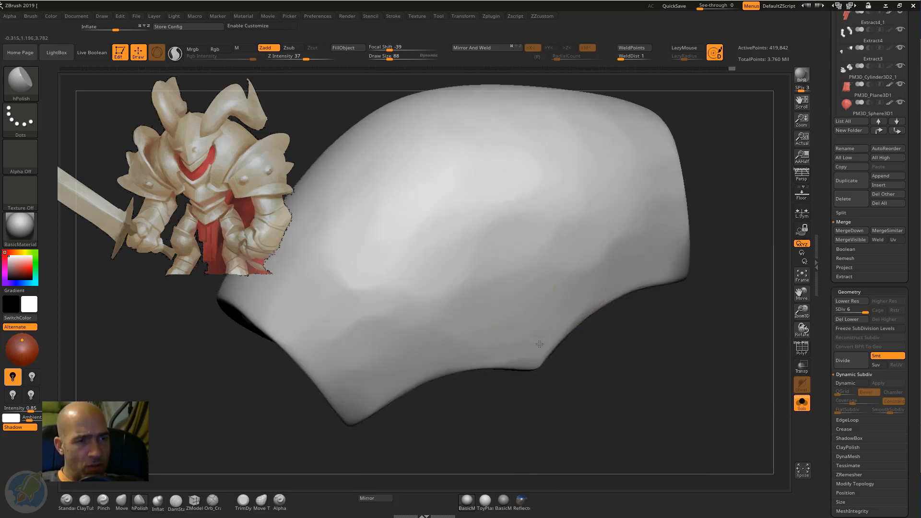
{"action": "left_click_drag", "start_coordinate": [284, 311], "coordinate": [288, 312]}
{"action": "right_click_drag", "start_coordinate": [318, 319], "coordinate": [364, 297], "text": "ctrl"}
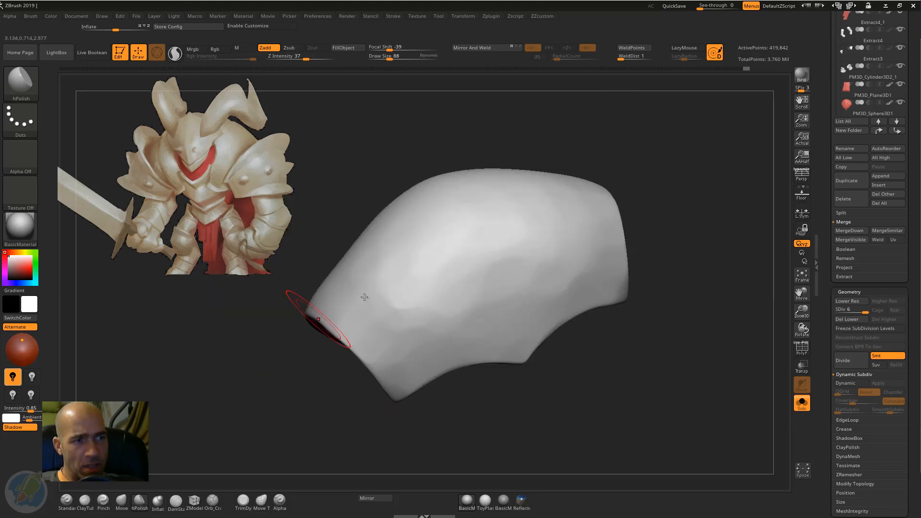
Step: Polish broad flat facets over the sides, shoulders and neck surround of the armor shell with hPolish
{"action": "mouse_move", "coordinate": [392, 289]}
{"action": "left_mouse_down"}
{"action": "mouse_move", "coordinate": [537, 230]}
{"action": "mouse_move", "coordinate": [516, 262]}
{"action": "left_mouse_up"}
{"action": "right_click_drag", "start_coordinate": [658, 157], "coordinate": [628, 270]}
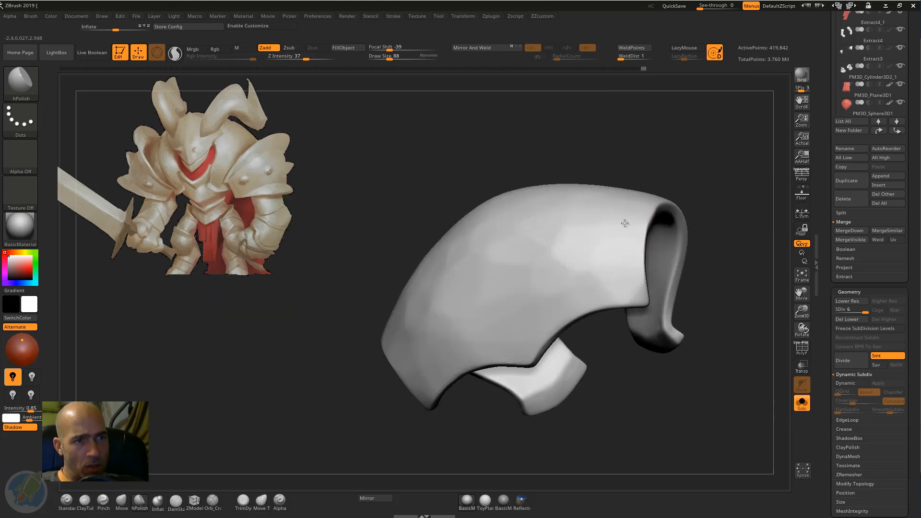
{"action": "right_click_drag", "start_coordinate": [624, 223], "coordinate": [506, 221]}
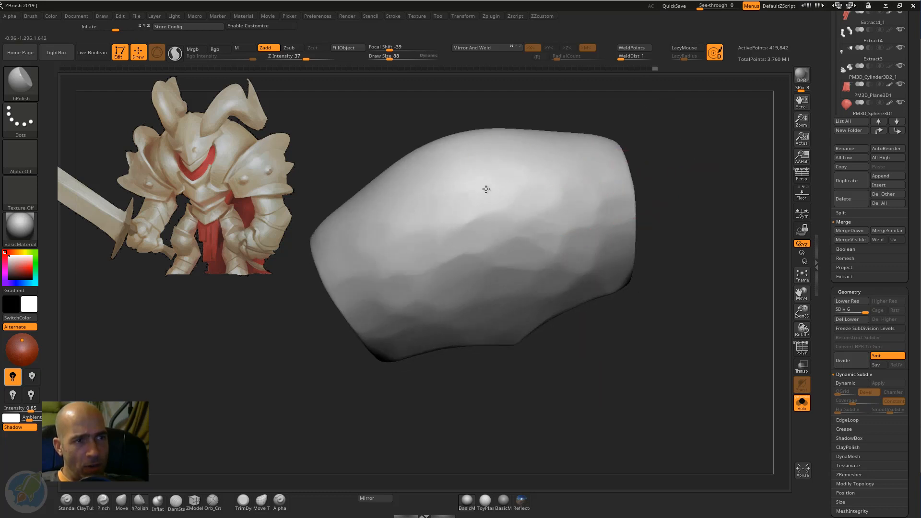
{"action": "right_click_drag", "start_coordinate": [486, 189], "coordinate": [400, 368]}
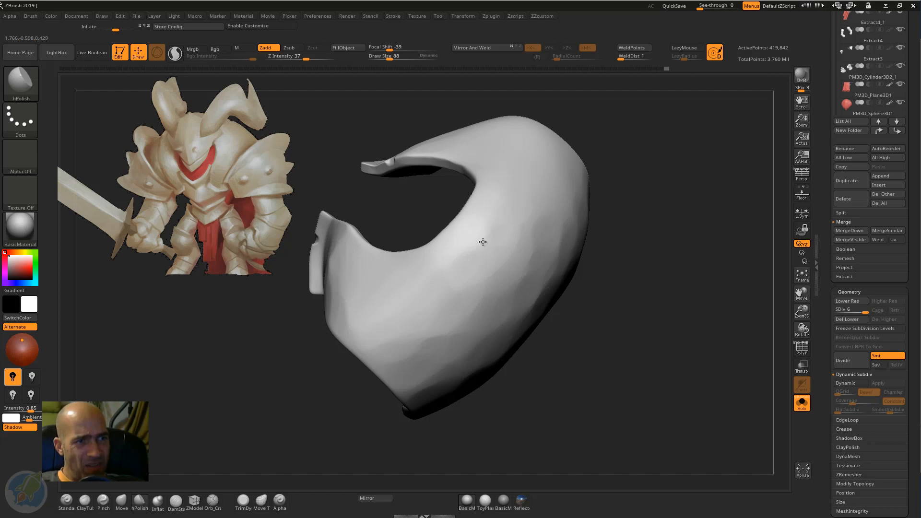
{"action": "right_click_drag", "start_coordinate": [618, 125], "coordinate": [463, 236]}
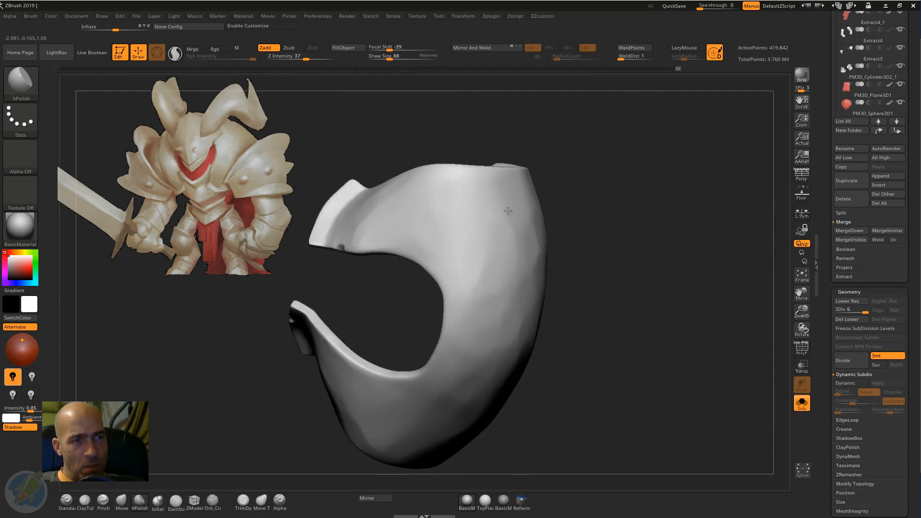
{"action": "right_click_drag", "start_coordinate": [609, 261], "coordinate": [614, 240]}
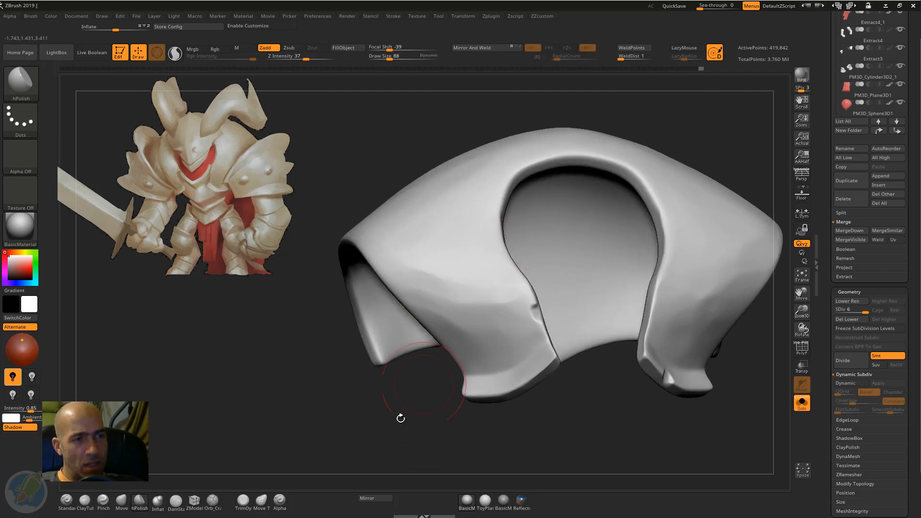
{"action": "right_click_drag", "start_coordinate": [401, 418], "coordinate": [582, 267]}
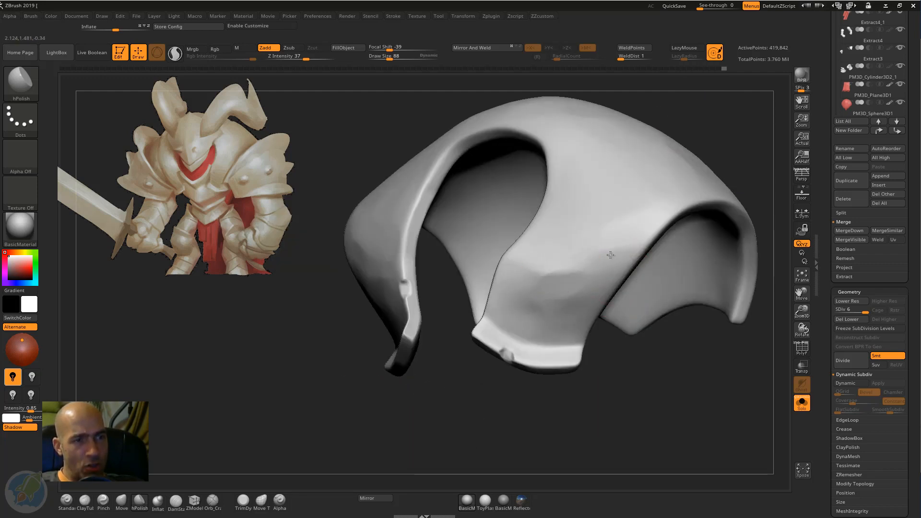
Step: Polish the front flap surface beside the arm opening and the opening's upper rim
{"action": "right_click_drag", "start_coordinate": [604, 366], "coordinate": [607, 278]}
{"action": "left_click_drag", "start_coordinate": [607, 278], "coordinate": [608, 256]}
{"action": "left_click_drag", "start_coordinate": [614, 408], "coordinate": [582, 379]}
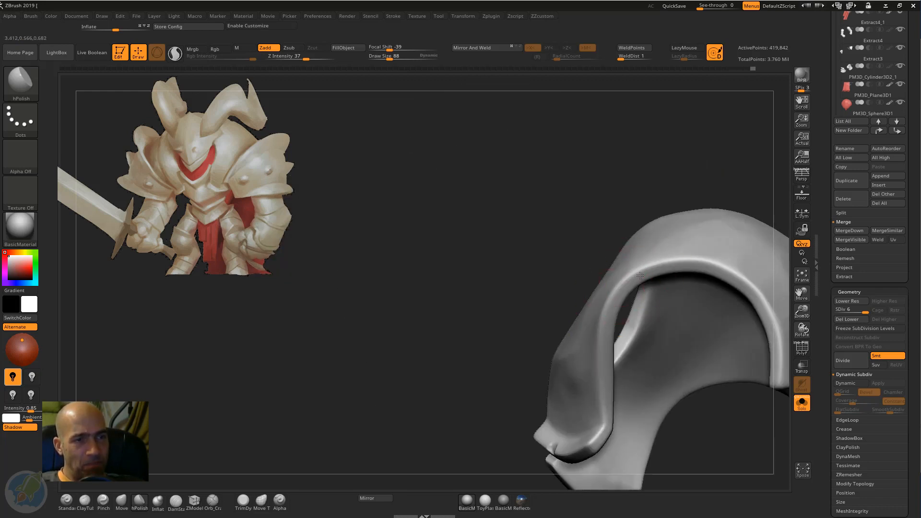
{"action": "mouse_move", "coordinate": [679, 270]}
{"action": "left_mouse_down"}
{"action": "mouse_move", "coordinate": [719, 275]}
{"action": "mouse_move", "coordinate": [741, 293]}
{"action": "left_mouse_up"}
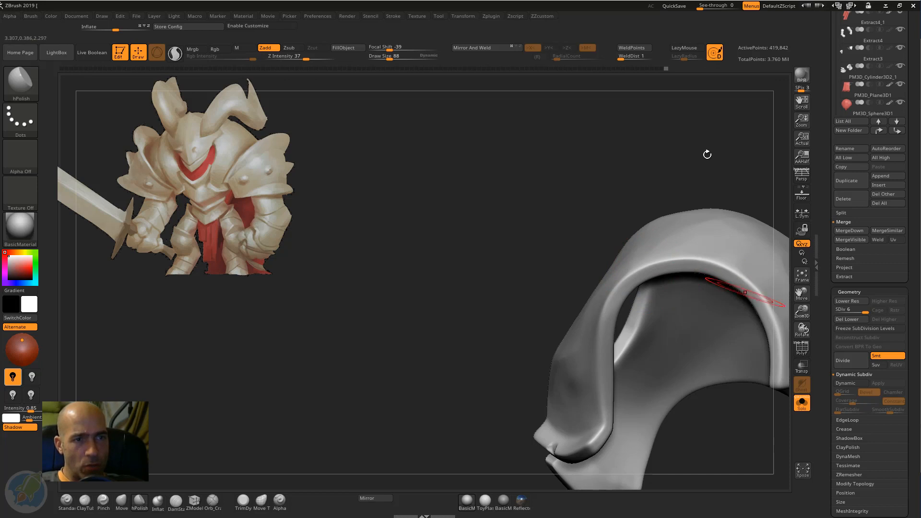
{"action": "mouse_move", "coordinate": [707, 154]}
{"action": "left_mouse_down"}
{"action": "mouse_move", "coordinate": [715, 158]}
{"action": "mouse_move", "coordinate": [668, 148]}
{"action": "mouse_move", "coordinate": [705, 173]}
{"action": "mouse_move", "coordinate": [717, 154]}
{"action": "mouse_move", "coordinate": [742, 168]}
{"action": "mouse_move", "coordinate": [643, 139]}
{"action": "mouse_move", "coordinate": [518, 164]}
{"action": "mouse_move", "coordinate": [596, 154]}
{"action": "mouse_move", "coordinate": [589, 171]}
{"action": "mouse_move", "coordinate": [458, 179]}
{"action": "mouse_move", "coordinate": [450, 147]}
{"action": "left_mouse_up"}
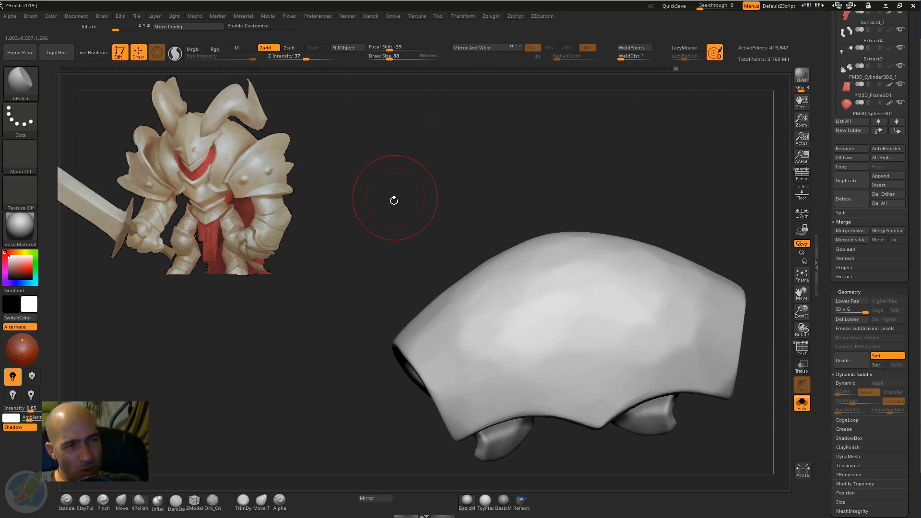
Step: Set the Standard brush to Alpha 07 and paint a horizontal band of bumps across the shell's back
{"action": "key", "text": "b"}
{"action": "key", "text": "s"}
{"action": "key", "text": "t"}
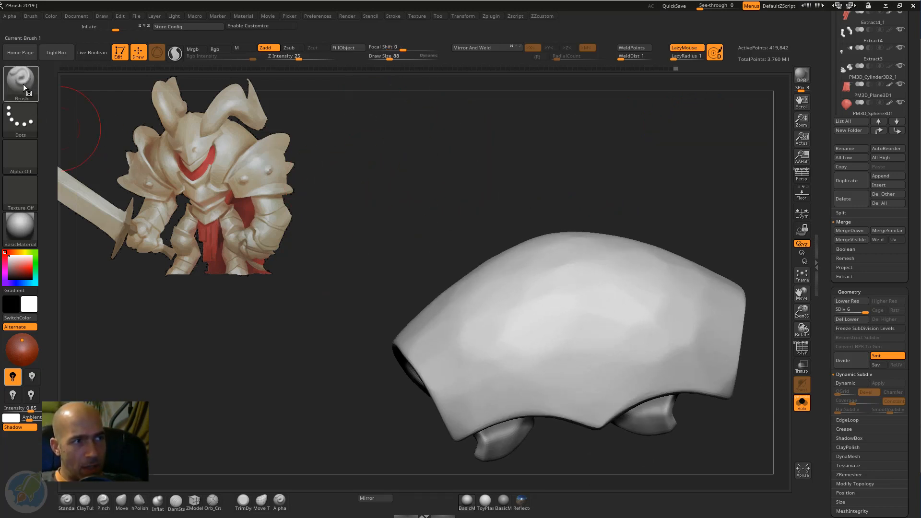
{"action": "left_click", "coordinate": [22, 155]}
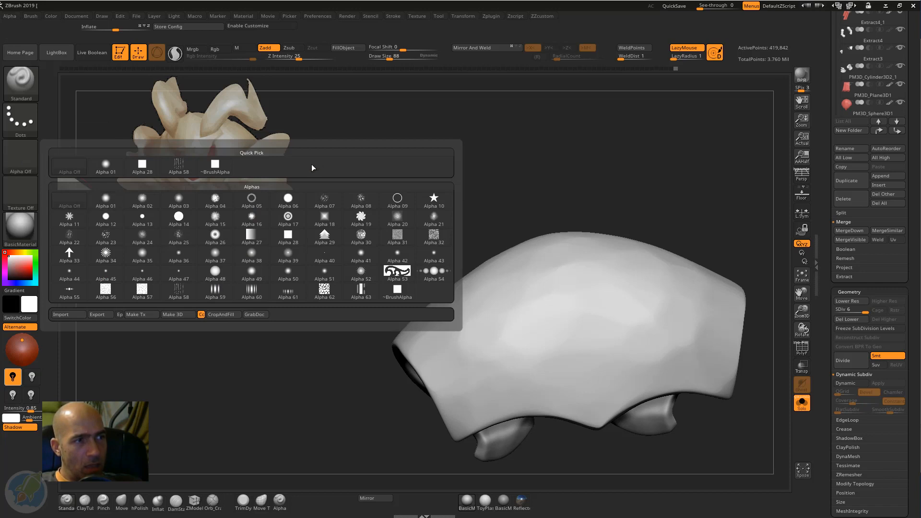
{"action": "mouse_move", "coordinate": [253, 203]}
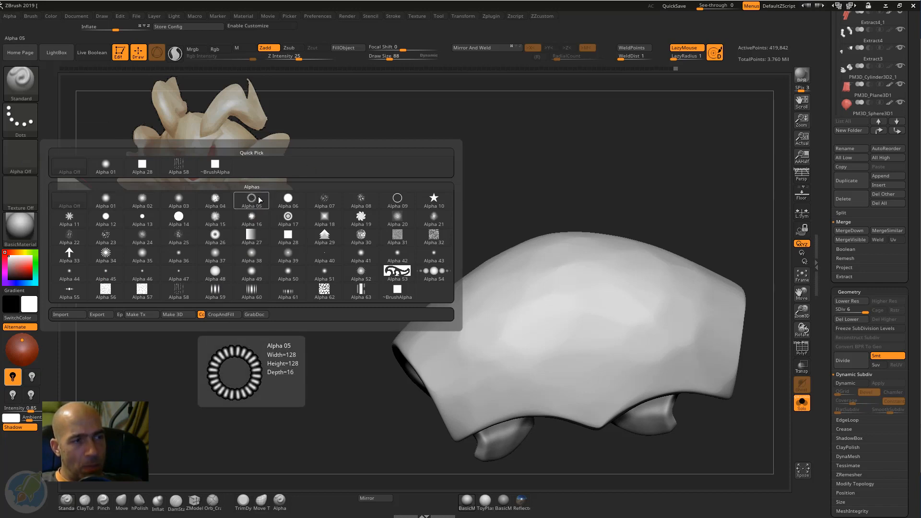
{"action": "left_click", "coordinate": [331, 204]}
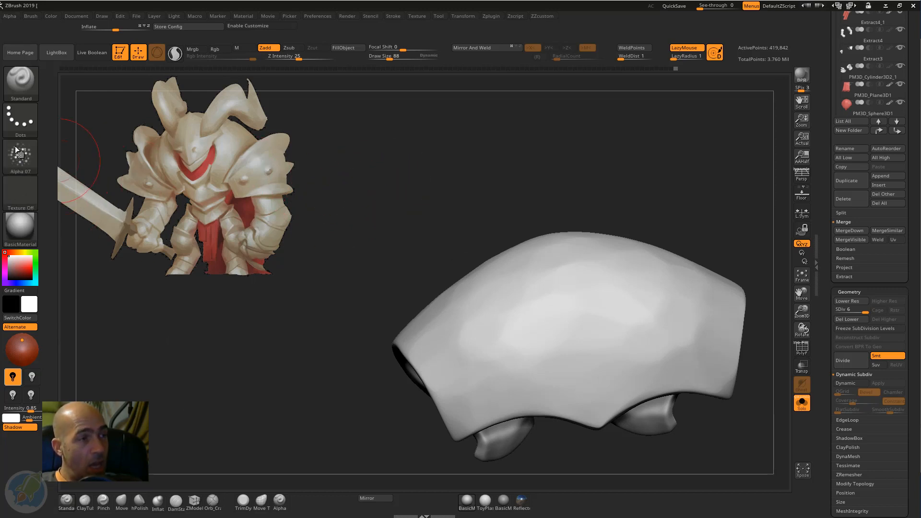
{"action": "mouse_move", "coordinate": [535, 185]}
{"action": "left_mouse_down"}
{"action": "mouse_move", "coordinate": [500, 302]}
{"action": "mouse_move", "coordinate": [565, 312]}
{"action": "mouse_move", "coordinate": [672, 308]}
{"action": "left_mouse_up"}
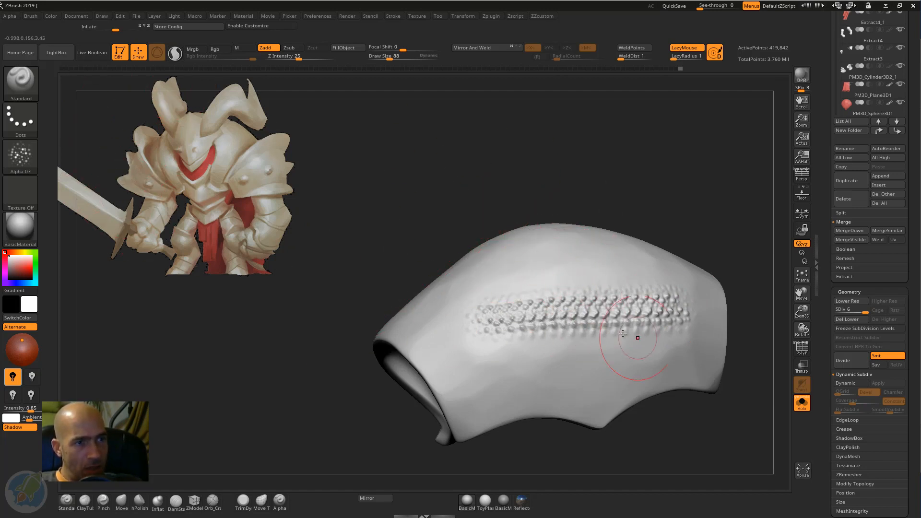
Step: Change the stroke type to DragRect and stamp several separate bump clusters around the band on the shell's back
{"action": "left_click", "coordinate": [27, 120]}
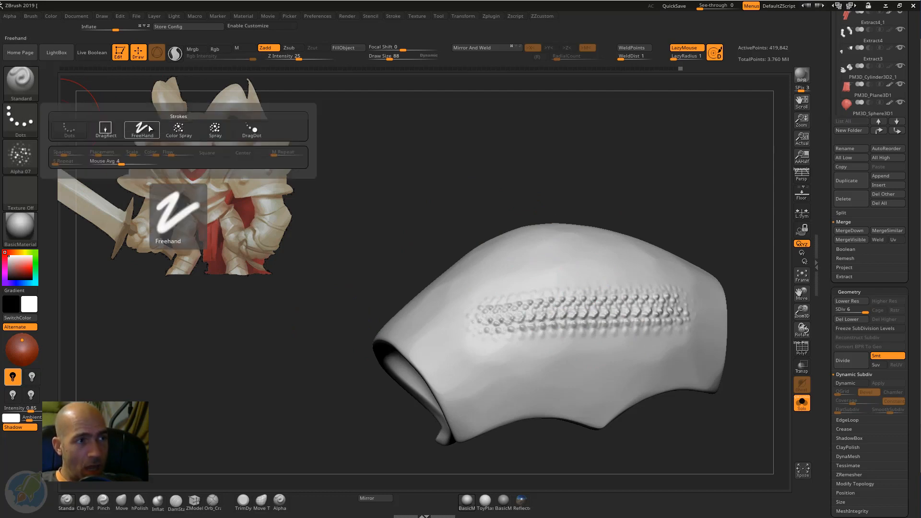
{"action": "left_click", "coordinate": [108, 130]}
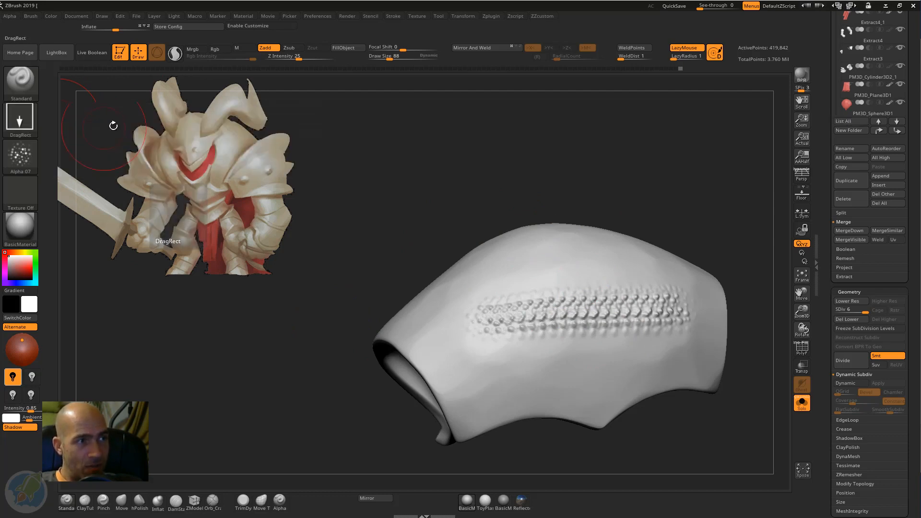
{"action": "left_click_drag", "start_coordinate": [301, 174], "coordinate": [364, 187]}
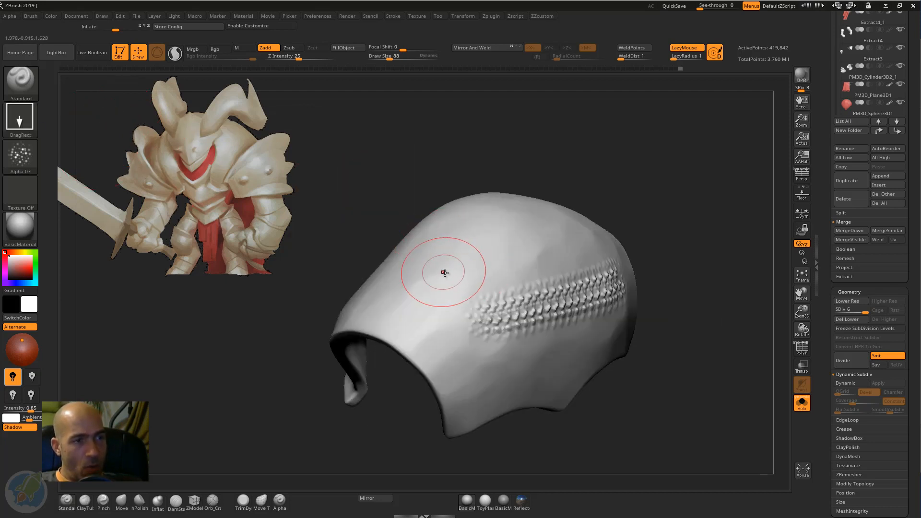
{"action": "left_click_drag", "start_coordinate": [440, 270], "coordinate": [455, 283]}
{"action": "left_click_drag", "start_coordinate": [494, 237], "coordinate": [517, 239]}
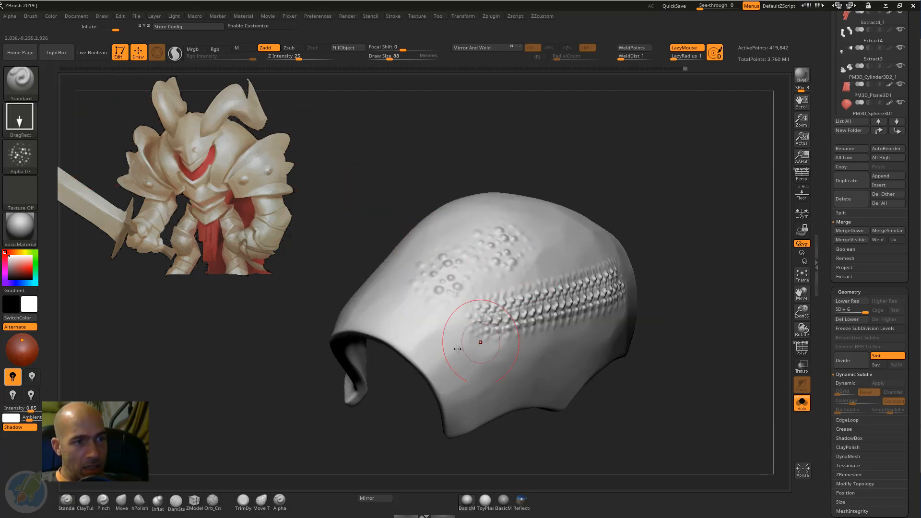
{"action": "left_click_drag", "start_coordinate": [449, 358], "coordinate": [547, 371]}
{"action": "left_click_drag", "start_coordinate": [671, 369], "coordinate": [677, 307]}
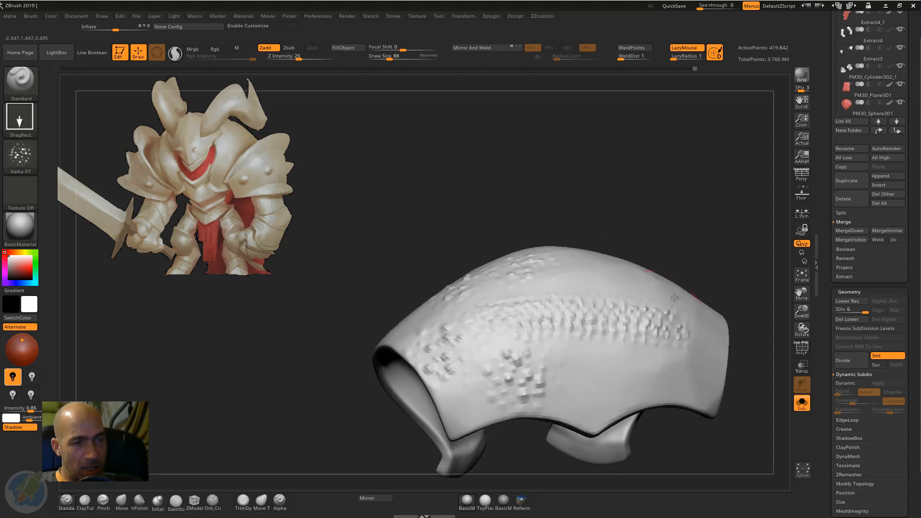
Step: Undo the bump band and all stamped clusters on the shell's back
{"action": "key", "text": "ctrl+z"}
{"action": "key", "text": "ctrl+z"}
{"action": "key", "text": "ctrl+z"}
{"action": "key", "text": "ctrl+z"}
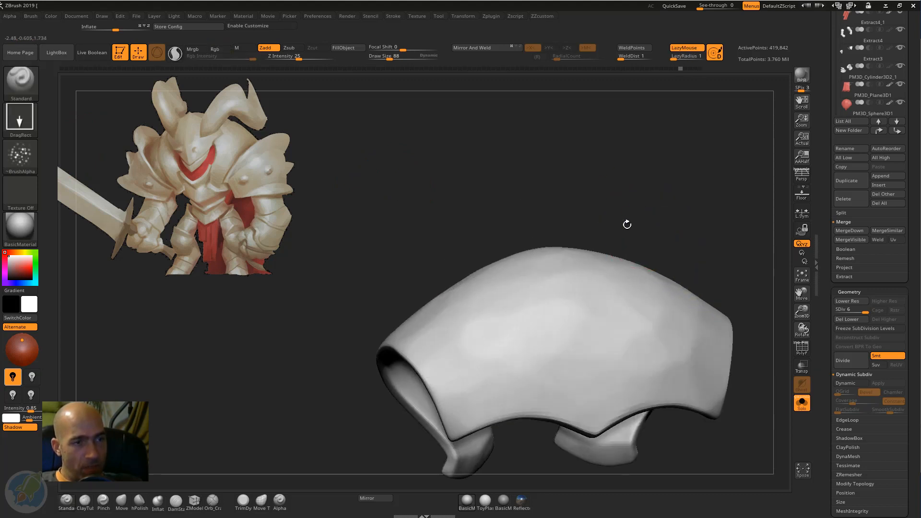
Step: Stamp a bump cluster on each side of the shell's back and soften them with the Smooth brush
{"action": "left_click_drag", "start_coordinate": [627, 222], "coordinate": [513, 337]}
{"action": "left_click_drag", "start_coordinate": [576, 221], "coordinate": [603, 202]}
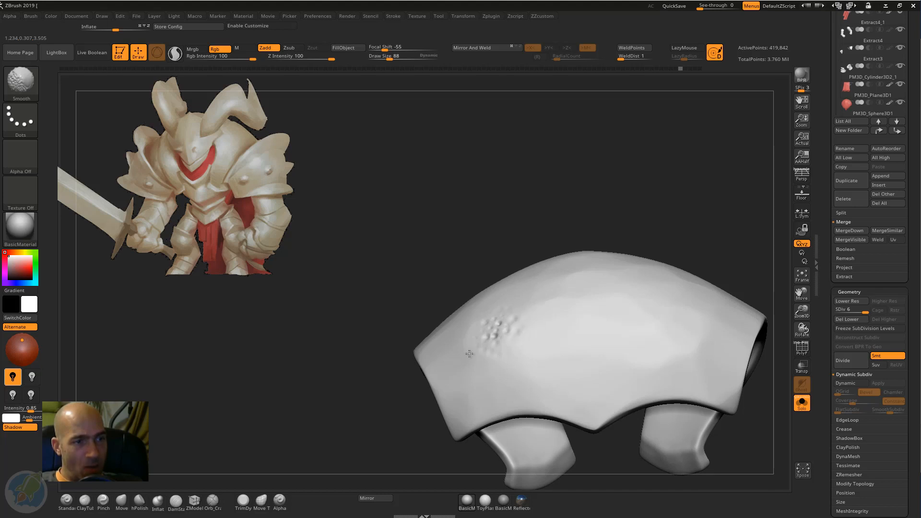
{"action": "left_click", "coordinate": [671, 336]}
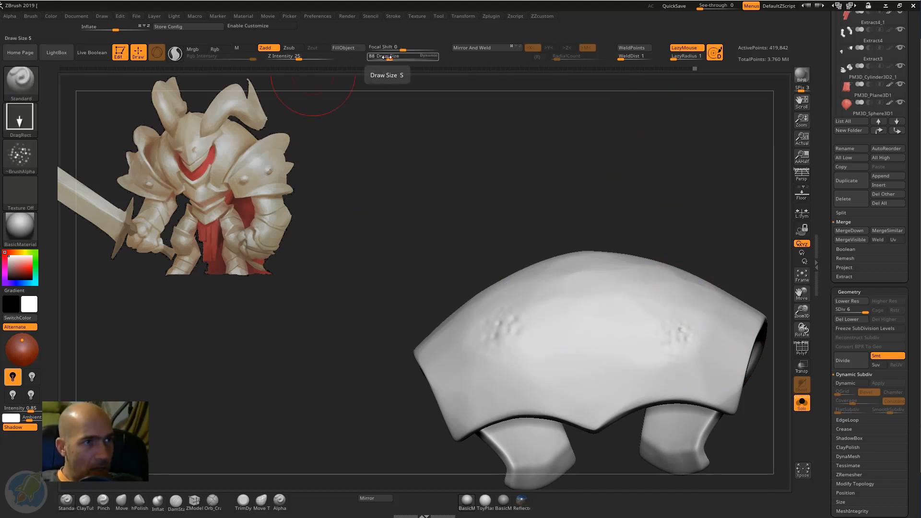
Step: Set the brush's Z Intensity to 7 and stamp fainter bumps across the shell's back
{"action": "left_click_drag", "start_coordinate": [298, 59], "coordinate": [284, 59]}
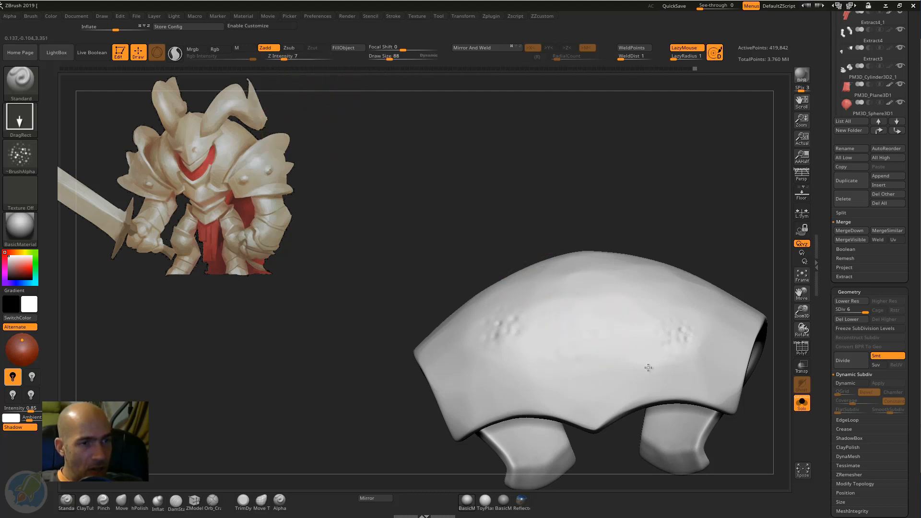
{"action": "right_click_drag", "start_coordinate": [648, 368], "coordinate": [494, 383]}
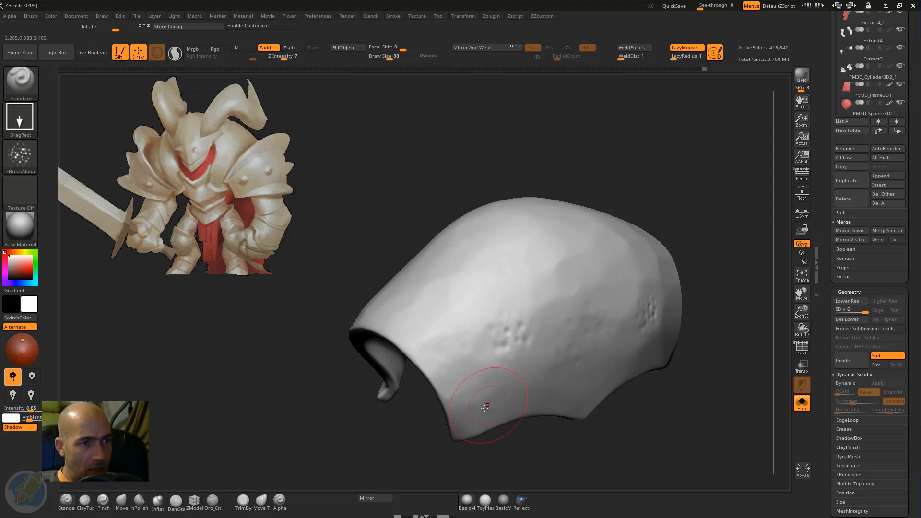
{"action": "mouse_move", "coordinate": [715, 284]}
{"action": "right_mouse_down"}
{"action": "mouse_move", "coordinate": [701, 182]}
{"action": "mouse_move", "coordinate": [637, 205]}
{"action": "right_mouse_up"}
Step: Flatten the stamped bumps on the shell's outer back surface with hPolish
{"action": "key", "text": "b"}
{"action": "key", "text": "h"}
{"action": "key", "text": "p"}
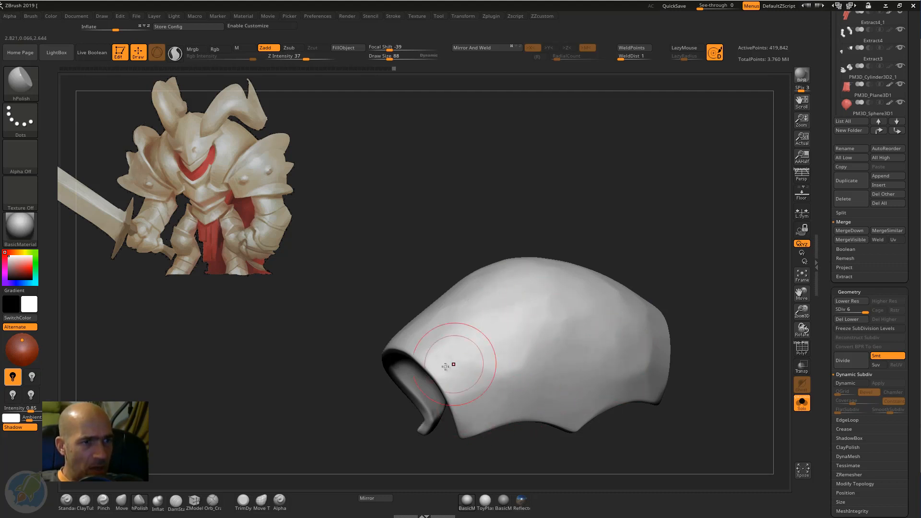
{"action": "mouse_move", "coordinate": [442, 366]}
{"action": "right_mouse_down"}
{"action": "mouse_move", "coordinate": [369, 300]}
{"action": "mouse_move", "coordinate": [398, 317]}
{"action": "right_mouse_up"}
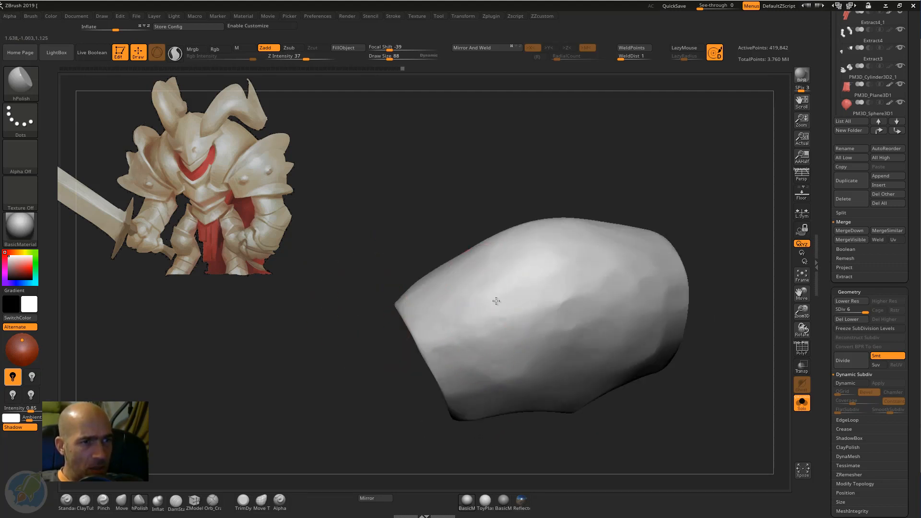
{"action": "right_click_drag", "start_coordinate": [522, 353], "coordinate": [408, 227]}
Step: Return to the Standard brush with the alpha turned off and the Dots stroke
{"action": "key", "text": "1"}
{"action": "left_click", "coordinate": [27, 161]}
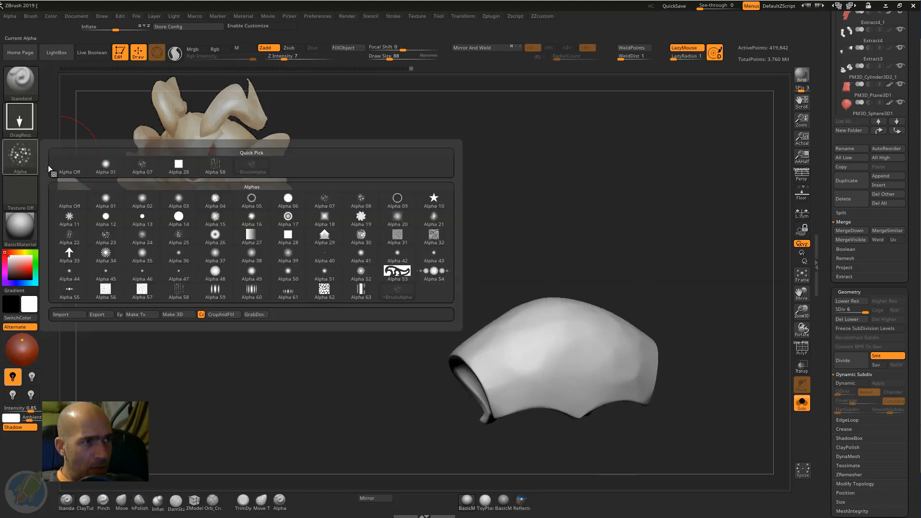
{"action": "left_click", "coordinate": [76, 191]}
{"action": "left_click", "coordinate": [21, 118]}
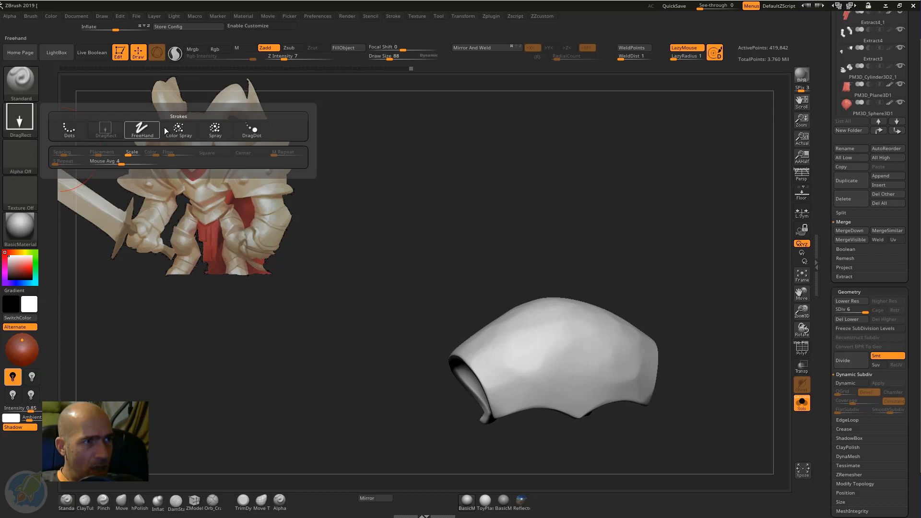
{"action": "left_click", "coordinate": [75, 130]}
Step: Set the Standard brush to Alpha 22, try fine texture strokes on the shell's side, and undo the last stroke
{"action": "mouse_move", "coordinate": [423, 187]}
{"action": "right_mouse_down"}
{"action": "mouse_move", "coordinate": [614, 245]}
{"action": "mouse_move", "coordinate": [669, 214]}
{"action": "mouse_move", "coordinate": [707, 261]}
{"action": "mouse_move", "coordinate": [643, 170]}
{"action": "mouse_move", "coordinate": [677, 185]}
{"action": "mouse_move", "coordinate": [669, 179]}
{"action": "mouse_move", "coordinate": [677, 187]}
{"action": "mouse_move", "coordinate": [581, 173]}
{"action": "right_mouse_up"}
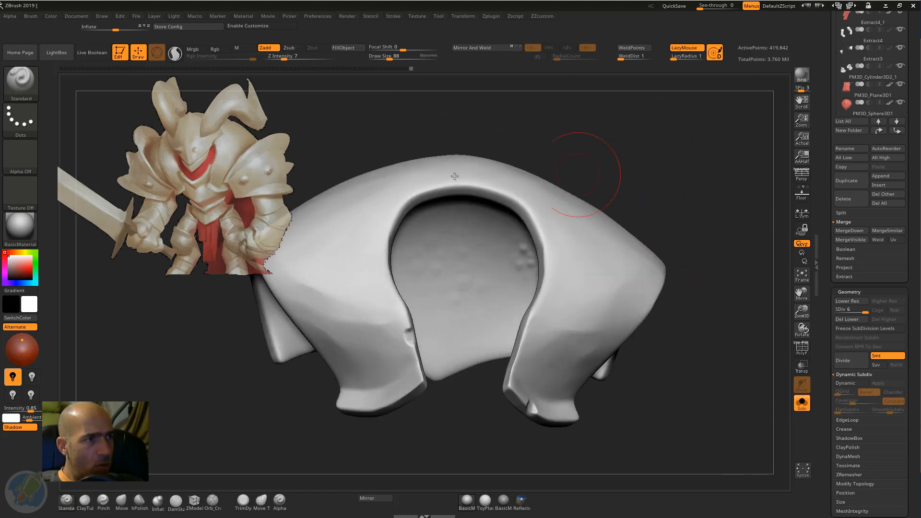
{"action": "right_click_drag", "start_coordinate": [503, 123], "coordinate": [591, 158], "text": "ctrl"}
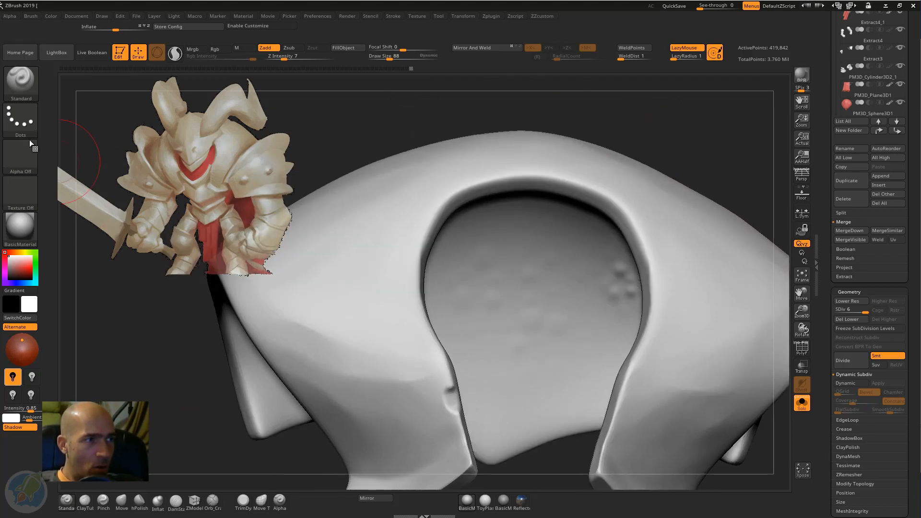
{"action": "left_click", "coordinate": [26, 154]}
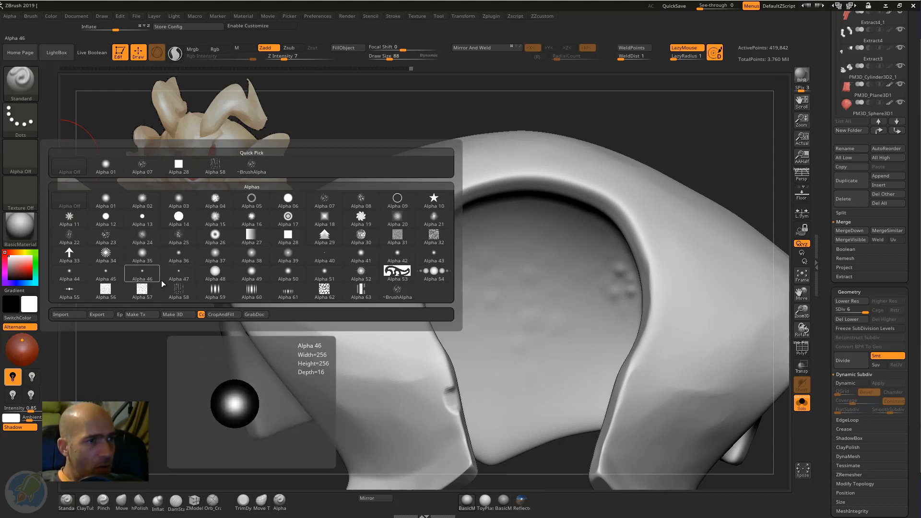
{"action": "mouse_move", "coordinate": [98, 243]}
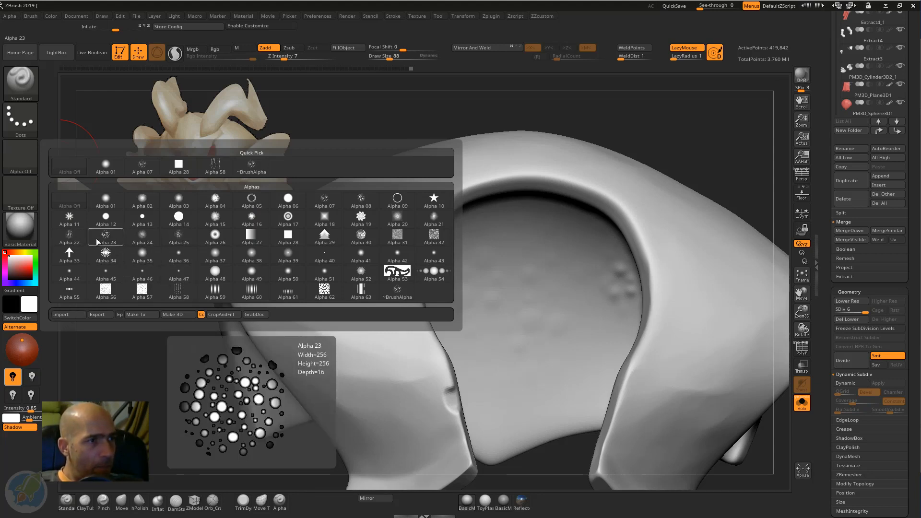
{"action": "left_click", "coordinate": [68, 239]}
{"action": "mouse_move", "coordinate": [569, 102]}
{"action": "left_mouse_down"}
{"action": "mouse_move", "coordinate": [639, 103]}
{"action": "mouse_move", "coordinate": [564, 186]}
{"action": "mouse_move", "coordinate": [637, 174]}
{"action": "mouse_move", "coordinate": [526, 283]}
{"action": "left_mouse_up"}
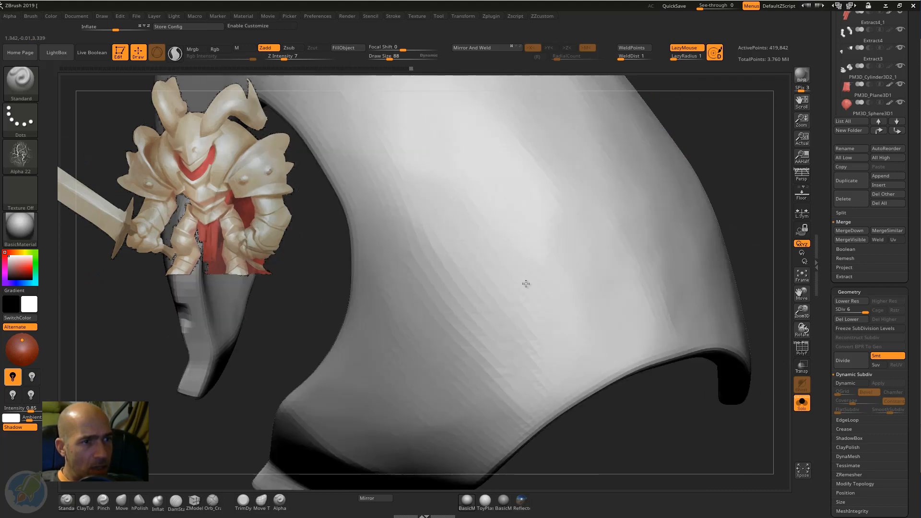
{"action": "left_click_drag", "start_coordinate": [494, 225], "coordinate": [466, 302]}
{"action": "key", "text": "ctrl+z"}
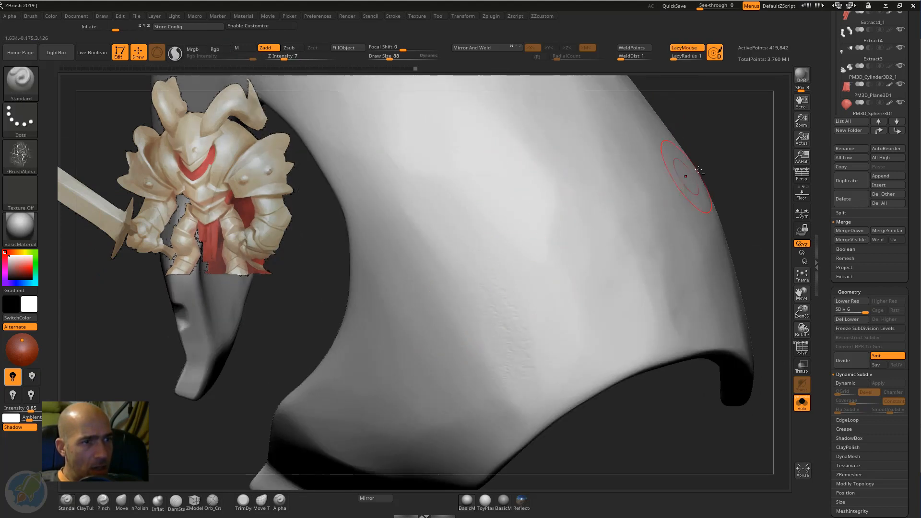
{"action": "left_click_drag", "start_coordinate": [685, 145], "coordinate": [616, 100], "text": "alt"}
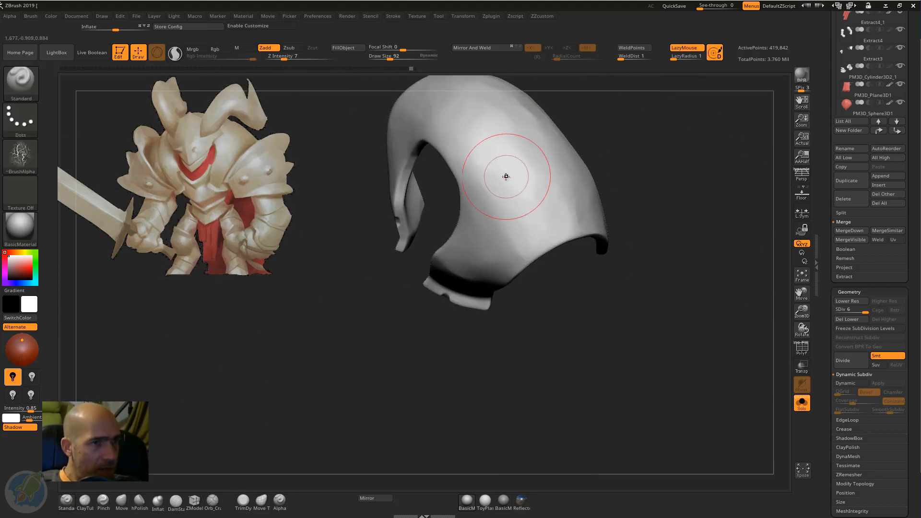
{"action": "key", "text": "bracketright"}
{"action": "left_click_drag", "start_coordinate": [507, 133], "coordinate": [500, 209]}
{"action": "key", "text": "ctrl+z"}
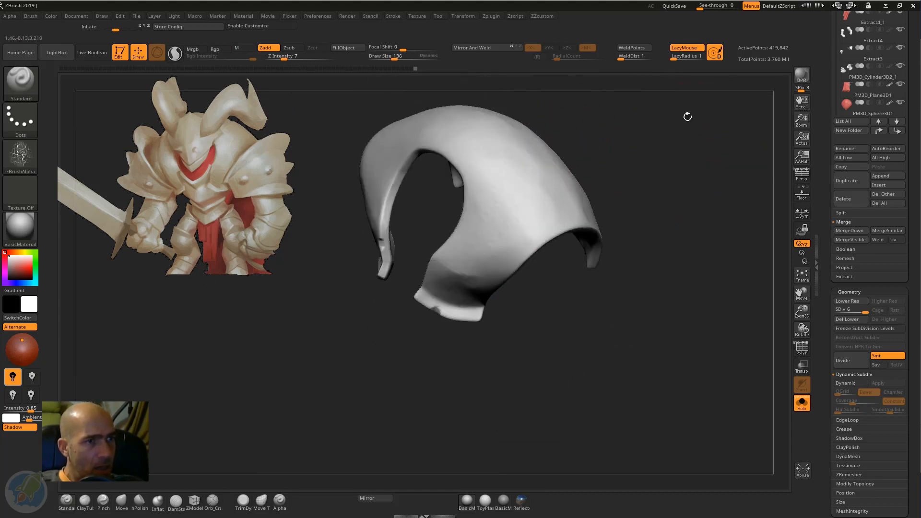
Step: Set the Standard brush's stroke to DragRect and stamp the crack-like alpha texture onto the shell's side
{"action": "left_click_drag", "start_coordinate": [687, 116], "coordinate": [577, 136]}
{"action": "left_click", "coordinate": [35, 124]}
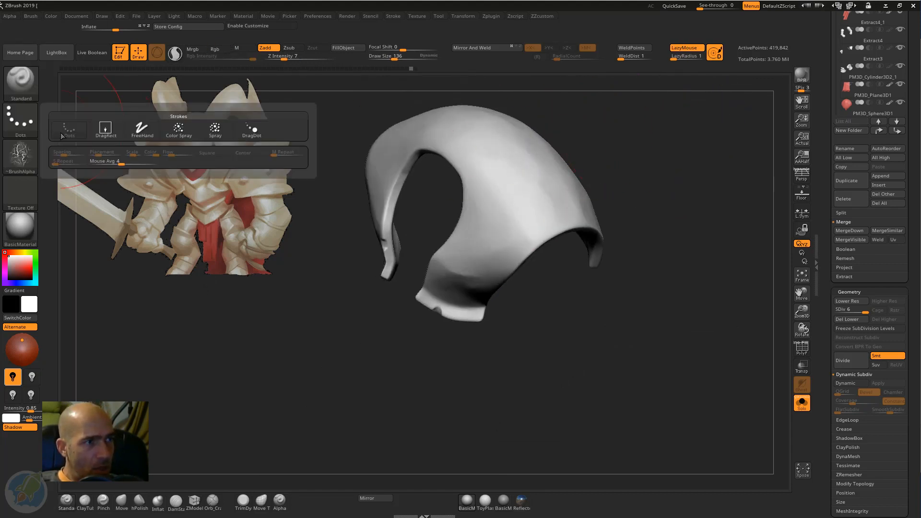
{"action": "left_click", "coordinate": [106, 132]}
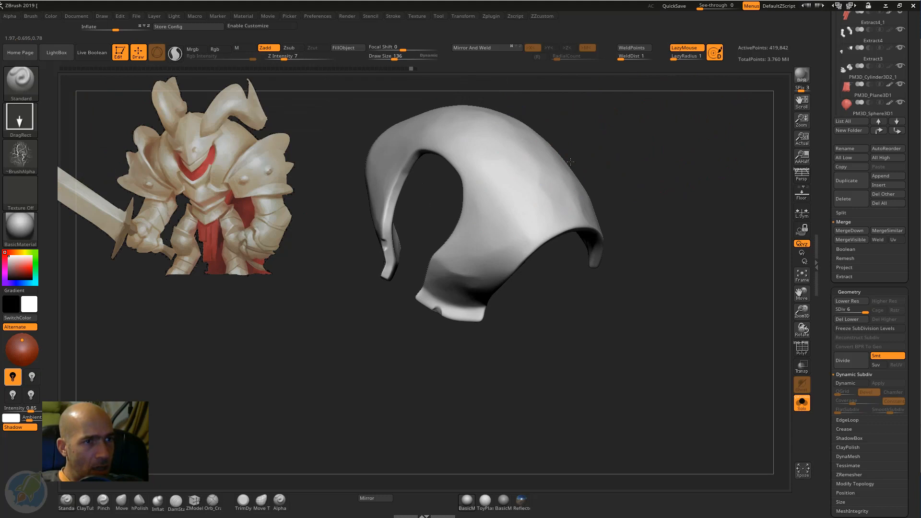
{"action": "mouse_move", "coordinate": [570, 162]}
{"action": "left_mouse_down", "text": "alt"}
{"action": "mouse_move", "coordinate": [707, 150]}
{"action": "mouse_move", "coordinate": [643, 196]}
{"action": "left_mouse_up", "text": "alt"}
{"action": "left_click_drag", "start_coordinate": [559, 204], "coordinate": [624, 213]}
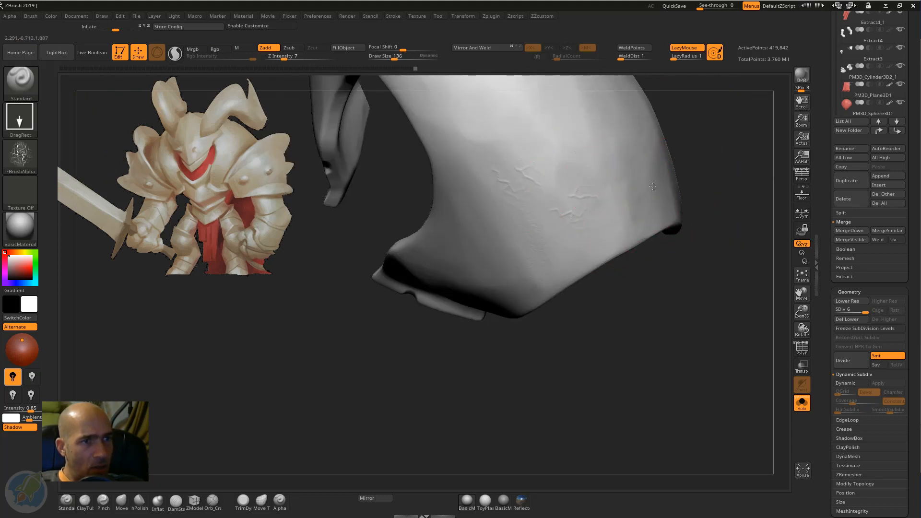
Step: Stamp more crack texture across the shell's side and soften the marks with the Smooth brush
{"action": "left_click_drag", "start_coordinate": [559, 154], "coordinate": [556, 285]}
{"action": "left_click_drag", "start_coordinate": [471, 154], "coordinate": [577, 137]}
{"action": "left_click_drag", "start_coordinate": [688, 128], "coordinate": [651, 237], "text": "alt"}
{"action": "left_click_drag", "start_coordinate": [631, 196], "coordinate": [547, 252]}
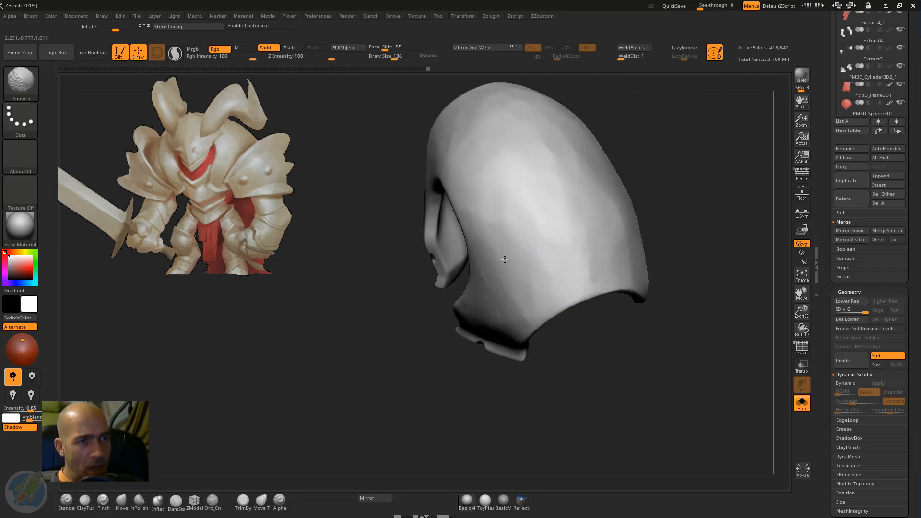
{"action": "left_click_drag", "start_coordinate": [479, 317], "coordinate": [594, 230], "text": "shift"}
Step: Switch to hPolish and flatten the surfaces on the shell's front, side and back
{"action": "mouse_move", "coordinate": [677, 192]}
{"action": "left_mouse_down"}
{"action": "mouse_move", "coordinate": [693, 147]}
{"action": "mouse_move", "coordinate": [660, 191]}
{"action": "mouse_move", "coordinate": [650, 225]}
{"action": "left_mouse_up"}
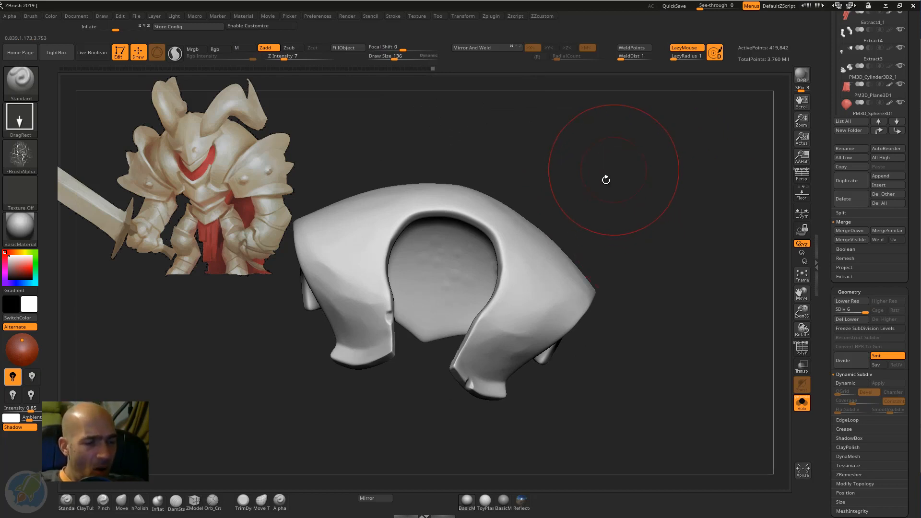
{"action": "key", "text": "b"}
{"action": "key", "text": "h"}
{"action": "key", "text": "p"}
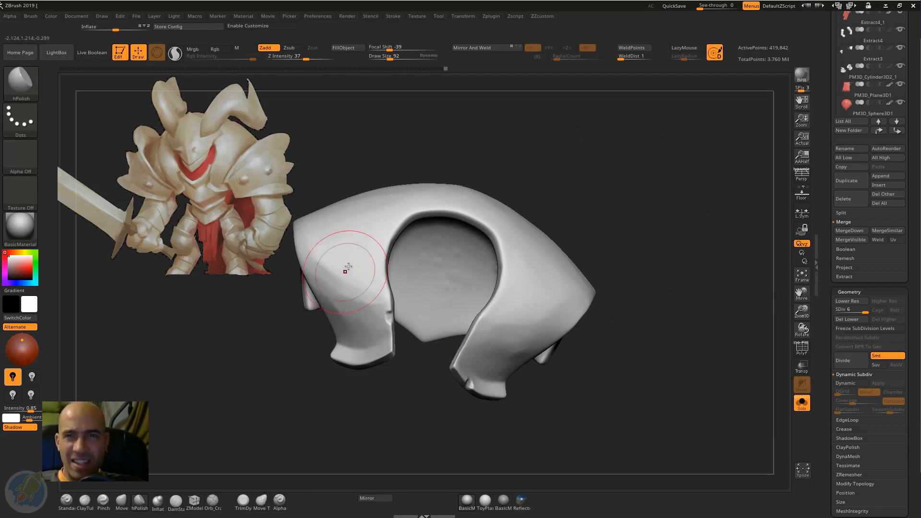
{"action": "left_click_drag", "start_coordinate": [353, 262], "coordinate": [368, 257]}
{"action": "mouse_move", "coordinate": [555, 129]}
{"action": "left_mouse_down"}
{"action": "mouse_move", "coordinate": [539, 120]}
{"action": "mouse_move", "coordinate": [600, 157]}
{"action": "left_mouse_up"}
{"action": "left_click_drag", "start_coordinate": [511, 223], "coordinate": [570, 248]}
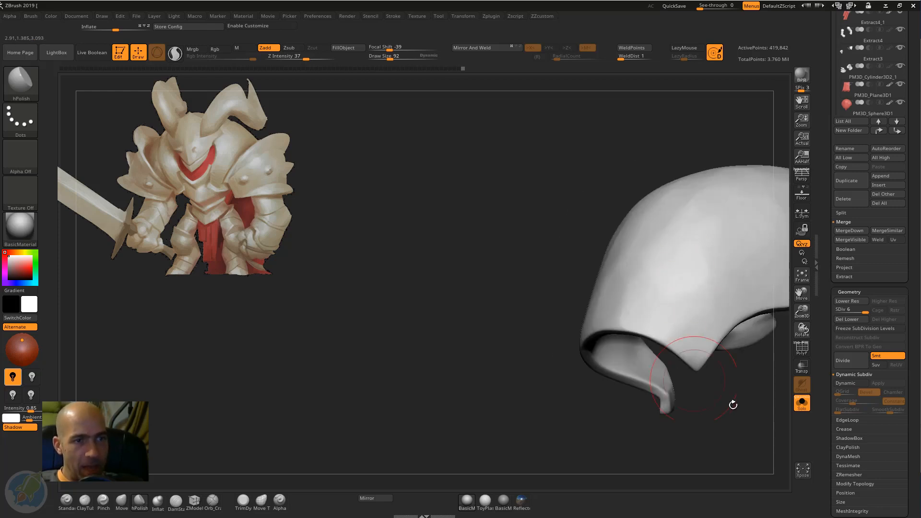
{"action": "mouse_move", "coordinate": [732, 403]}
{"action": "left_mouse_down"}
{"action": "mouse_move", "coordinate": [658, 378]}
{"action": "mouse_move", "coordinate": [703, 301]}
{"action": "mouse_move", "coordinate": [532, 207]}
{"action": "mouse_move", "coordinate": [563, 236]}
{"action": "mouse_move", "coordinate": [470, 321]}
{"action": "mouse_move", "coordinate": [472, 362]}
{"action": "mouse_move", "coordinate": [444, 415]}
{"action": "mouse_move", "coordinate": [531, 420]}
{"action": "mouse_move", "coordinate": [618, 438]}
{"action": "mouse_move", "coordinate": [569, 436]}
{"action": "mouse_move", "coordinate": [513, 283]}
{"action": "left_mouse_up"}
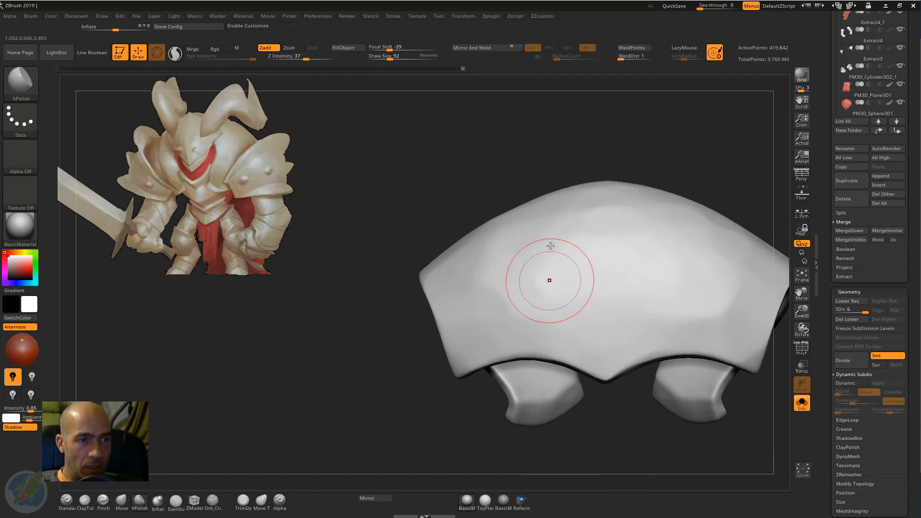
{"action": "left_click_drag", "start_coordinate": [710, 294], "coordinate": [706, 307]}
Step: Switch to DamStandard at Draw Size 52 and carve a long diagonal scratch across the shell's back
{"action": "key", "text": "b"}
{"action": "key", "text": "d"}
{"action": "key", "text": "s"}
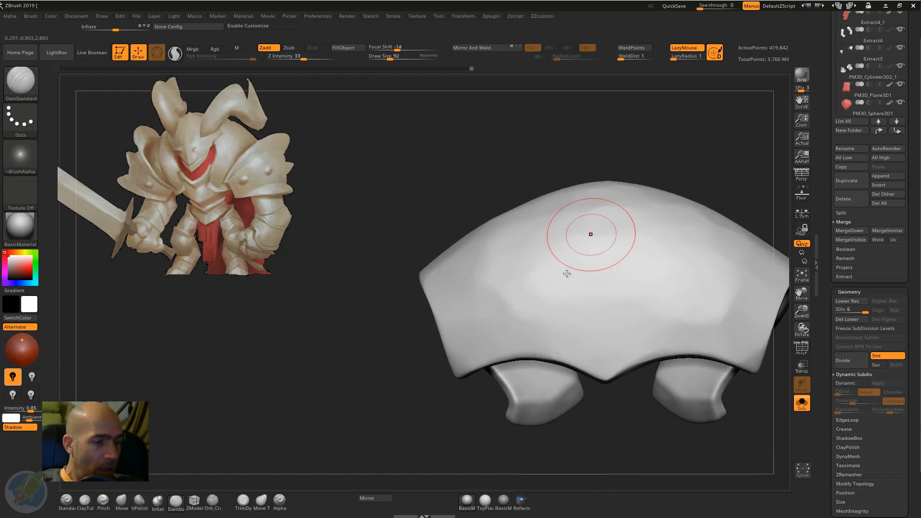
{"action": "key", "text": "bracketleft"}
{"action": "key", "text": "bracketleft"}
{"action": "key", "text": "bracketleft"}
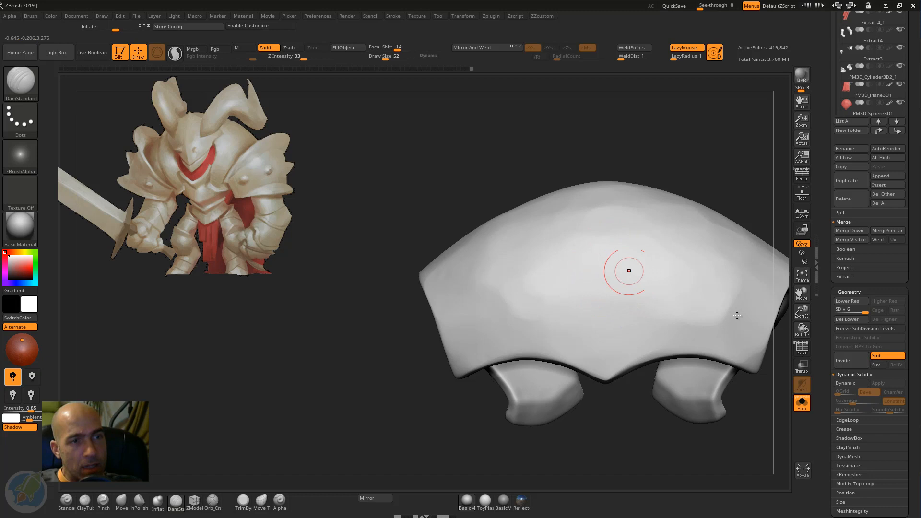
{"action": "left_click", "coordinate": [806, 403]}
{"action": "left_click", "coordinate": [796, 408]}
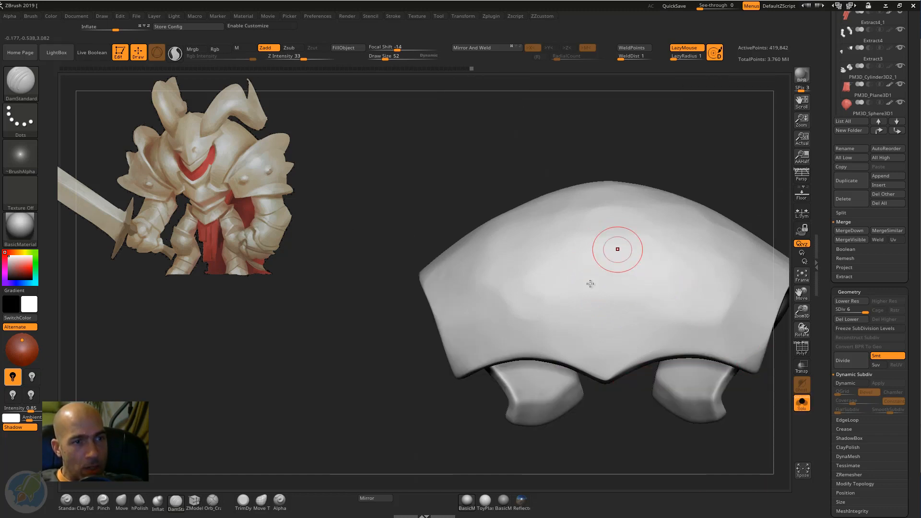
{"action": "left_click_drag", "start_coordinate": [549, 321], "coordinate": [636, 251]}
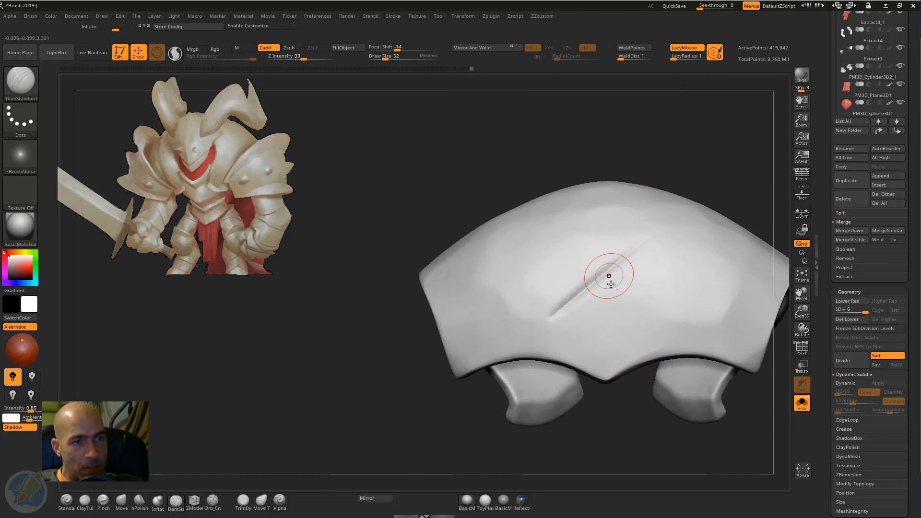
Step: Deepen and widen the diagonal scratch on the shell's back with repeated DamStandard strokes
{"action": "mouse_move", "coordinate": [703, 177]}
{"action": "left_mouse_down"}
{"action": "mouse_move", "coordinate": [684, 154]}
{"action": "mouse_move", "coordinate": [674, 206]}
{"action": "left_mouse_up"}
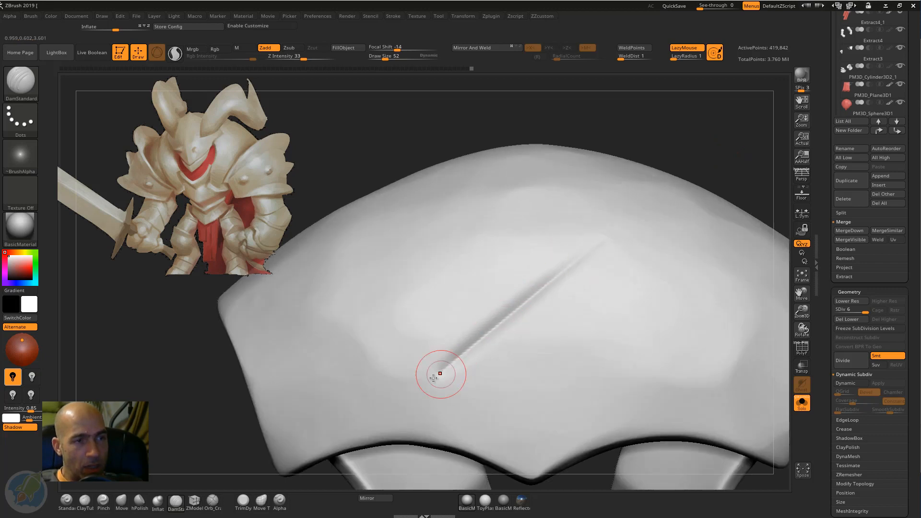
{"action": "left_click_drag", "start_coordinate": [438, 375], "coordinate": [595, 244]}
{"action": "left_click_drag", "start_coordinate": [502, 302], "coordinate": [590, 247]}
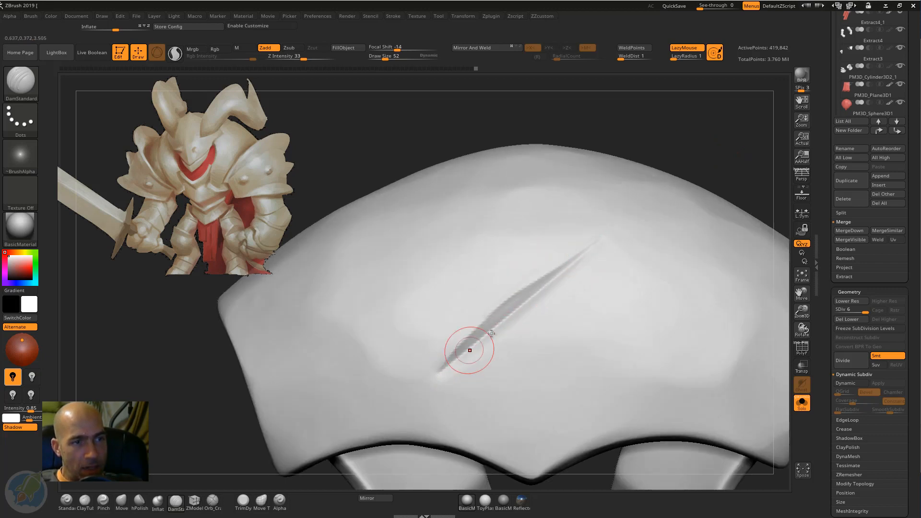
{"action": "left_click_drag", "start_coordinate": [528, 309], "coordinate": [425, 384]}
{"action": "left_click_drag", "start_coordinate": [471, 346], "coordinate": [416, 387]}
{"action": "mouse_move", "coordinate": [459, 363]}
{"action": "left_mouse_down"}
{"action": "mouse_move", "coordinate": [394, 404]}
{"action": "mouse_move", "coordinate": [567, 245]}
{"action": "left_mouse_up"}
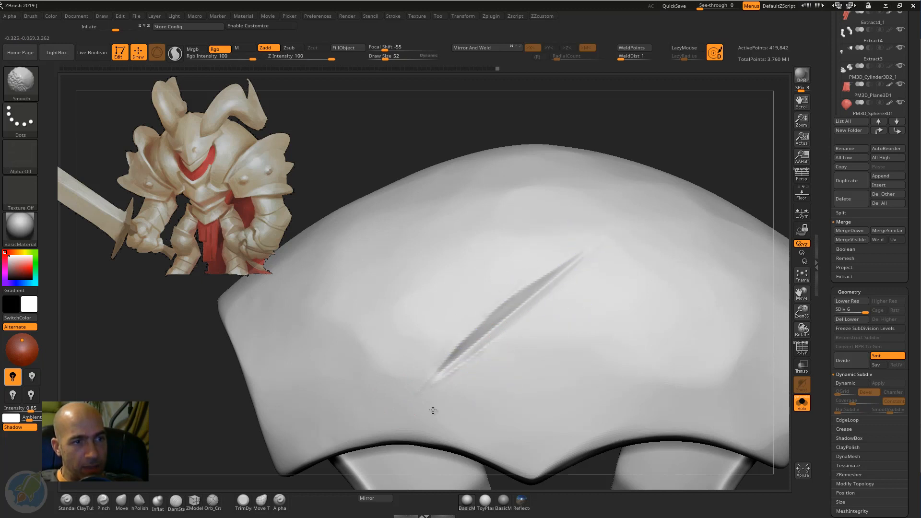
Step: Compare the scratch with the whole knight, then carve a thinner, shorter diagonal scratch beside it on the isolated shell's back
{"action": "left_click_drag", "start_coordinate": [740, 165], "coordinate": [742, 352], "text": "alt"}
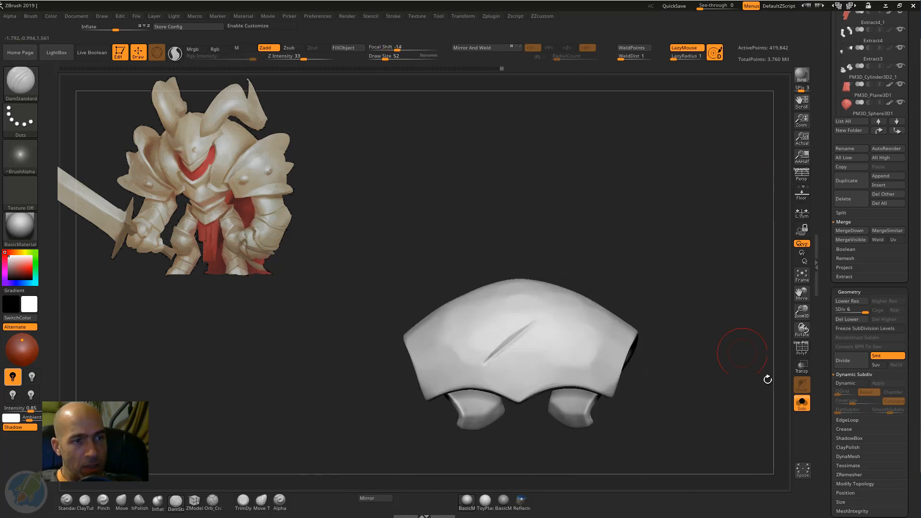
{"action": "left_click", "coordinate": [801, 404]}
{"action": "left_click_drag", "start_coordinate": [725, 287], "coordinate": [691, 272], "text": "alt"}
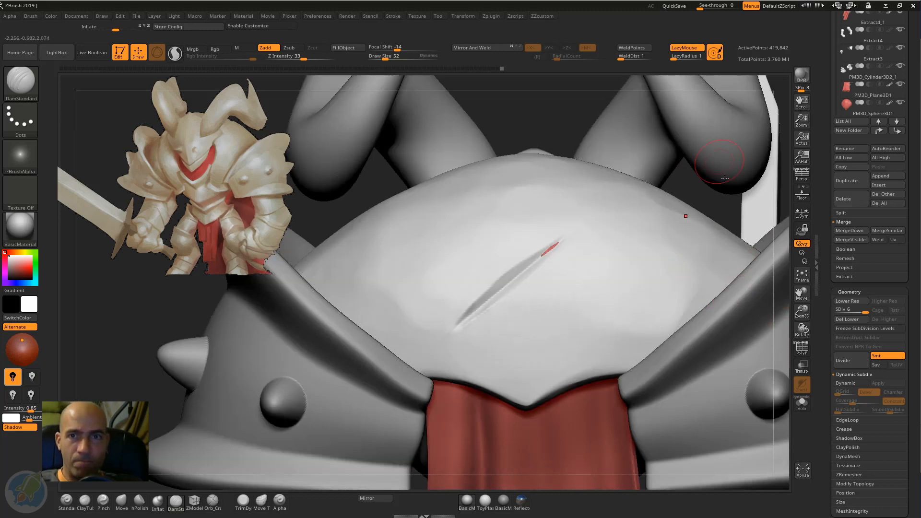
{"action": "left_click", "coordinate": [801, 403]}
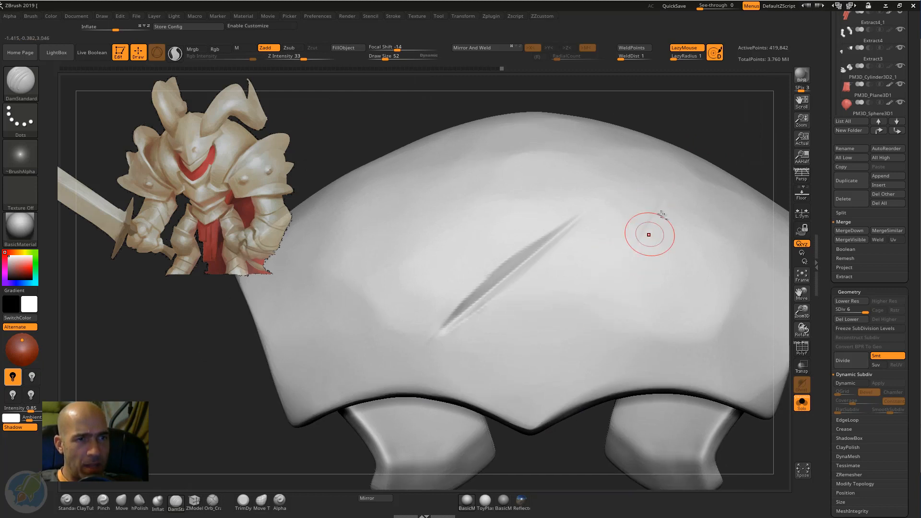
{"action": "left_click_drag", "start_coordinate": [663, 202], "coordinate": [625, 277]}
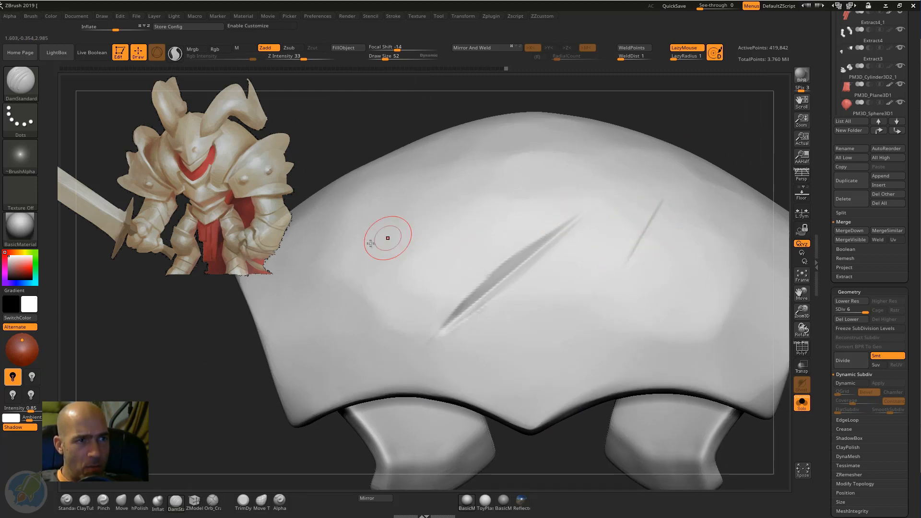
Step: Carve a short, steep scratch near the outer edge of the shell's back and sharpen it with repeated strokes
{"action": "left_click_drag", "start_coordinate": [299, 262], "coordinate": [338, 368]}
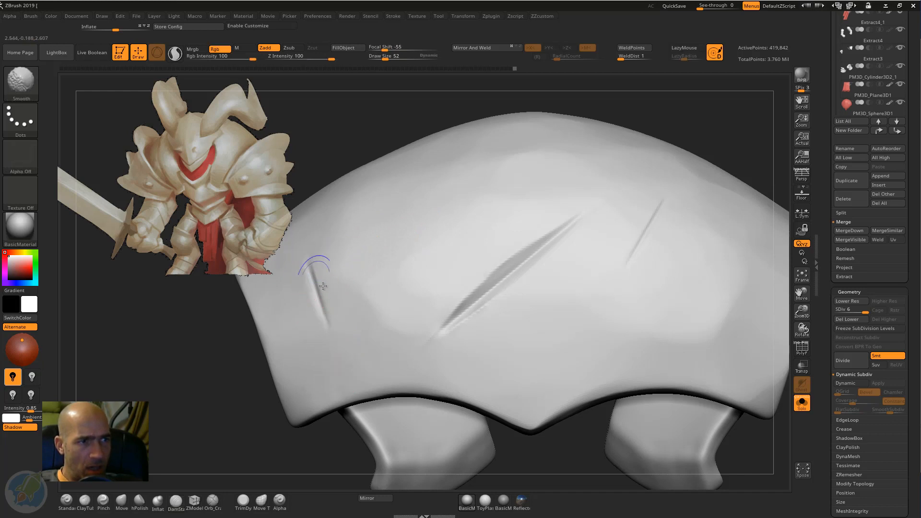
{"action": "left_click_drag", "start_coordinate": [310, 257], "coordinate": [329, 357]}
{"action": "mouse_move", "coordinate": [313, 272]}
{"action": "left_mouse_down", "text": "shift"}
{"action": "mouse_move", "coordinate": [345, 346]}
{"action": "mouse_move", "coordinate": [306, 267]}
{"action": "mouse_move", "coordinate": [354, 372]}
{"action": "left_mouse_up", "text": "shift"}
{"action": "key", "text": "ctrl+z"}
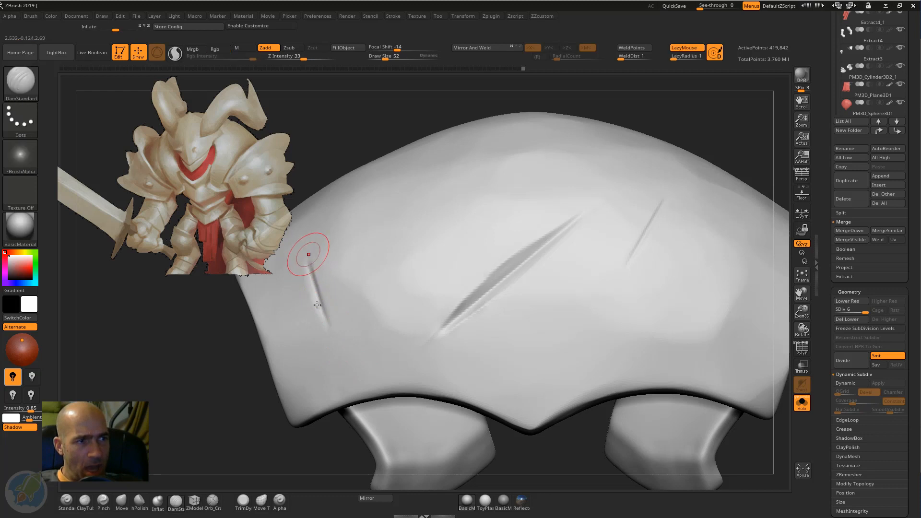
{"action": "mouse_move", "coordinate": [309, 252]}
{"action": "left_mouse_down"}
{"action": "mouse_move", "coordinate": [346, 356]}
{"action": "mouse_move", "coordinate": [338, 325]}
{"action": "left_mouse_up"}
{"action": "left_click_drag", "start_coordinate": [309, 252], "coordinate": [343, 351]}
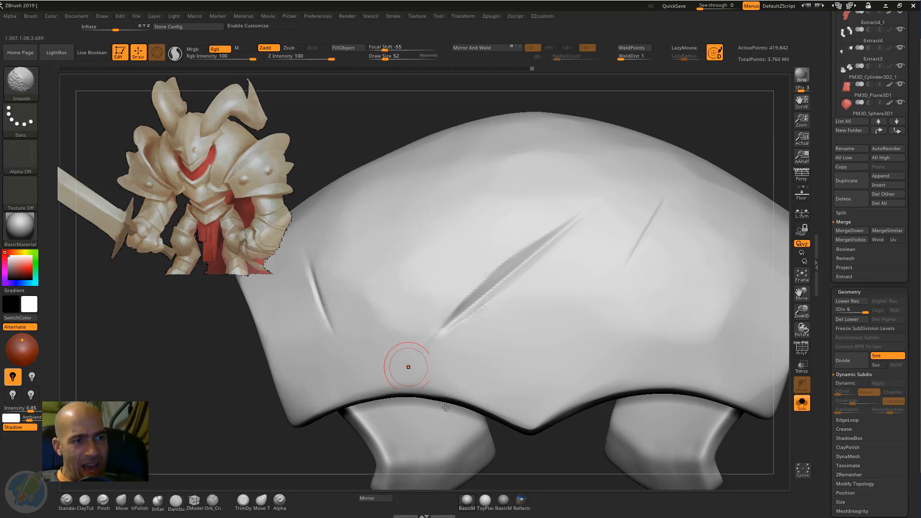
Step: Switch to ClayTubes, cut a small notch into the shell's lower back edge and smooth it
{"action": "mouse_move", "coordinate": [543, 463]}
{"action": "left_mouse_down", "text": "alt"}
{"action": "mouse_move", "coordinate": [517, 398]}
{"action": "mouse_move", "coordinate": [514, 431]}
{"action": "left_mouse_up", "text": "alt"}
{"action": "key", "text": "b"}
{"action": "key", "text": "c"}
{"action": "key", "text": "t"}
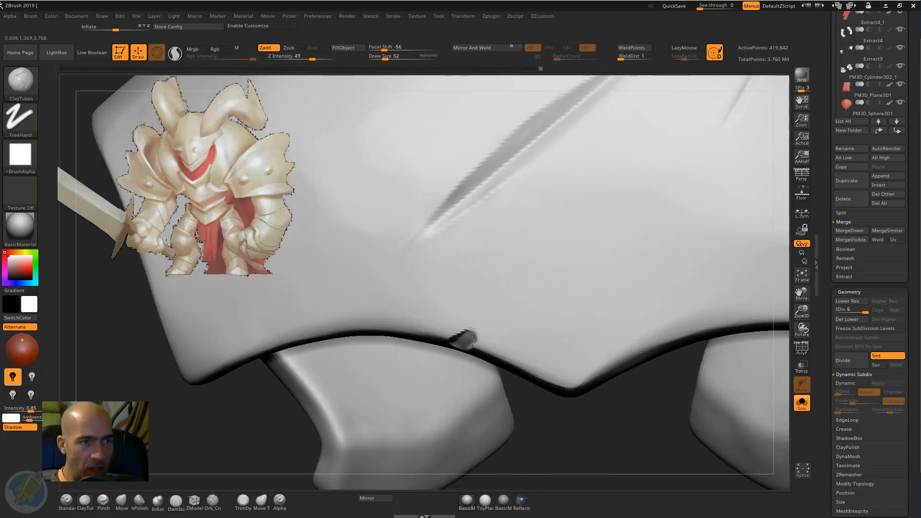
{"action": "left_click_drag", "start_coordinate": [463, 346], "coordinate": [483, 329], "text": "shift"}
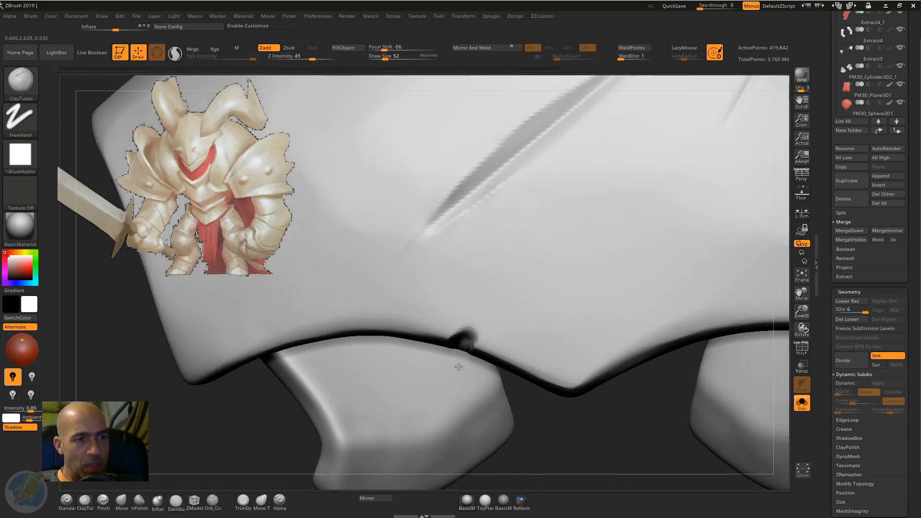
Step: Show the whole knight and carve short DamStandard scratches into the shell's front on both sides of the helmet
{"action": "left_click_drag", "start_coordinate": [532, 434], "coordinate": [711, 343], "text": "alt"}
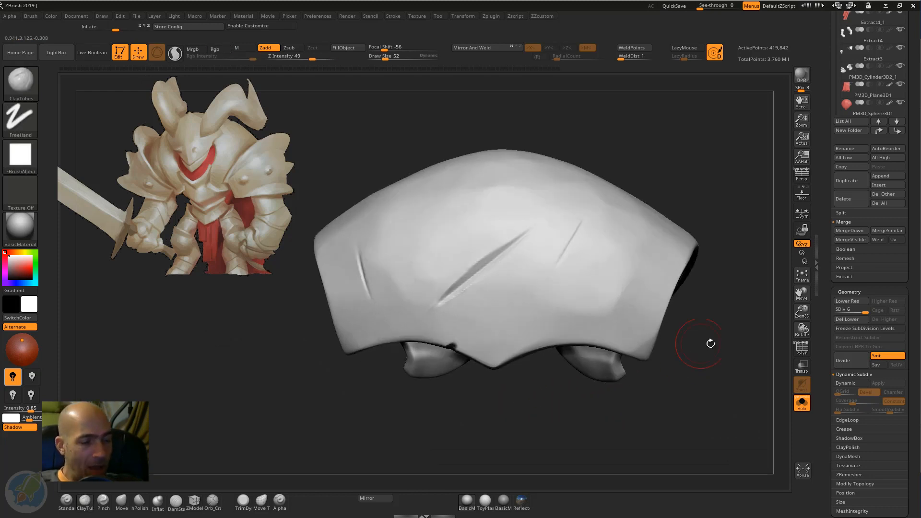
{"action": "left_click", "coordinate": [802, 402]}
{"action": "key", "text": "f"}
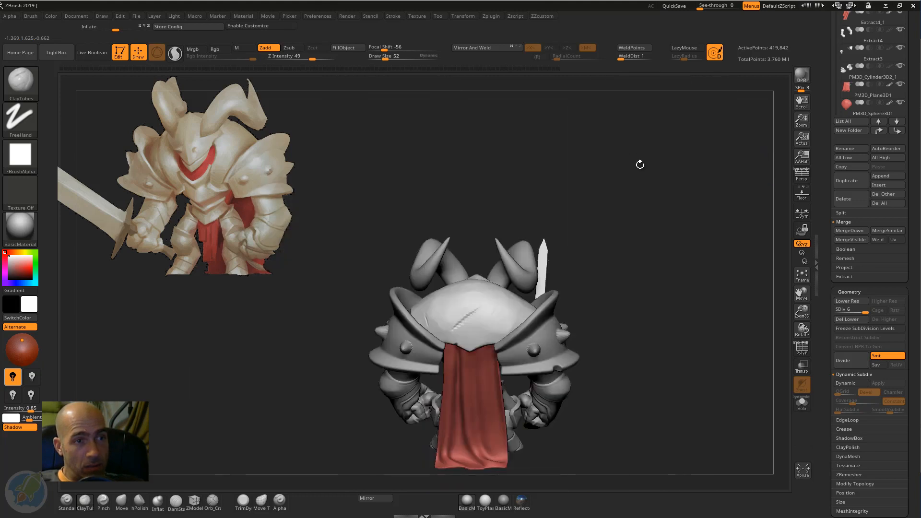
{"action": "left_click_drag", "start_coordinate": [639, 162], "coordinate": [741, 302]}
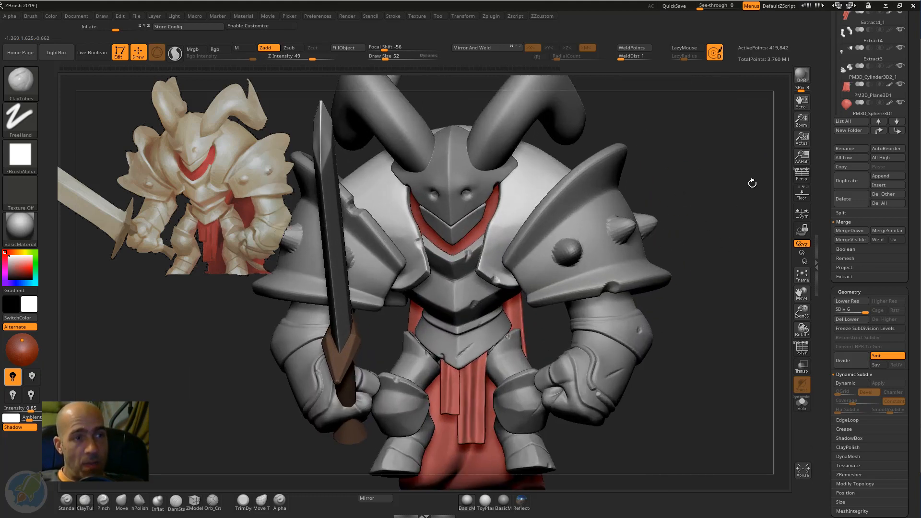
{"action": "left_click_drag", "start_coordinate": [752, 183], "coordinate": [722, 194], "text": "alt"}
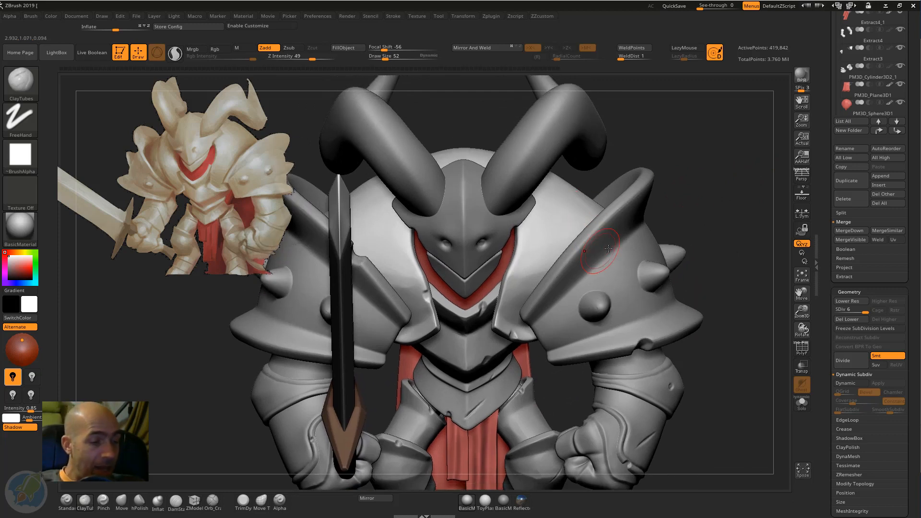
{"action": "key", "text": "b"}
{"action": "key", "text": "d"}
{"action": "key", "text": "s"}
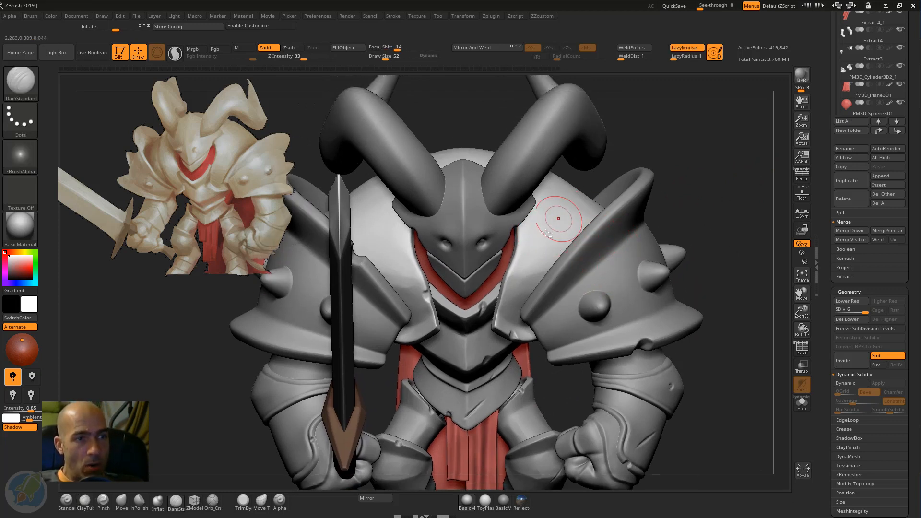
{"action": "left_click_drag", "start_coordinate": [566, 211], "coordinate": [535, 244]}
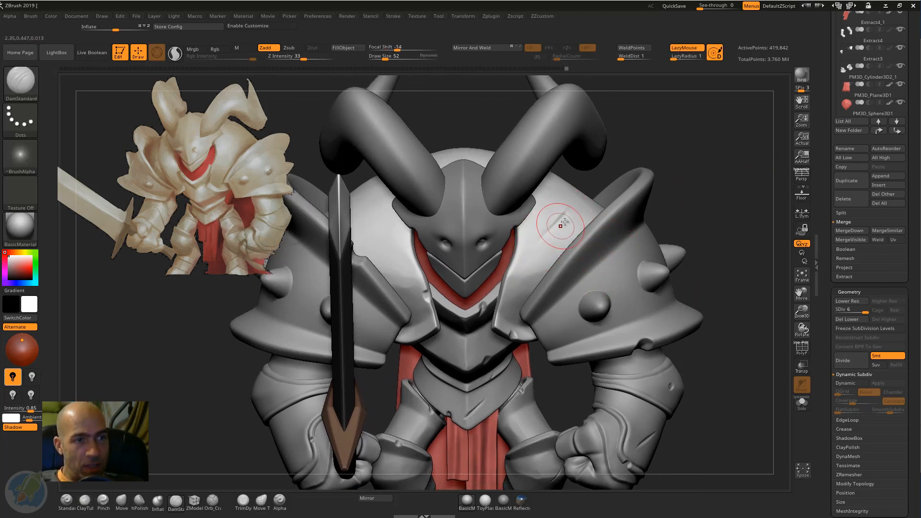
{"action": "left_click_drag", "start_coordinate": [566, 212], "coordinate": [538, 241]}
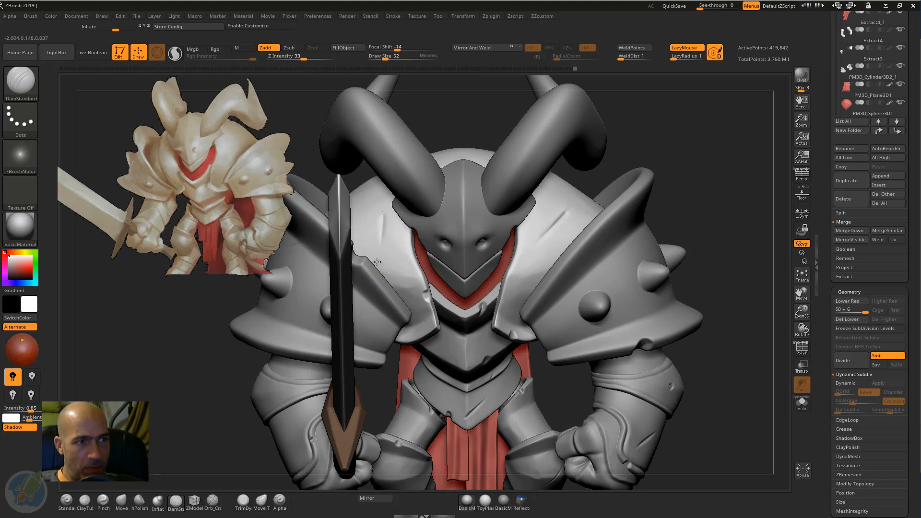
{"action": "left_click_drag", "start_coordinate": [385, 216], "coordinate": [380, 261]}
Step: Select the spiked shoulder armor subtool and isolate it from the rest of the knight
{"action": "right_click_drag", "start_coordinate": [623, 230], "coordinate": [606, 215]}
{"action": "left_click", "coordinate": [610, 259], "text": "alt"}
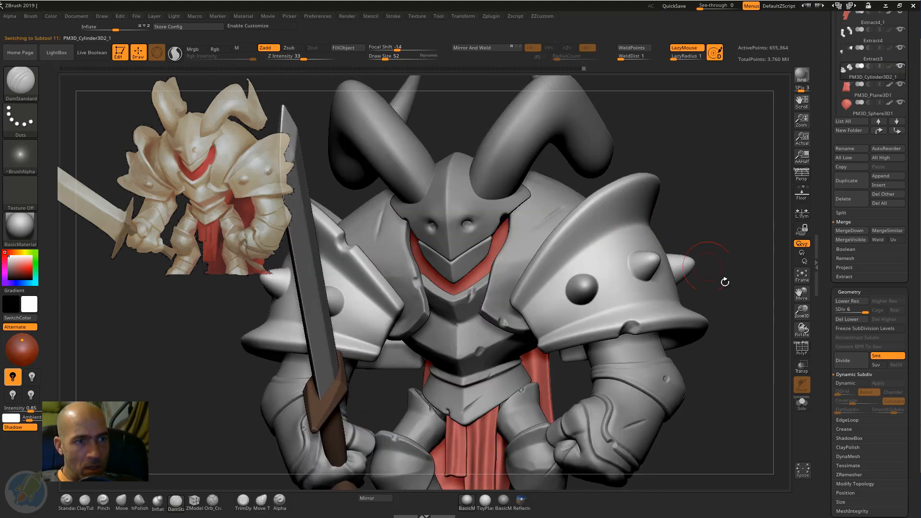
{"action": "left_click", "coordinate": [802, 408]}
{"action": "mouse_move", "coordinate": [723, 205]}
{"action": "right_mouse_down"}
{"action": "mouse_move", "coordinate": [751, 222]}
{"action": "mouse_move", "coordinate": [647, 222]}
{"action": "right_mouse_up"}
Step: Switch to hPolish and flatten small facets onto the cone spikes of the shoulder armor
{"action": "key", "text": "b"}
{"action": "key", "text": "h"}
{"action": "key", "text": "p"}
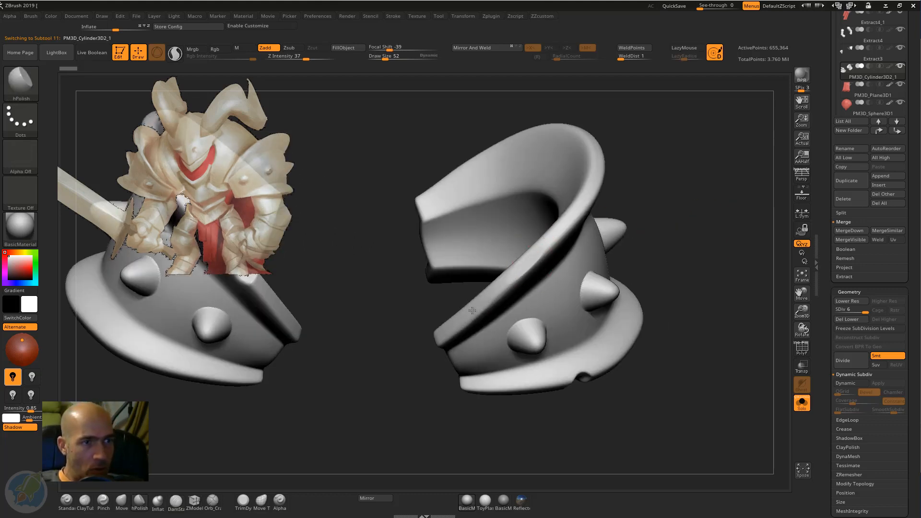
{"action": "right_click_drag", "start_coordinate": [365, 395], "coordinate": [299, 336]}
{"action": "left_click_drag", "start_coordinate": [424, 408], "coordinate": [479, 386]}
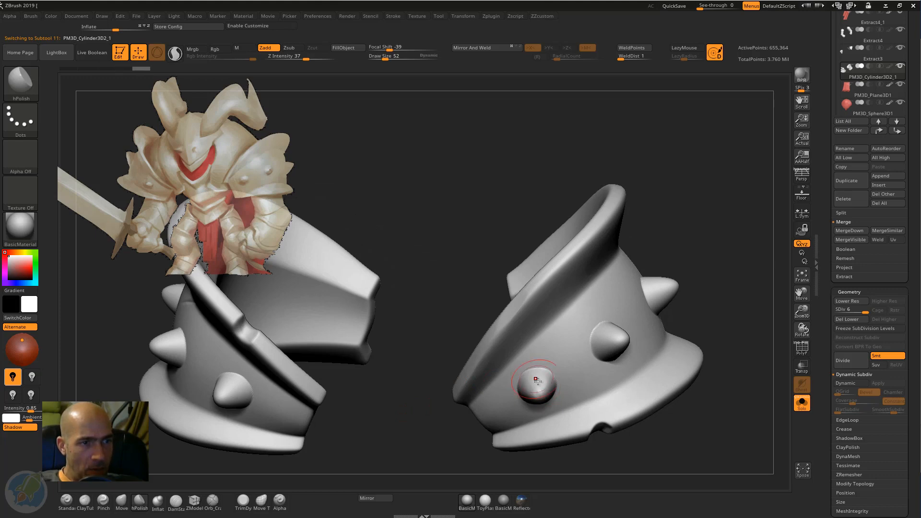
{"action": "left_click_drag", "start_coordinate": [597, 339], "coordinate": [606, 339]}
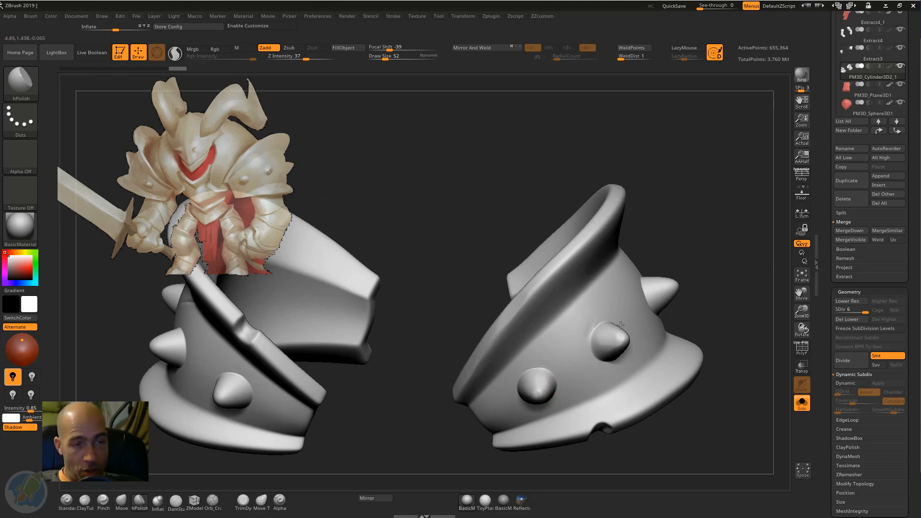
{"action": "left_click_drag", "start_coordinate": [759, 283], "coordinate": [639, 303], "text": "alt"}
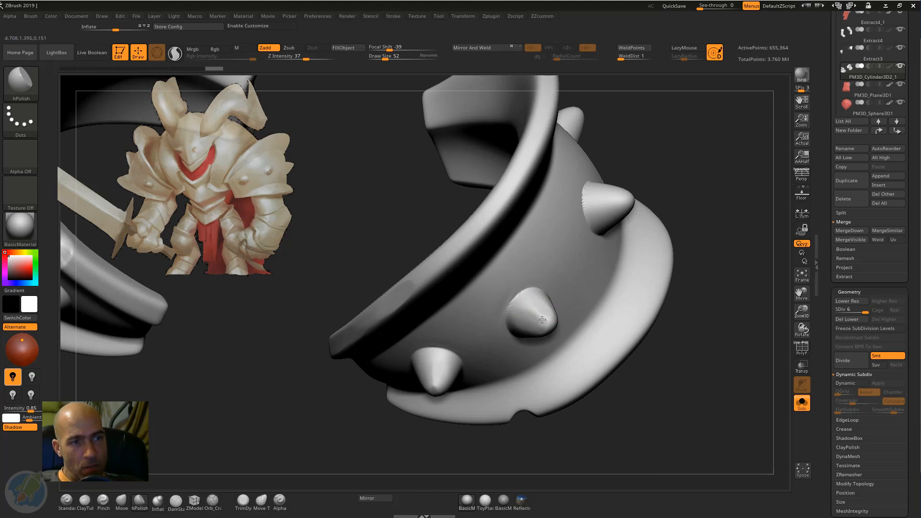
{"action": "left_click_drag", "start_coordinate": [711, 228], "coordinate": [633, 228]}
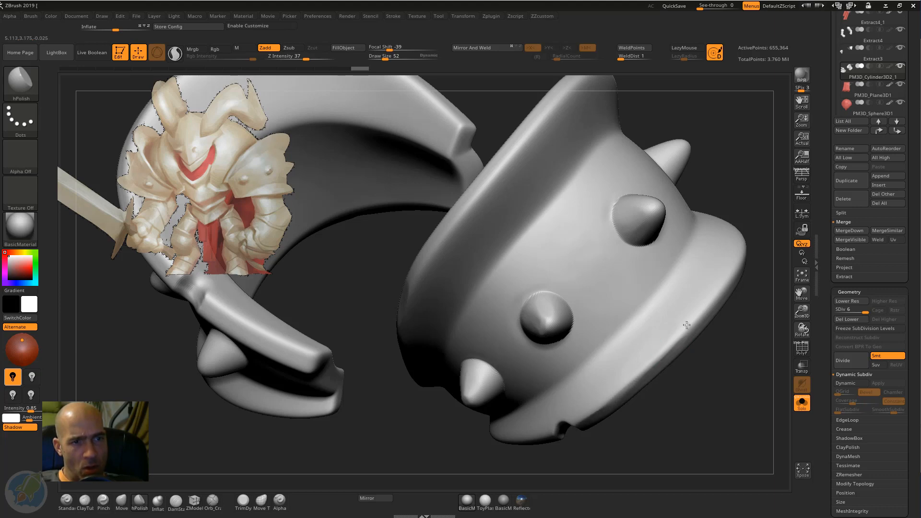
Step: Polish the lower rim's edge beside the notch and the outer edge of the upper rim
{"action": "mouse_move", "coordinate": [673, 409]}
{"action": "left_mouse_down"}
{"action": "mouse_move", "coordinate": [680, 421]}
{"action": "mouse_move", "coordinate": [596, 349]}
{"action": "left_mouse_up"}
{"action": "left_click_drag", "start_coordinate": [537, 373], "coordinate": [512, 376]}
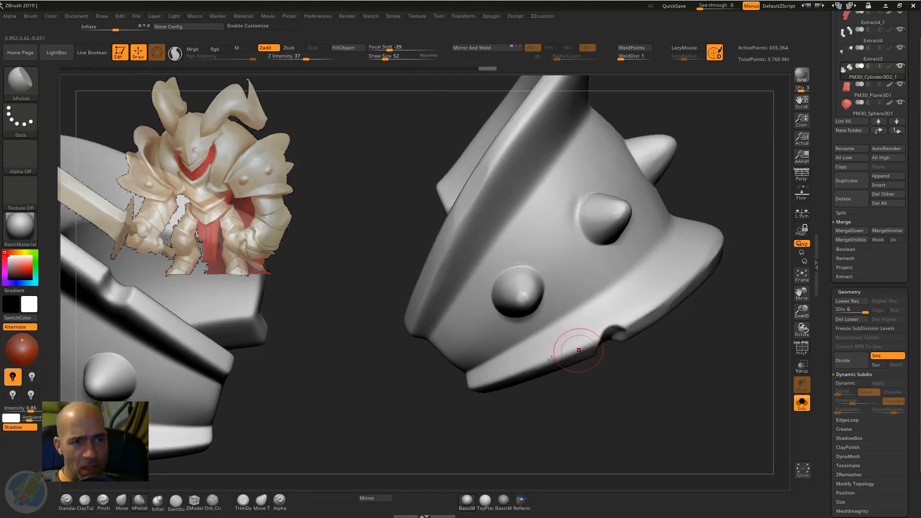
{"action": "mouse_move", "coordinate": [577, 352]}
{"action": "left_mouse_down"}
{"action": "mouse_move", "coordinate": [502, 369]}
{"action": "mouse_move", "coordinate": [464, 338]}
{"action": "left_mouse_up"}
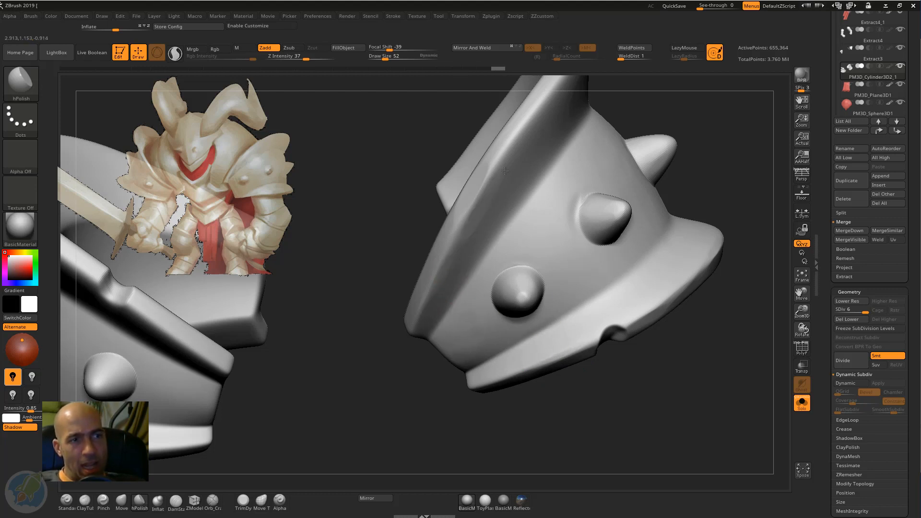
{"action": "left_click_drag", "start_coordinate": [446, 286], "coordinate": [462, 207]}
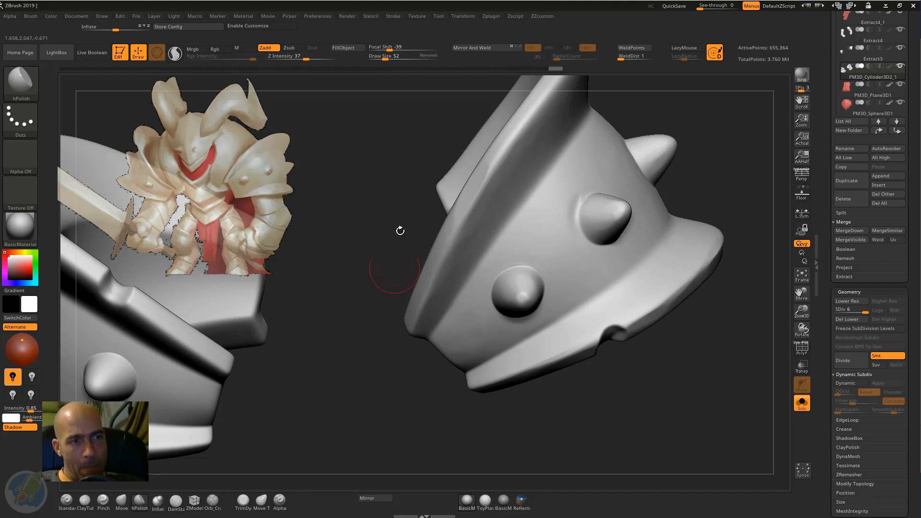
{"action": "left_click_drag", "start_coordinate": [400, 231], "coordinate": [499, 207]}
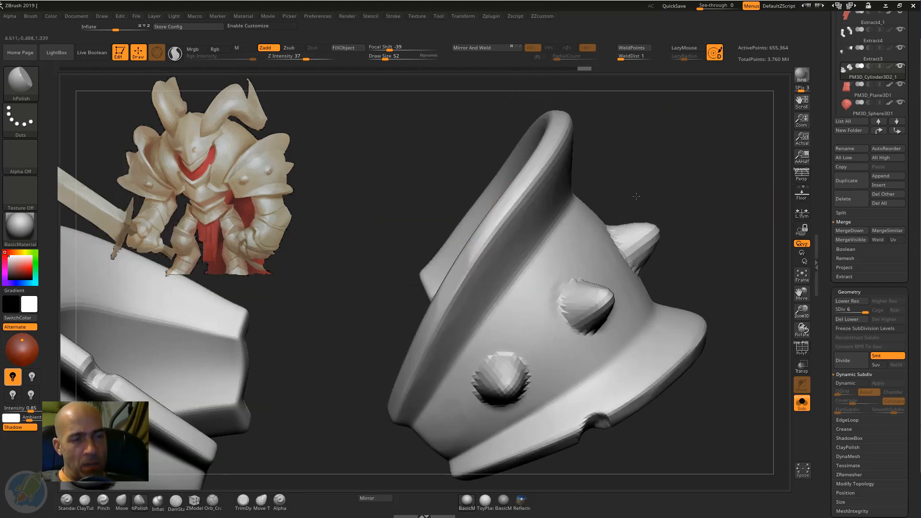
Step: Polish the bevel along the shoulder armor's flared upper rim, working around it from several sides
{"action": "mouse_move", "coordinate": [633, 195]}
{"action": "left_mouse_down", "text": "alt"}
{"action": "mouse_move", "coordinate": [625, 211]}
{"action": "mouse_move", "coordinate": [676, 192]}
{"action": "left_mouse_up", "text": "alt"}
{"action": "left_click_drag", "start_coordinate": [520, 259], "coordinate": [548, 251]}
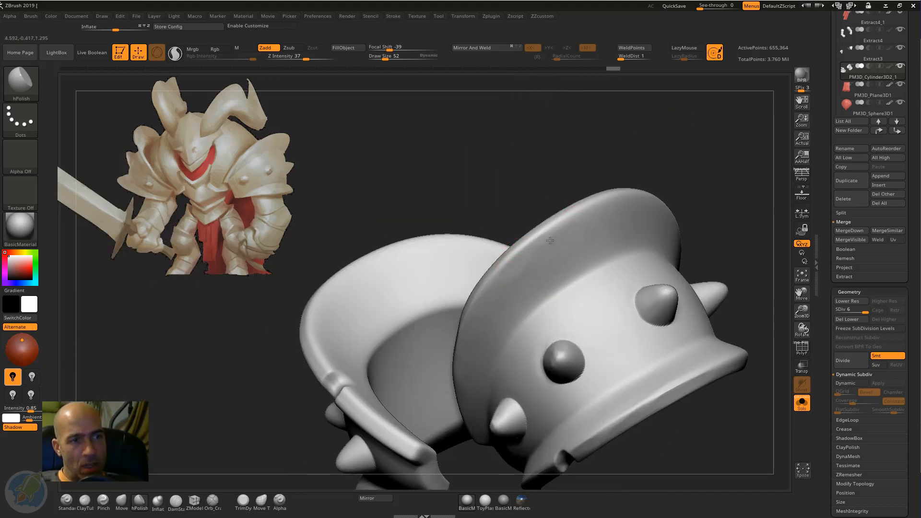
{"action": "left_click_drag", "start_coordinate": [624, 212], "coordinate": [612, 208]}
{"action": "left_click_drag", "start_coordinate": [680, 168], "coordinate": [672, 108]}
{"action": "left_click_drag", "start_coordinate": [587, 206], "coordinate": [572, 213]}
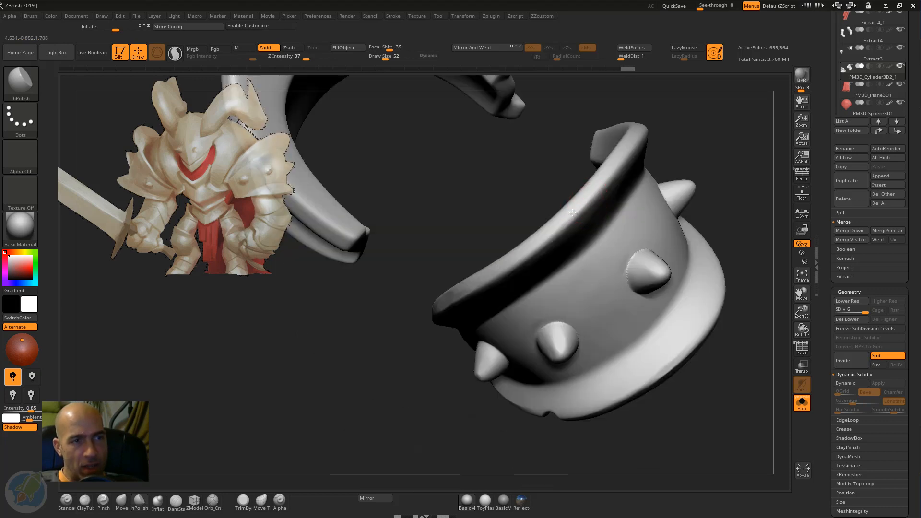
{"action": "left_click_drag", "start_coordinate": [605, 178], "coordinate": [614, 170]}
{"action": "left_click_drag", "start_coordinate": [700, 159], "coordinate": [628, 177]}
{"action": "left_click_drag", "start_coordinate": [620, 231], "coordinate": [623, 225]}
{"action": "left_click_drag", "start_coordinate": [547, 292], "coordinate": [570, 270]}
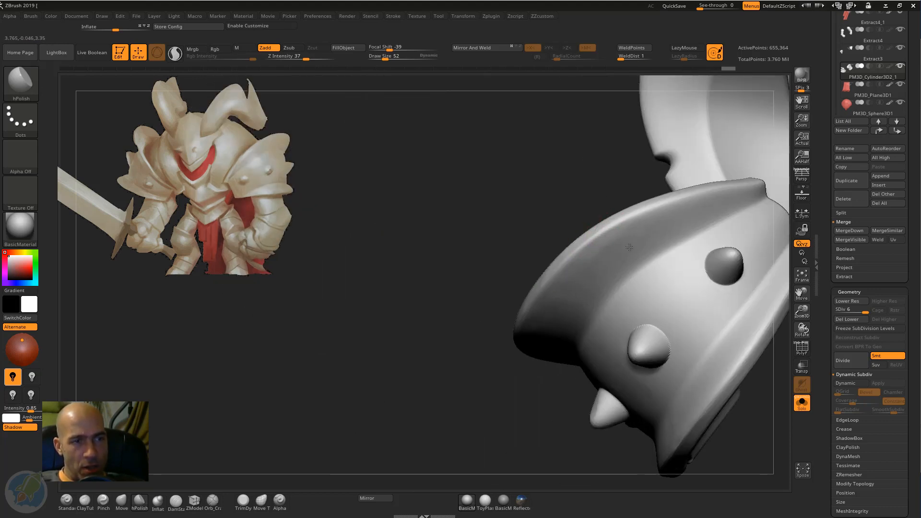
Step: Flatten further facets onto the sides of the middle spikes from several directions with hPolish
{"action": "left_click_drag", "start_coordinate": [666, 283], "coordinate": [705, 319]}
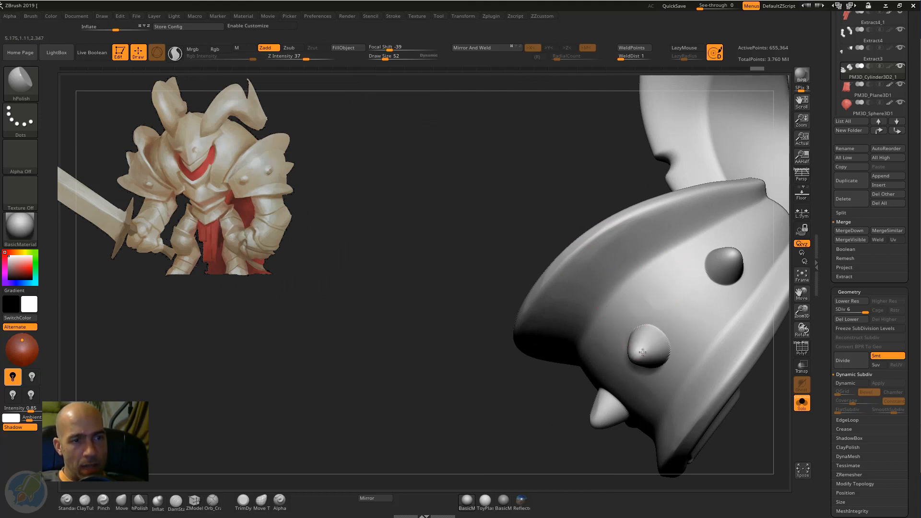
{"action": "left_click_drag", "start_coordinate": [642, 352], "coordinate": [650, 350]}
{"action": "left_click_drag", "start_coordinate": [561, 398], "coordinate": [508, 417]}
{"action": "left_click_drag", "start_coordinate": [643, 352], "coordinate": [646, 342]}
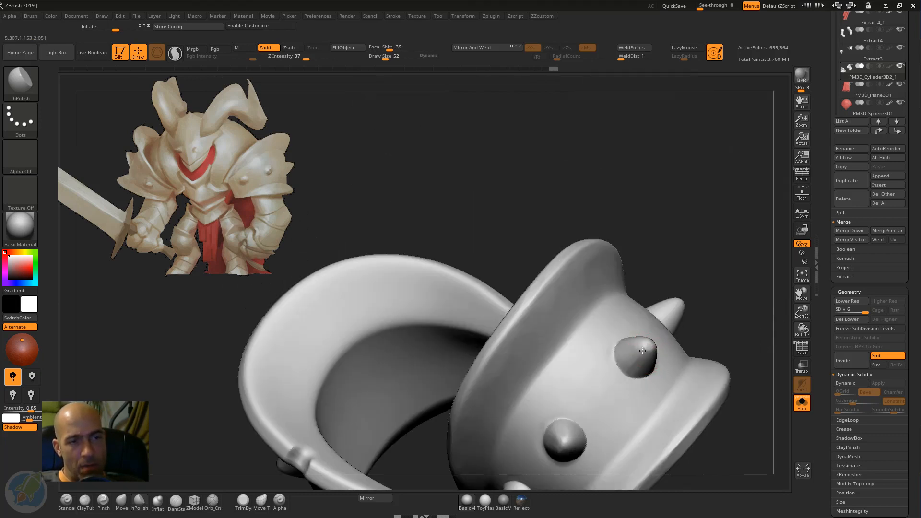
{"action": "left_click_drag", "start_coordinate": [741, 266], "coordinate": [681, 307]}
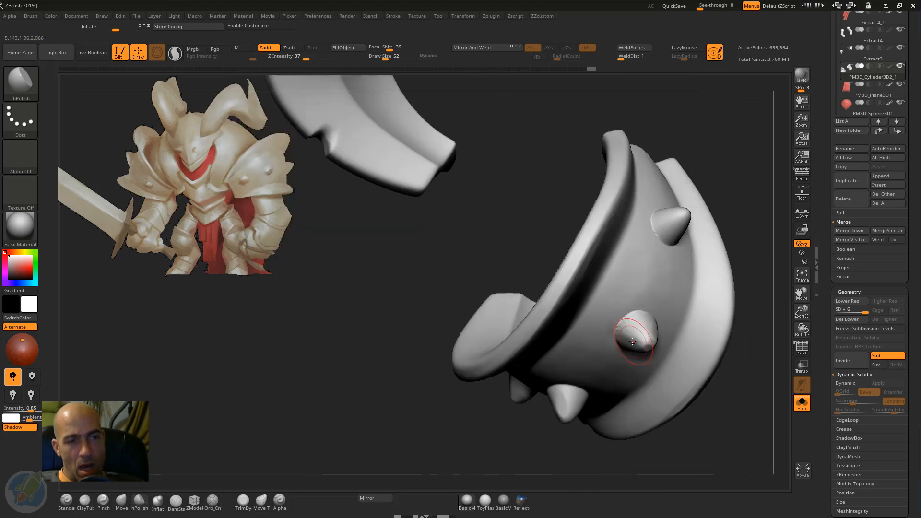
{"action": "mouse_move", "coordinate": [772, 194]}
{"action": "left_mouse_down"}
{"action": "mouse_move", "coordinate": [623, 294]}
{"action": "mouse_move", "coordinate": [627, 284]}
{"action": "left_mouse_up"}
Step: Polish planes into the flared lower rim and the plate surface on the shoulder armor's outer side
{"action": "left_click_drag", "start_coordinate": [633, 225], "coordinate": [646, 268]}
{"action": "mouse_move", "coordinate": [654, 288]}
{"action": "left_mouse_down"}
{"action": "mouse_move", "coordinate": [677, 305]}
{"action": "mouse_move", "coordinate": [688, 335]}
{"action": "mouse_move", "coordinate": [677, 393]}
{"action": "left_mouse_up"}
{"action": "left_click_drag", "start_coordinate": [692, 327], "coordinate": [655, 251]}
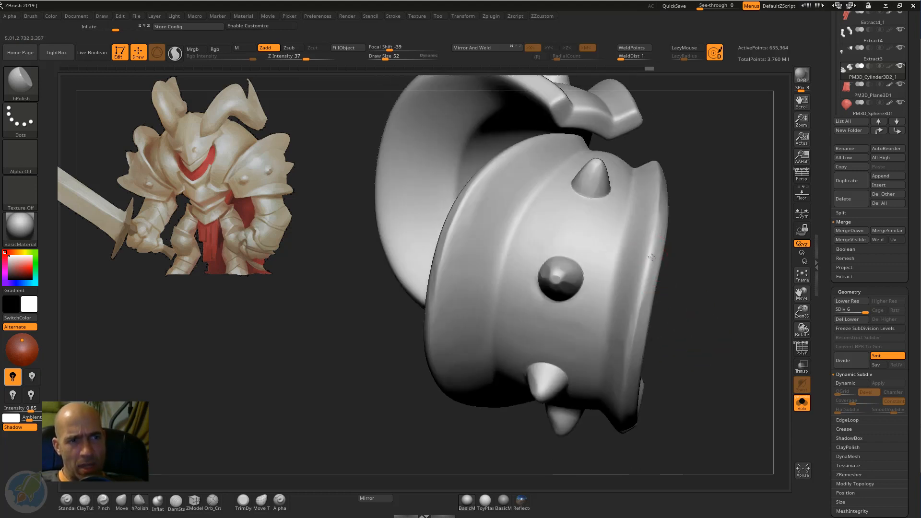
{"action": "left_click_drag", "start_coordinate": [649, 386], "coordinate": [623, 339]}
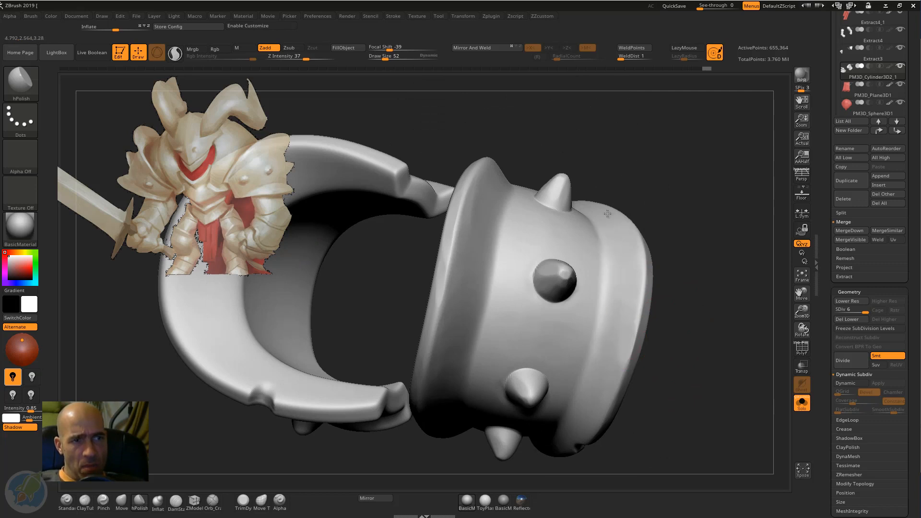
{"action": "left_click_drag", "start_coordinate": [607, 213], "coordinate": [615, 264]}
{"action": "left_click_drag", "start_coordinate": [660, 286], "coordinate": [654, 291], "text": "alt"}
Step: Switch to Pinch and tighten the creases where the upper and lower rims meet the spiked plate
{"action": "key", "text": "b"}
{"action": "key", "text": "p"}
{"action": "key", "text": "i"}
{"action": "mouse_move", "coordinate": [594, 269]}
{"action": "left_mouse_down"}
{"action": "mouse_move", "coordinate": [601, 280]}
{"action": "mouse_move", "coordinate": [596, 251]}
{"action": "mouse_move", "coordinate": [591, 316]}
{"action": "left_mouse_up"}
{"action": "left_click_drag", "start_coordinate": [682, 346], "coordinate": [664, 325]}
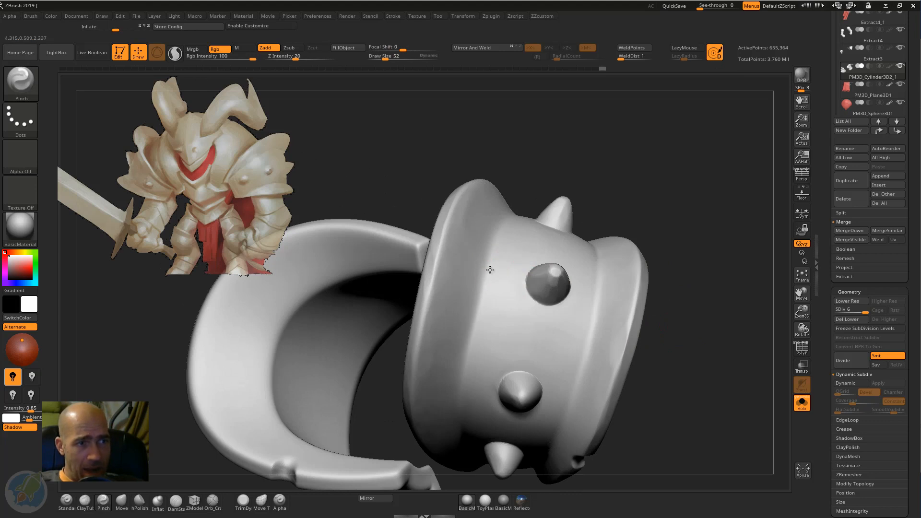
{"action": "left_click_drag", "start_coordinate": [479, 376], "coordinate": [473, 397]}
{"action": "mouse_move", "coordinate": [659, 153]}
{"action": "left_mouse_down"}
{"action": "mouse_move", "coordinate": [670, 125]}
{"action": "mouse_move", "coordinate": [633, 171]}
{"action": "mouse_move", "coordinate": [552, 194]}
{"action": "left_mouse_up"}
Step: Switch to ClayTubes, cut a small notch across the upper rim's edge and smooth it
{"action": "key", "text": "b"}
{"action": "key", "text": "c"}
{"action": "key", "text": "t"}
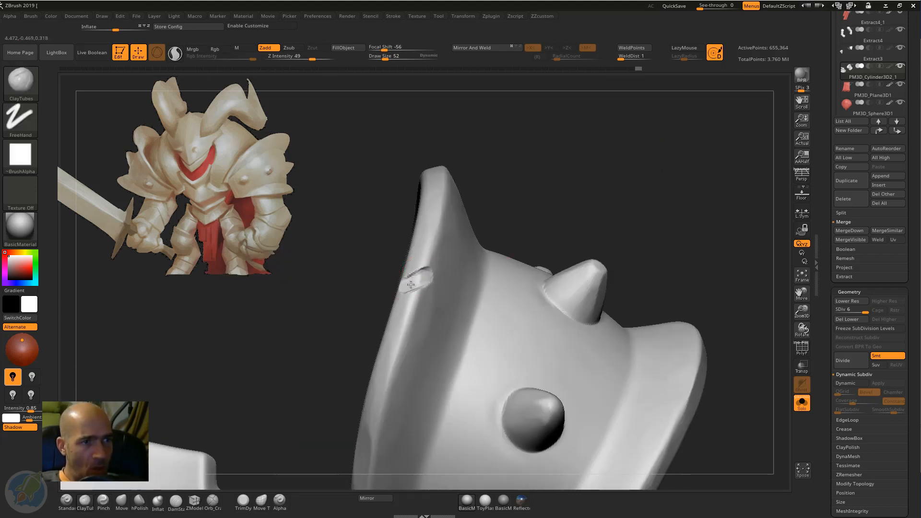
{"action": "left_click_drag", "start_coordinate": [411, 280], "coordinate": [426, 269]}
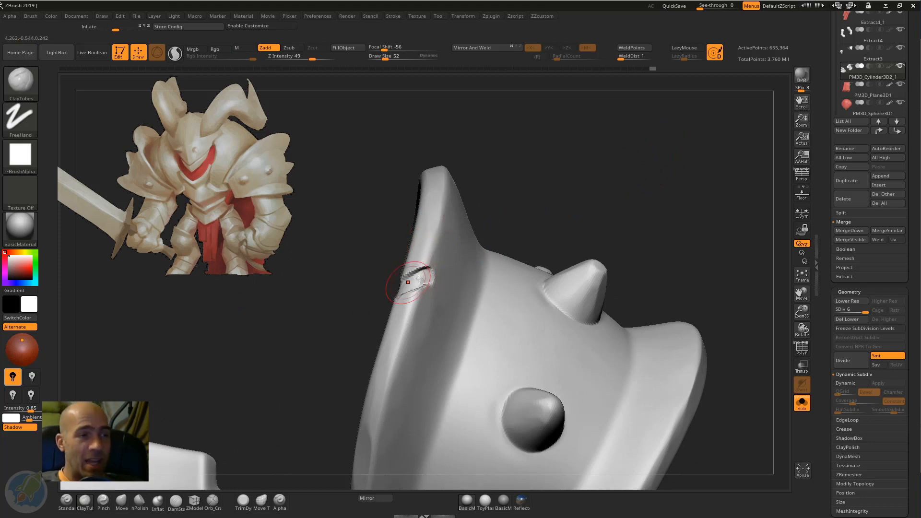
{"action": "left_click_drag", "start_coordinate": [429, 277], "coordinate": [434, 274], "text": "shift"}
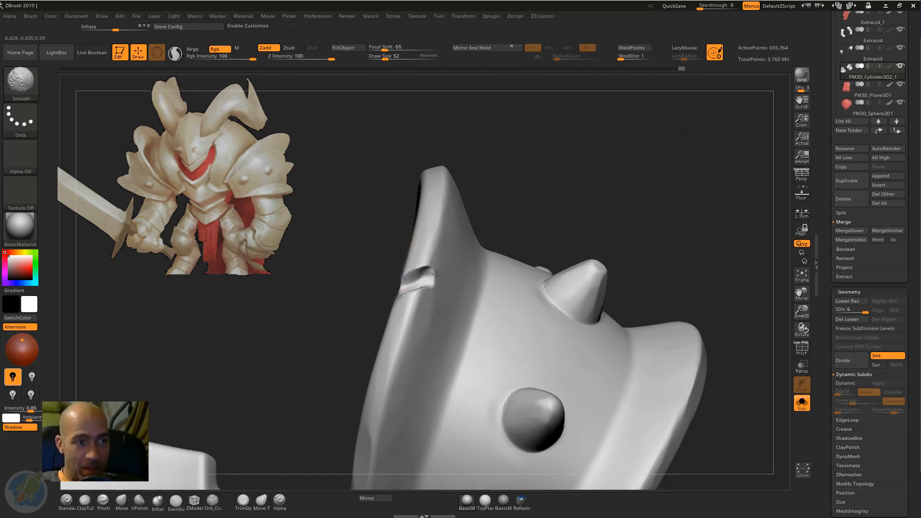
{"action": "mouse_move", "coordinate": [346, 314]}
{"action": "left_mouse_down"}
{"action": "mouse_move", "coordinate": [422, 282]}
{"action": "mouse_move", "coordinate": [422, 272]}
{"action": "left_mouse_up"}
{"action": "left_click_drag", "start_coordinate": [360, 157], "coordinate": [430, 152], "text": "alt"}
Step: Carve a shallow scratch below the opposite shoulder piece's upper rim and chip the tip of one spike
{"action": "mouse_move", "coordinate": [538, 151]}
{"action": "left_mouse_down"}
{"action": "mouse_move", "coordinate": [582, 167]}
{"action": "mouse_move", "coordinate": [606, 195]}
{"action": "mouse_move", "coordinate": [614, 216]}
{"action": "mouse_move", "coordinate": [592, 244]}
{"action": "mouse_move", "coordinate": [628, 205]}
{"action": "mouse_move", "coordinate": [633, 226]}
{"action": "mouse_move", "coordinate": [662, 211]}
{"action": "mouse_move", "coordinate": [648, 254]}
{"action": "left_mouse_up"}
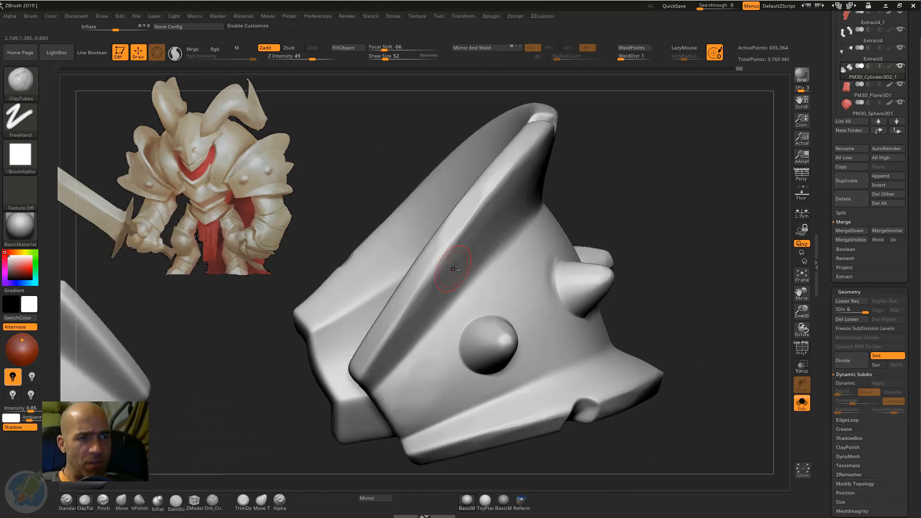
{"action": "mouse_move", "coordinate": [436, 273]}
{"action": "left_mouse_down"}
{"action": "mouse_move", "coordinate": [449, 250]}
{"action": "mouse_move", "coordinate": [439, 269]}
{"action": "mouse_move", "coordinate": [440, 261]}
{"action": "left_mouse_up"}
{"action": "left_click_drag", "start_coordinate": [658, 197], "coordinate": [619, 203], "text": "alt"}
{"action": "mouse_move", "coordinate": [618, 203]}
{"action": "left_mouse_down"}
{"action": "mouse_move", "coordinate": [520, 293]}
{"action": "mouse_move", "coordinate": [647, 271]}
{"action": "left_mouse_up"}
{"action": "left_click_drag", "start_coordinate": [526, 427], "coordinate": [533, 456], "text": "alt"}
{"action": "left_click_drag", "start_coordinate": [629, 320], "coordinate": [628, 320]}
{"action": "left_click_drag", "start_coordinate": [421, 409], "coordinate": [719, 345], "text": "alt"}
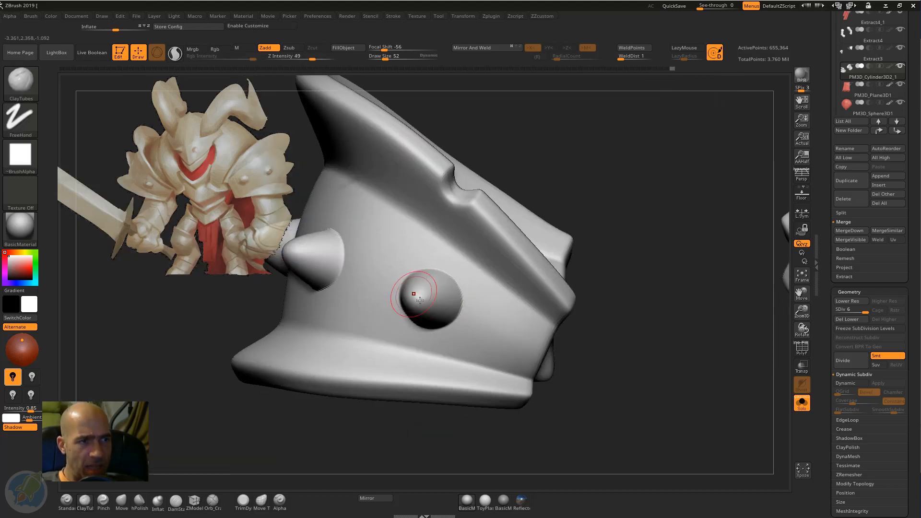
{"action": "mouse_move", "coordinate": [193, 375]}
{"action": "left_mouse_down"}
{"action": "mouse_move", "coordinate": [205, 411]}
{"action": "mouse_move", "coordinate": [242, 413]}
{"action": "left_mouse_up"}
Step: Switch to hPolish and flatten the spike below the scratch into a broken-off, flat-topped stub
{"action": "key", "text": "b"}
{"action": "key", "text": "h"}
{"action": "key", "text": "p"}
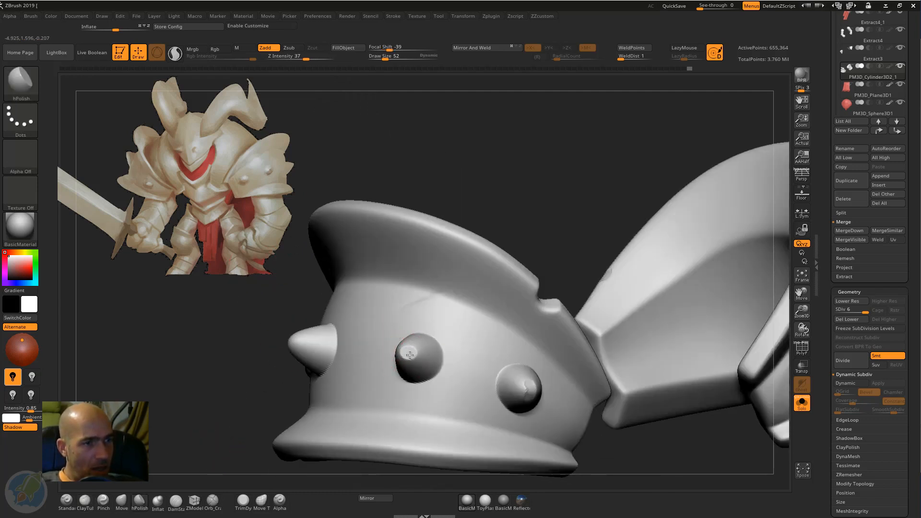
{"action": "left_click_drag", "start_coordinate": [410, 349], "coordinate": [405, 360]}
{"action": "left_click_drag", "start_coordinate": [540, 206], "coordinate": [542, 240], "text": "alt"}
{"action": "mouse_move", "coordinate": [428, 338]}
{"action": "left_mouse_down"}
{"action": "mouse_move", "coordinate": [423, 345]}
{"action": "mouse_move", "coordinate": [412, 335]}
{"action": "mouse_move", "coordinate": [422, 345]}
{"action": "mouse_move", "coordinate": [424, 336]}
{"action": "mouse_move", "coordinate": [425, 366]}
{"action": "left_mouse_up"}
Step: Switch to ClayTubes, cut a notch into the lower rim and press a small dent between the broken and chipped spikes
{"action": "key", "text": "b"}
{"action": "key", "text": "c"}
{"action": "key", "text": "t"}
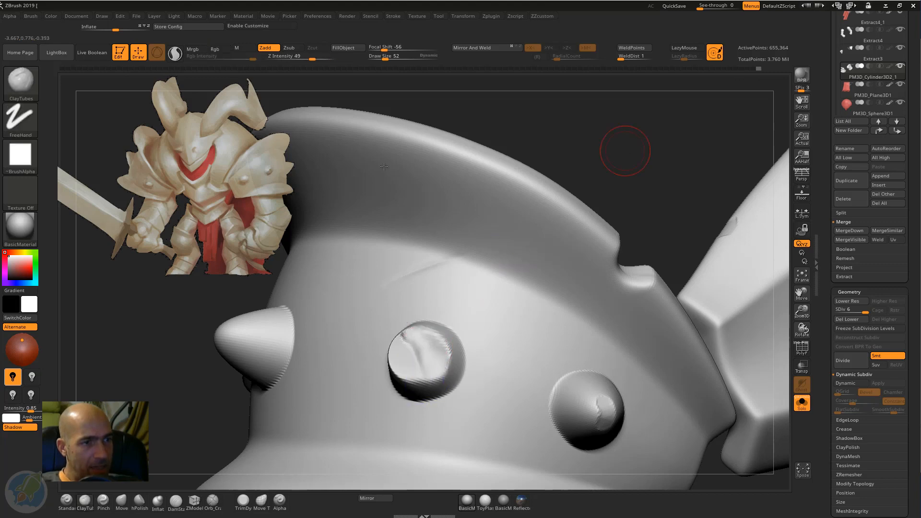
{"action": "left_click_drag", "start_coordinate": [623, 152], "coordinate": [434, 226], "text": "alt"}
{"action": "mouse_move", "coordinate": [335, 410]}
{"action": "left_mouse_down"}
{"action": "mouse_move", "coordinate": [305, 318]}
{"action": "mouse_move", "coordinate": [319, 422]}
{"action": "mouse_move", "coordinate": [353, 391]}
{"action": "mouse_move", "coordinate": [304, 405]}
{"action": "mouse_move", "coordinate": [295, 391]}
{"action": "mouse_move", "coordinate": [354, 390]}
{"action": "left_mouse_up"}
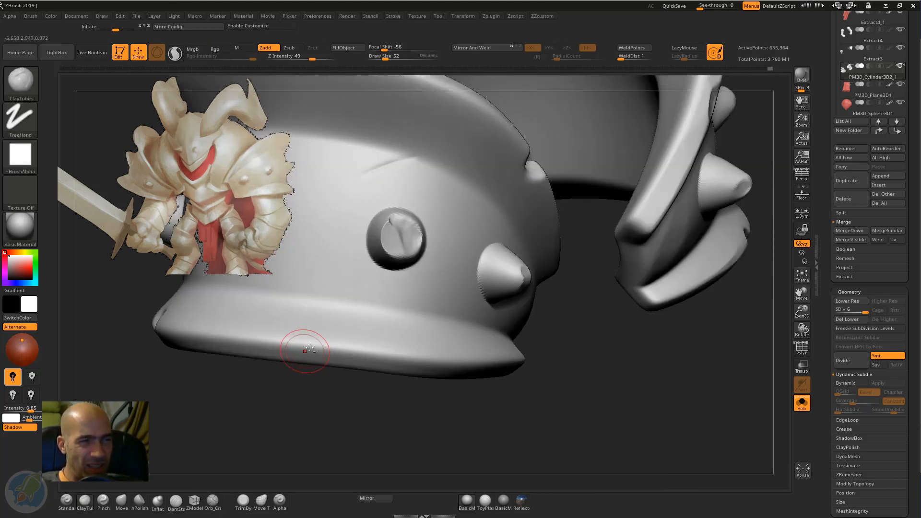
{"action": "mouse_move", "coordinate": [308, 353]}
{"action": "left_mouse_down"}
{"action": "mouse_move", "coordinate": [316, 340]}
{"action": "mouse_move", "coordinate": [311, 352]}
{"action": "left_mouse_up"}
{"action": "left_click_drag", "start_coordinate": [339, 418], "coordinate": [302, 407], "text": "alt"}
{"action": "mouse_move", "coordinate": [302, 408]}
{"action": "left_mouse_down"}
{"action": "mouse_move", "coordinate": [298, 428]}
{"action": "mouse_move", "coordinate": [421, 267]}
{"action": "mouse_move", "coordinate": [413, 283]}
{"action": "left_mouse_up"}
{"action": "mouse_move", "coordinate": [537, 369]}
{"action": "left_mouse_down", "text": "alt"}
{"action": "mouse_move", "coordinate": [549, 335]}
{"action": "mouse_move", "coordinate": [548, 356]}
{"action": "mouse_move", "coordinate": [518, 398]}
{"action": "left_mouse_up", "text": "alt"}
{"action": "mouse_move", "coordinate": [596, 334]}
{"action": "left_mouse_down"}
{"action": "mouse_move", "coordinate": [600, 345]}
{"action": "mouse_move", "coordinate": [571, 350]}
{"action": "mouse_move", "coordinate": [570, 374]}
{"action": "mouse_move", "coordinate": [509, 379]}
{"action": "left_mouse_up"}
Step: Return to hPolish and flatten the lower rim's edge around its two notches
{"action": "key", "text": "b"}
{"action": "key", "text": "p"}
{"action": "key", "text": "i"}
{"action": "key", "text": "b"}
{"action": "key", "text": "h"}
{"action": "key", "text": "p"}
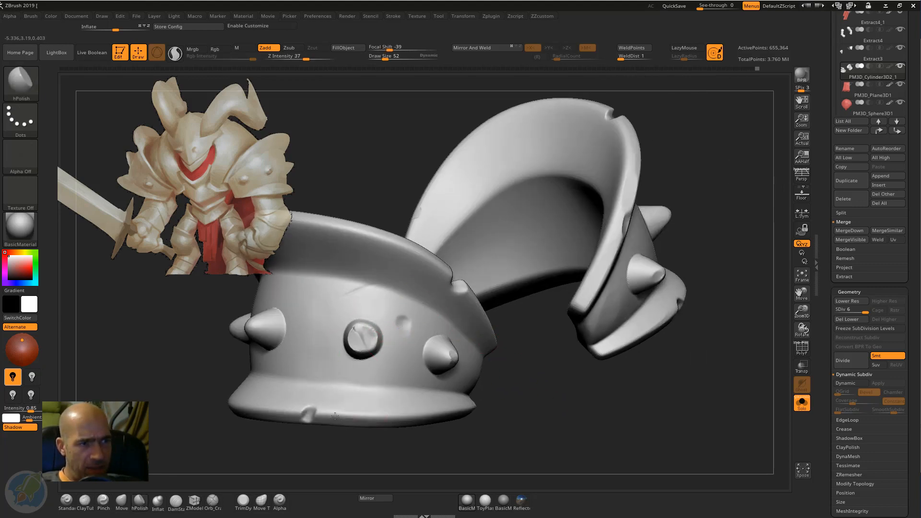
{"action": "left_click_drag", "start_coordinate": [327, 452], "coordinate": [537, 442]}
{"action": "left_click_drag", "start_coordinate": [354, 431], "coordinate": [473, 425]}
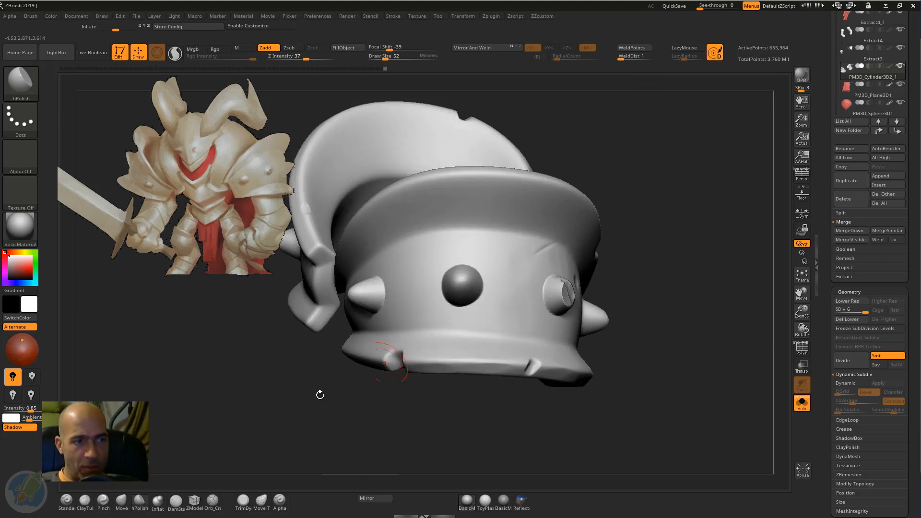
{"action": "left_click_drag", "start_coordinate": [320, 395], "coordinate": [379, 365]}
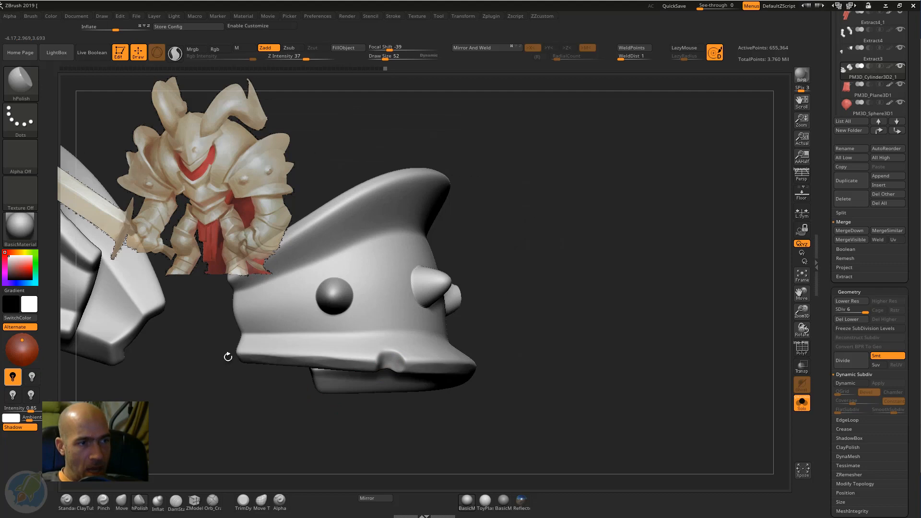
{"action": "left_click_drag", "start_coordinate": [371, 351], "coordinate": [387, 349]}
{"action": "left_click_drag", "start_coordinate": [488, 318], "coordinate": [414, 327]}
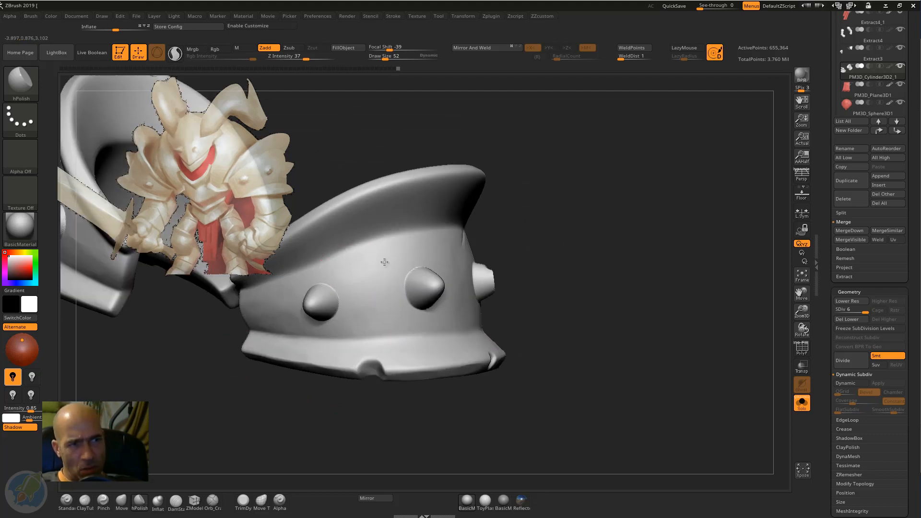
Step: Polish facets onto the intact spikes beside the broken one and the plate around them
{"action": "mouse_move", "coordinate": [414, 329]}
{"action": "left_mouse_down"}
{"action": "mouse_move", "coordinate": [406, 320]}
{"action": "mouse_move", "coordinate": [427, 280]}
{"action": "left_mouse_up"}
{"action": "left_click_drag", "start_coordinate": [554, 253], "coordinate": [489, 261]}
{"action": "left_click_drag", "start_coordinate": [432, 290], "coordinate": [448, 285]}
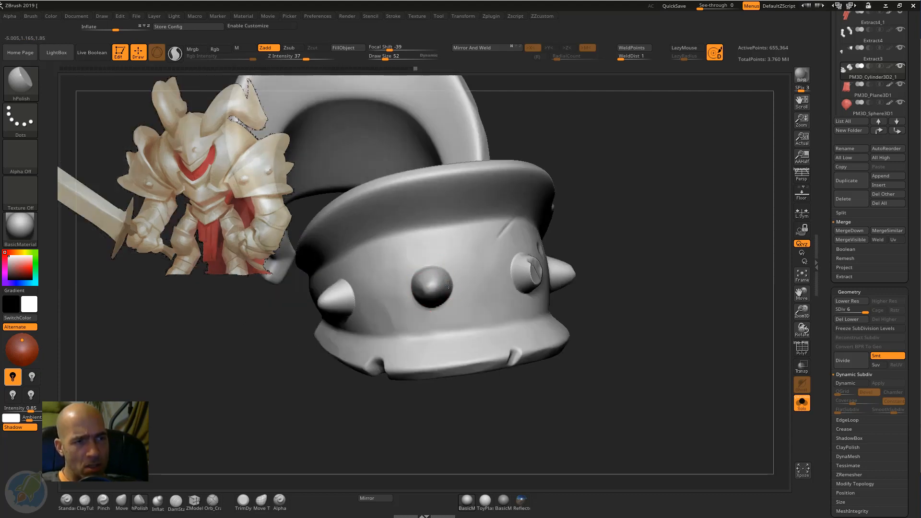
{"action": "left_click_drag", "start_coordinate": [340, 306], "coordinate": [338, 307]}
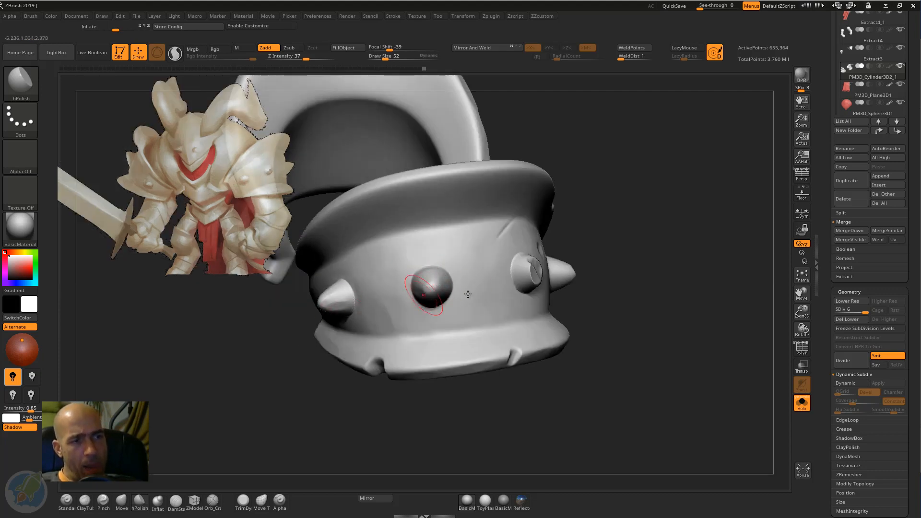
Step: Polish the upper rim's edge of the chipped-spike shoulder plate, working around its notch and toward the plate's end corner
{"action": "left_click_drag", "start_coordinate": [563, 161], "coordinate": [576, 240], "text": "alt"}
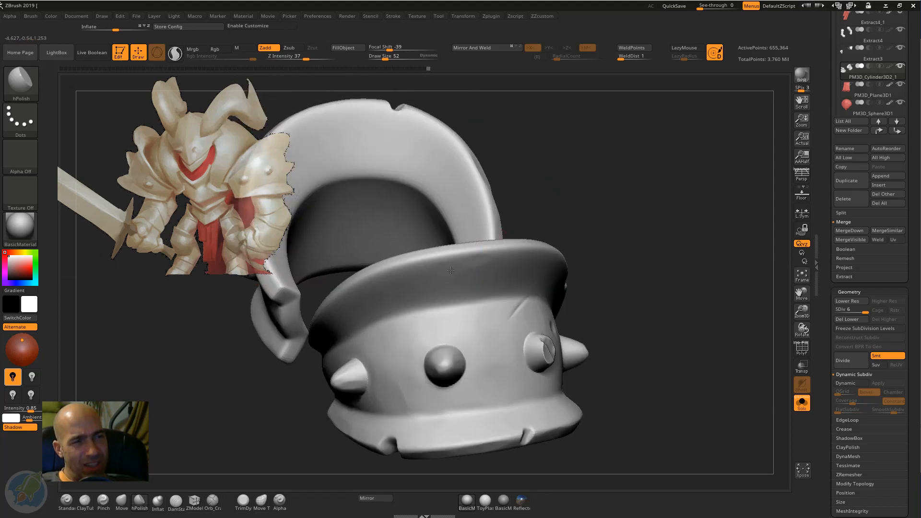
{"action": "left_click_drag", "start_coordinate": [494, 190], "coordinate": [432, 257]}
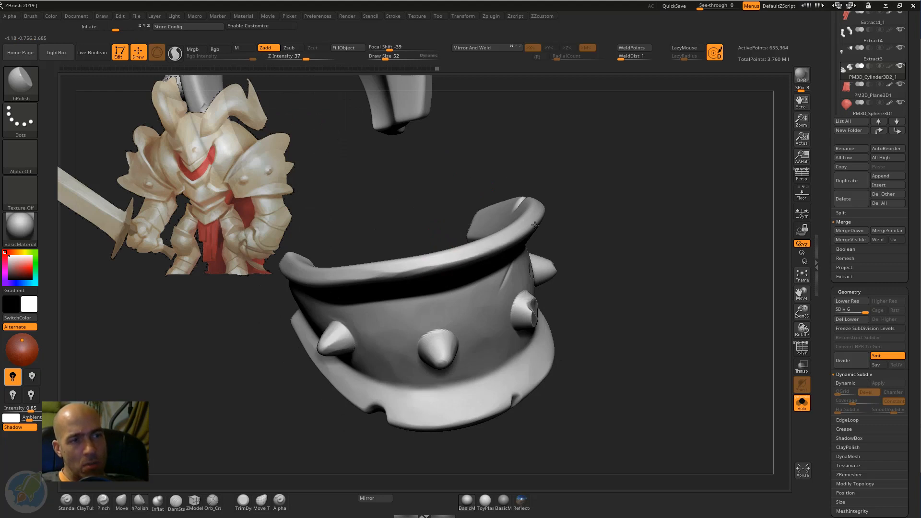
{"action": "left_click_drag", "start_coordinate": [534, 225], "coordinate": [519, 231]}
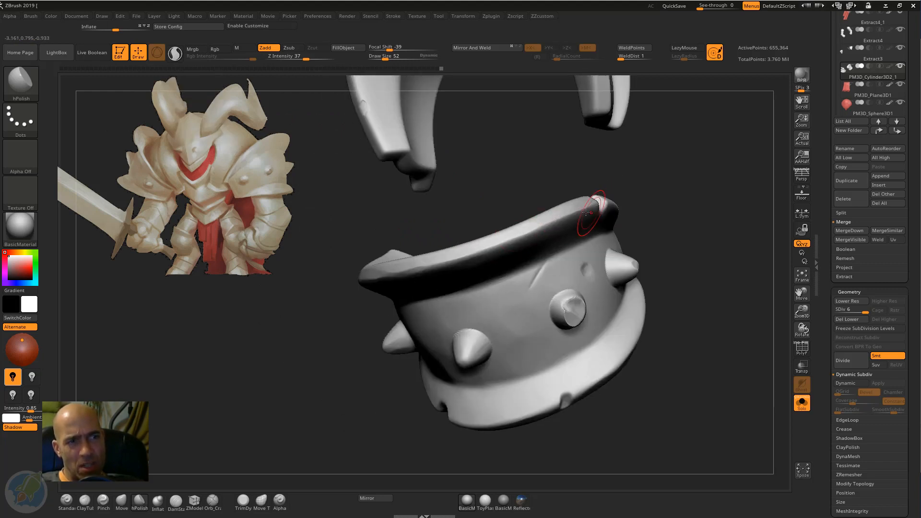
{"action": "left_click_drag", "start_coordinate": [503, 242], "coordinate": [483, 255]}
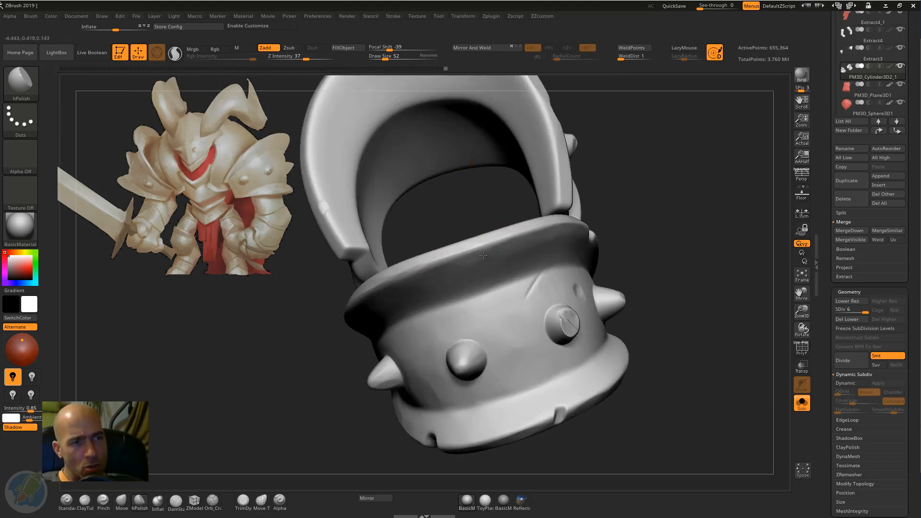
{"action": "left_click_drag", "start_coordinate": [549, 250], "coordinate": [625, 241]}
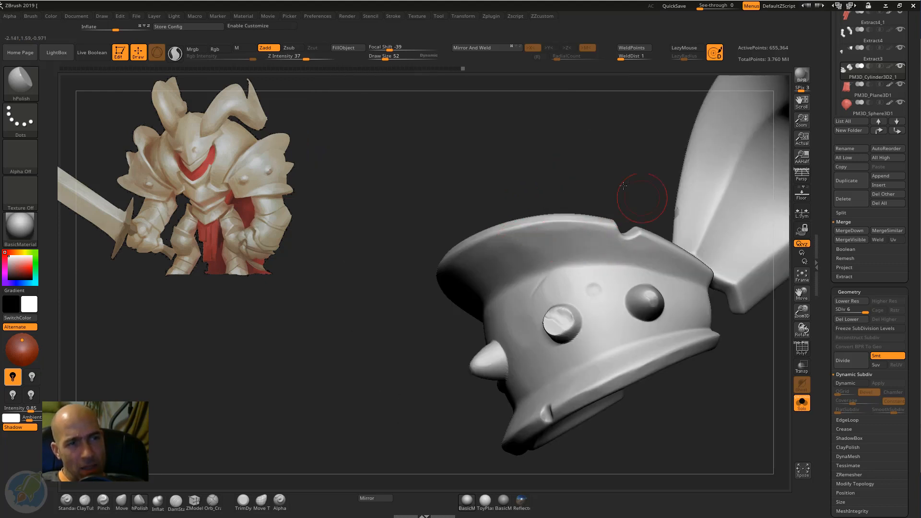
{"action": "left_click_drag", "start_coordinate": [623, 186], "coordinate": [645, 243]}
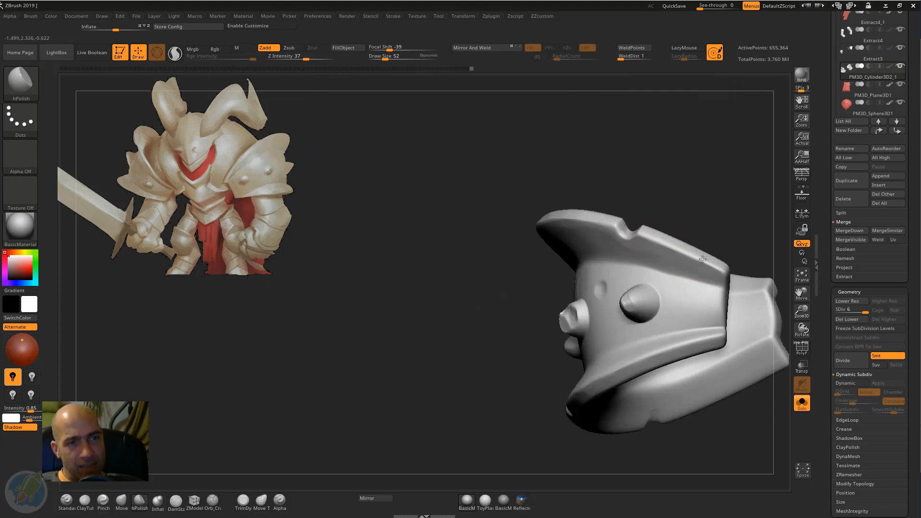
{"action": "left_click_drag", "start_coordinate": [748, 222], "coordinate": [726, 269]}
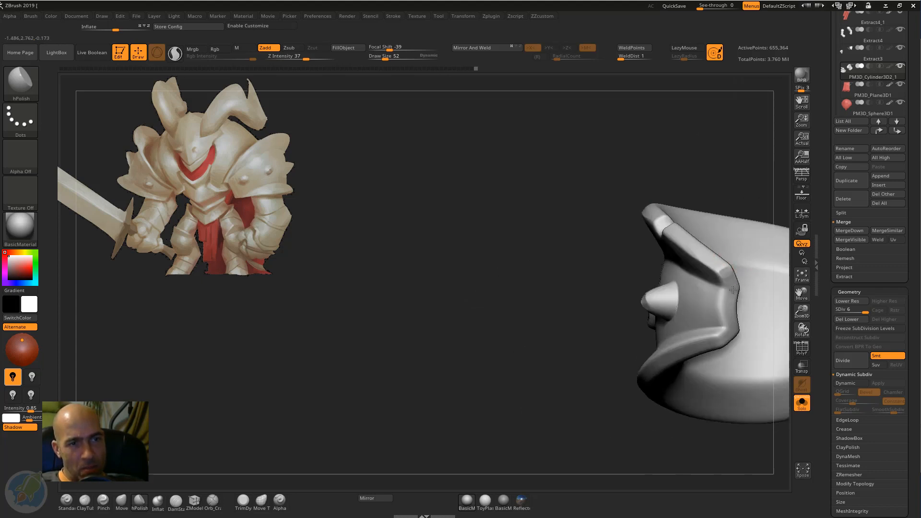
{"action": "left_click_drag", "start_coordinate": [607, 450], "coordinate": [670, 354]}
{"action": "left_click_drag", "start_coordinate": [571, 430], "coordinate": [635, 359]}
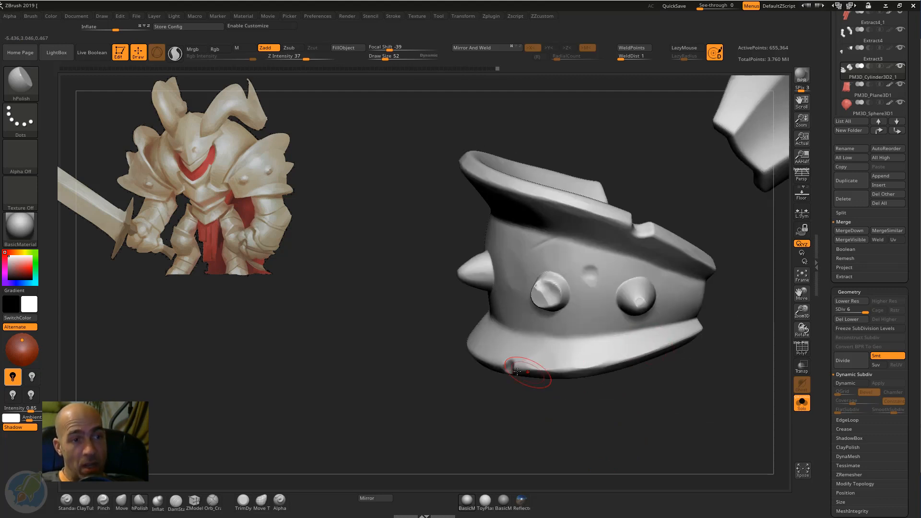
Step: Flatten the lower rim's edge and soften the sides of its larger notch with hPolish
{"action": "left_click_drag", "start_coordinate": [430, 402], "coordinate": [462, 350]}
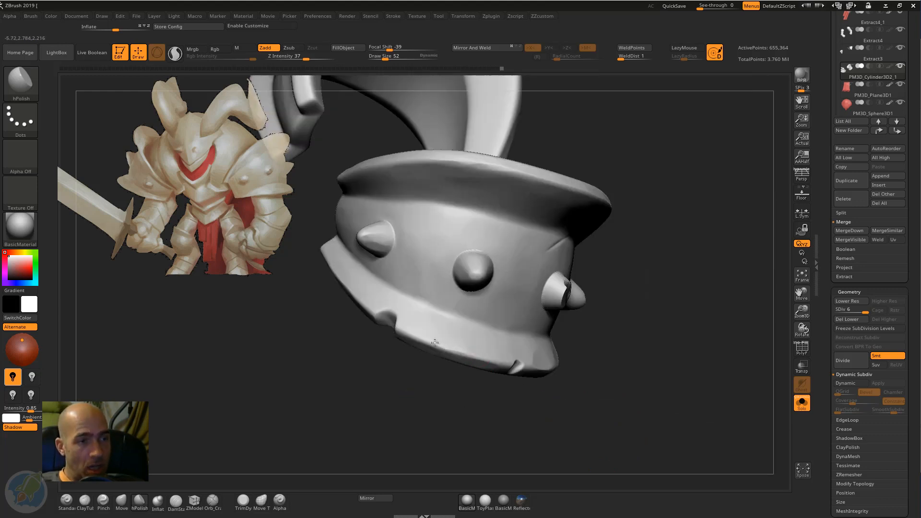
{"action": "left_click_drag", "start_coordinate": [375, 353], "coordinate": [350, 357]}
{"action": "left_click_drag", "start_coordinate": [358, 421], "coordinate": [403, 408], "text": "alt"}
{"action": "left_click_drag", "start_coordinate": [434, 345], "coordinate": [418, 337]}
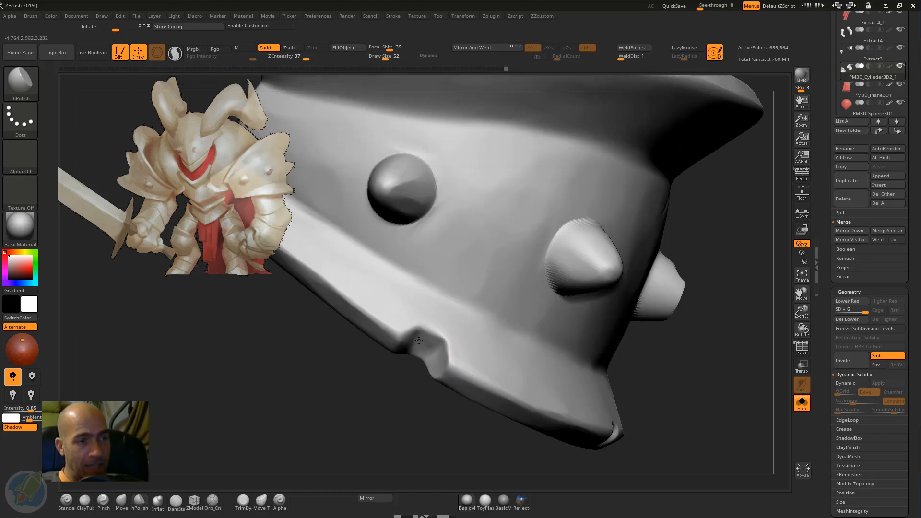
{"action": "mouse_move", "coordinate": [368, 436]}
{"action": "left_mouse_down"}
{"action": "mouse_move", "coordinate": [398, 405]}
{"action": "mouse_move", "coordinate": [415, 431]}
{"action": "left_mouse_up"}
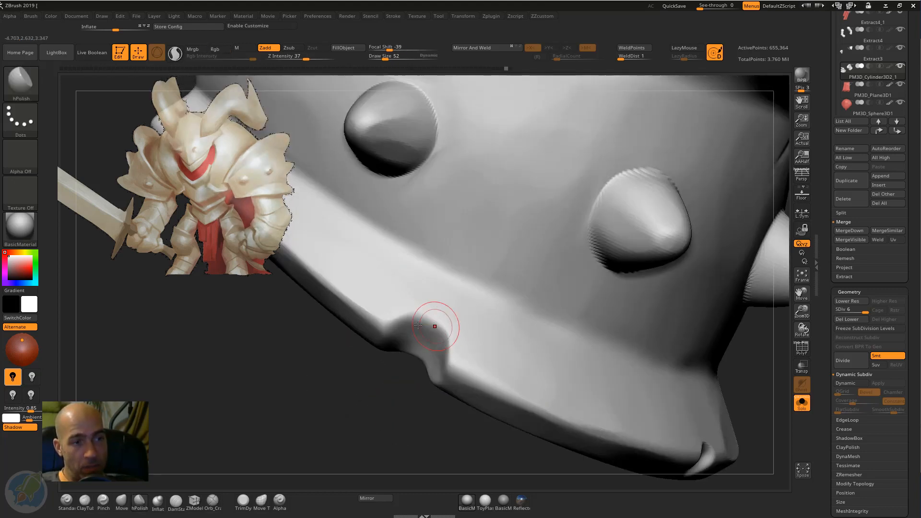
{"action": "left_click_drag", "start_coordinate": [437, 322], "coordinate": [421, 330]}
{"action": "mouse_move", "coordinate": [376, 419]}
{"action": "left_mouse_down", "text": "alt"}
{"action": "mouse_move", "coordinate": [380, 365]}
{"action": "mouse_move", "coordinate": [358, 422]}
{"action": "mouse_move", "coordinate": [384, 339]}
{"action": "left_mouse_up", "text": "alt"}
Step: Polish flat facets onto the plate's narrow end and along the adjoining upper and lower rim ends
{"action": "left_click_drag", "start_coordinate": [432, 276], "coordinate": [476, 279]}
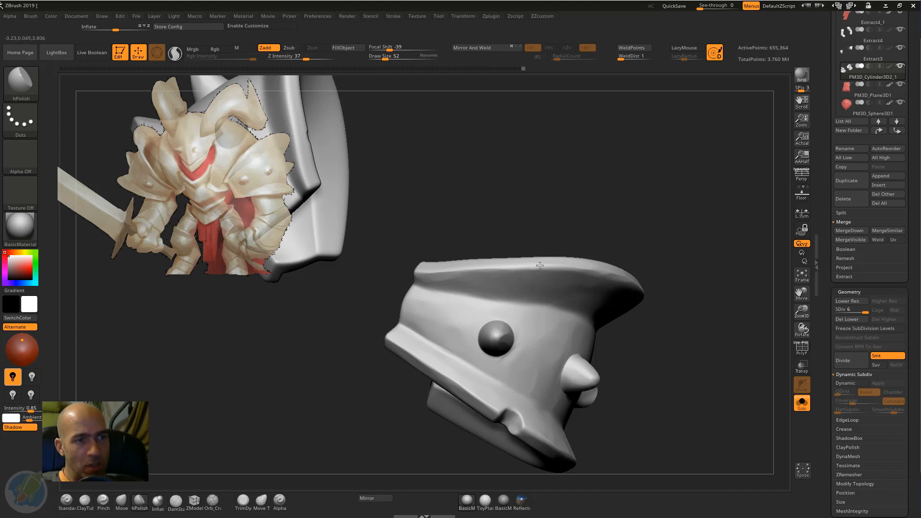
{"action": "left_click_drag", "start_coordinate": [451, 219], "coordinate": [503, 255]}
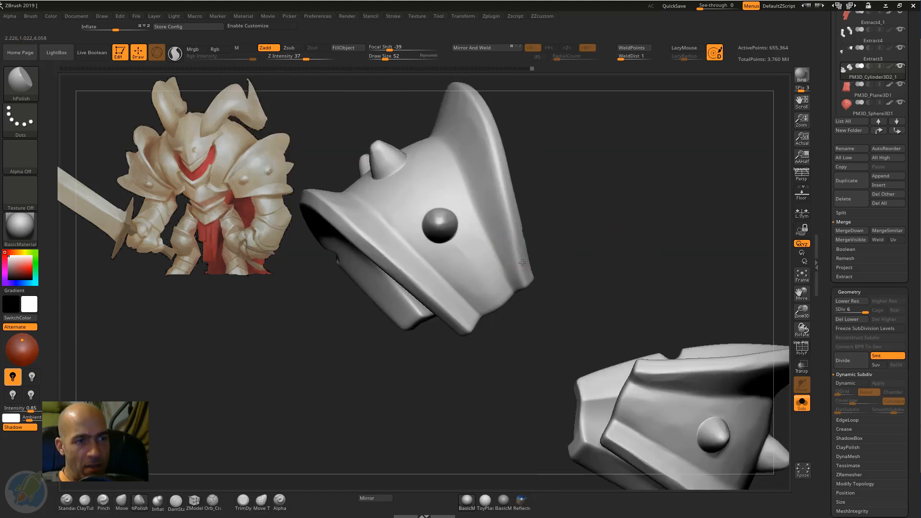
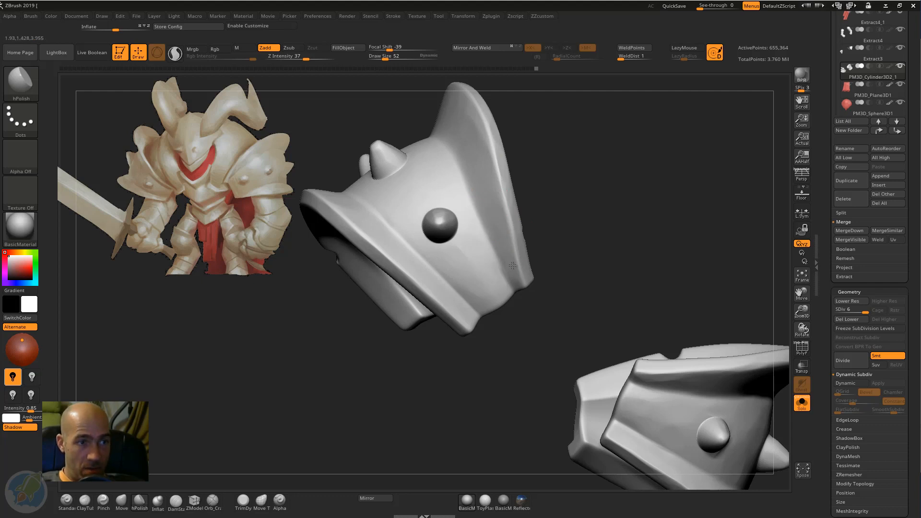
{"action": "left_click_drag", "start_coordinate": [553, 253], "coordinate": [483, 267]}
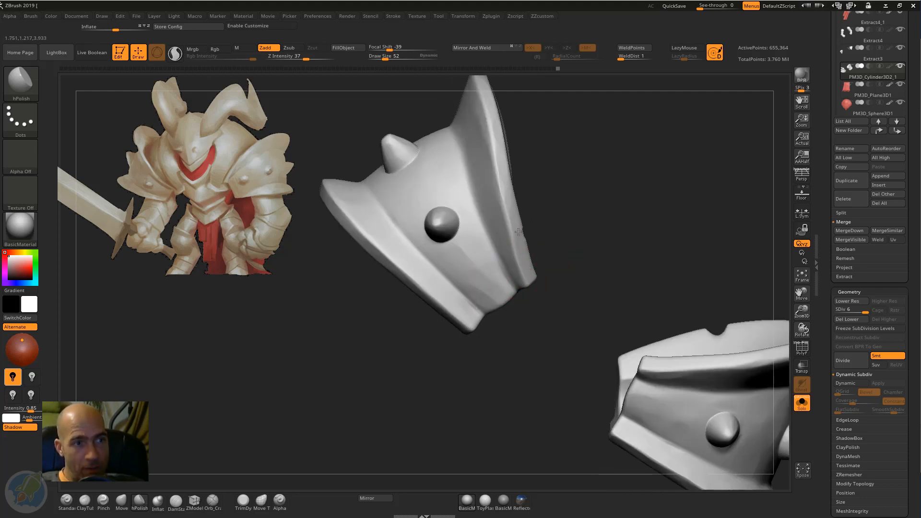
{"action": "left_click_drag", "start_coordinate": [511, 190], "coordinate": [465, 241]}
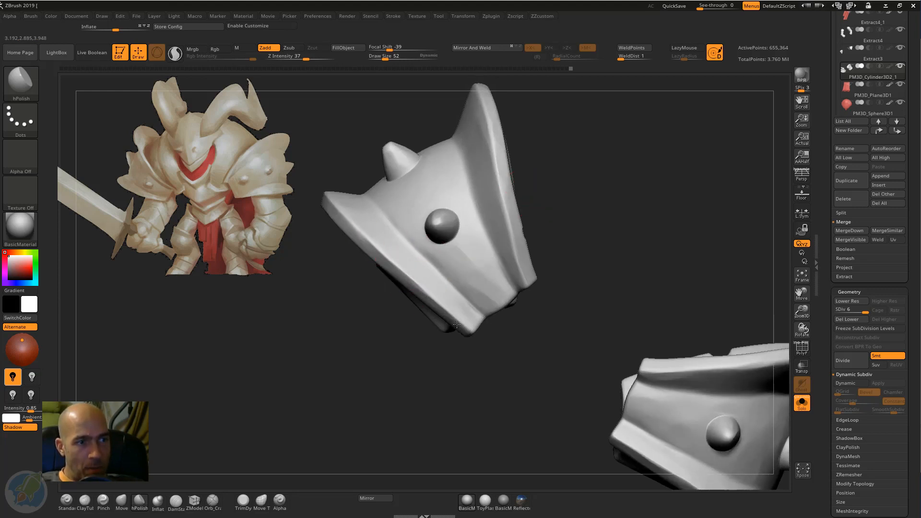
{"action": "left_click_drag", "start_coordinate": [464, 343], "coordinate": [517, 396]}
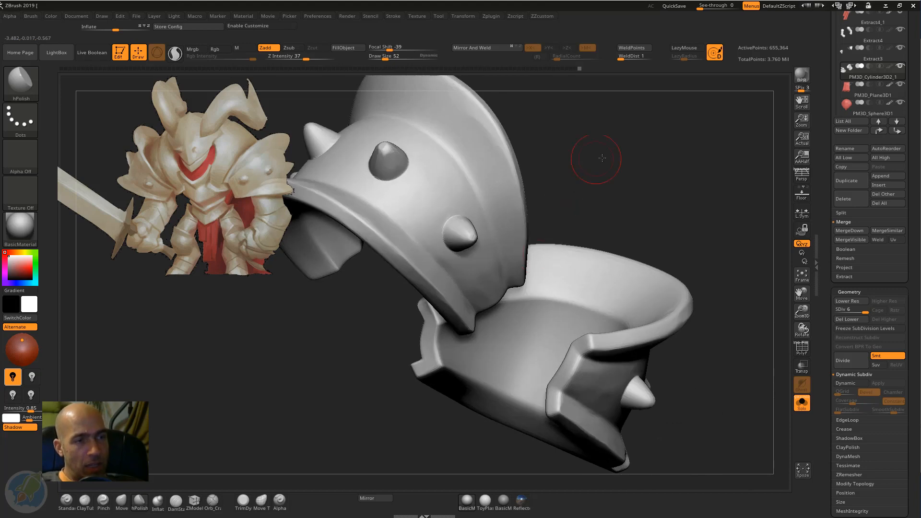
Step: Polish facets around the spikes of the other shoulder plate and flatten its lower rim beside the notch
{"action": "left_click_drag", "start_coordinate": [602, 156], "coordinate": [655, 257], "text": "alt"}
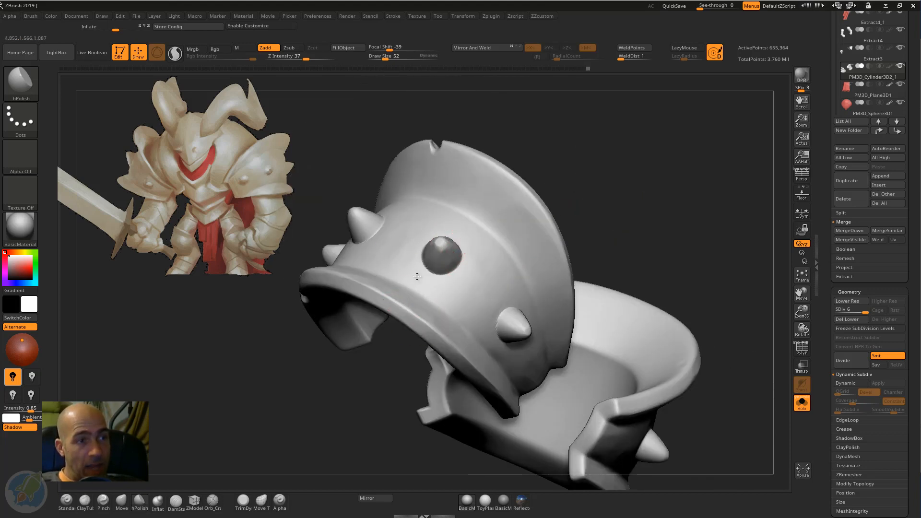
{"action": "left_click_drag", "start_coordinate": [581, 165], "coordinate": [499, 193]}
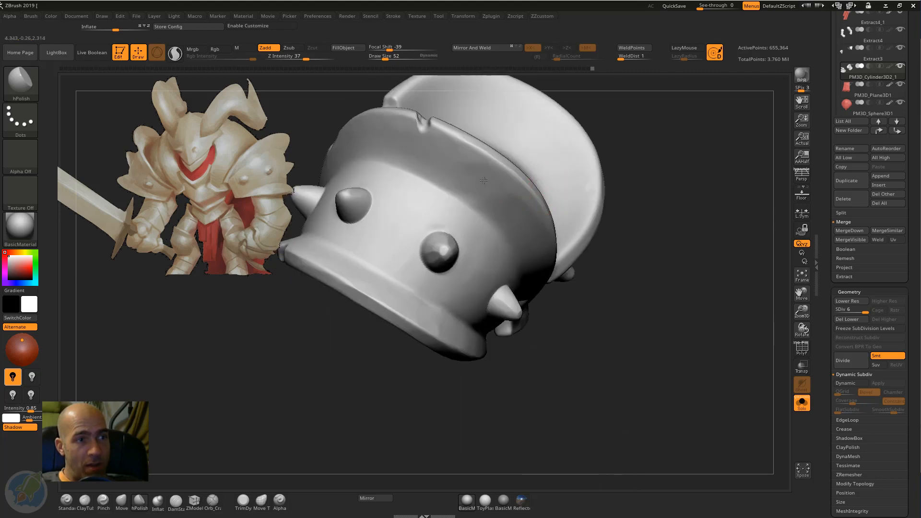
{"action": "left_click_drag", "start_coordinate": [668, 116], "coordinate": [609, 201], "text": "alt"}
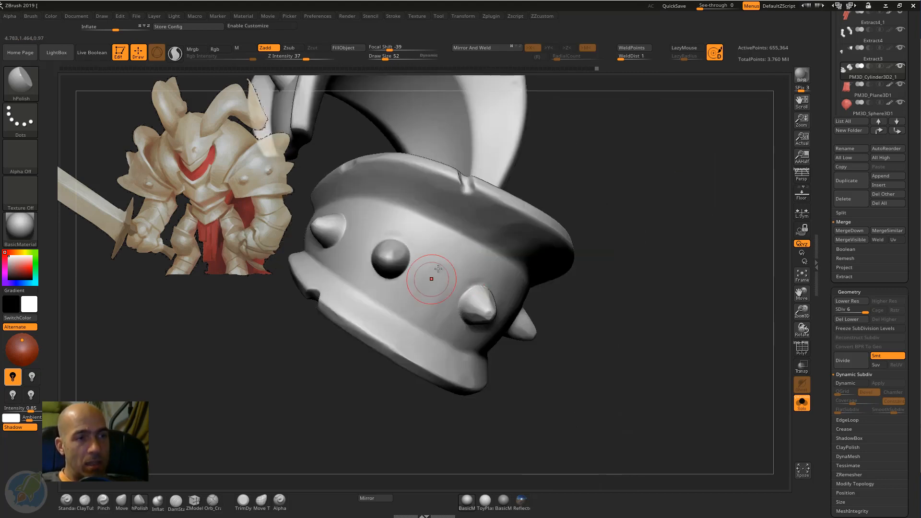
{"action": "mouse_move", "coordinate": [410, 280]}
{"action": "left_mouse_down"}
{"action": "mouse_move", "coordinate": [362, 243]}
{"action": "mouse_move", "coordinate": [372, 288]}
{"action": "left_mouse_up"}
{"action": "left_click_drag", "start_coordinate": [657, 302], "coordinate": [777, 369]}
{"action": "left_click_drag", "start_coordinate": [446, 274], "coordinate": [418, 293]}
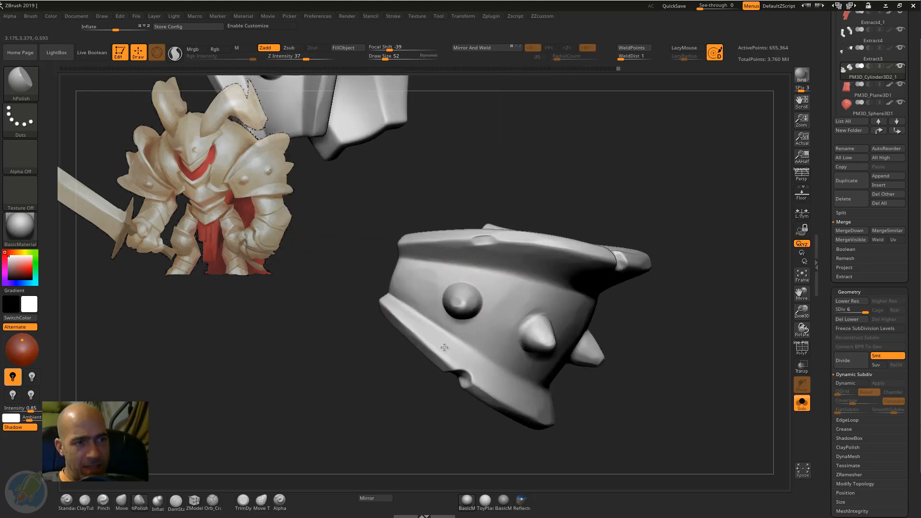
{"action": "mouse_move", "coordinate": [446, 360]}
{"action": "left_mouse_down"}
{"action": "mouse_move", "coordinate": [463, 379]}
{"action": "mouse_move", "coordinate": [496, 382]}
{"action": "left_mouse_up"}
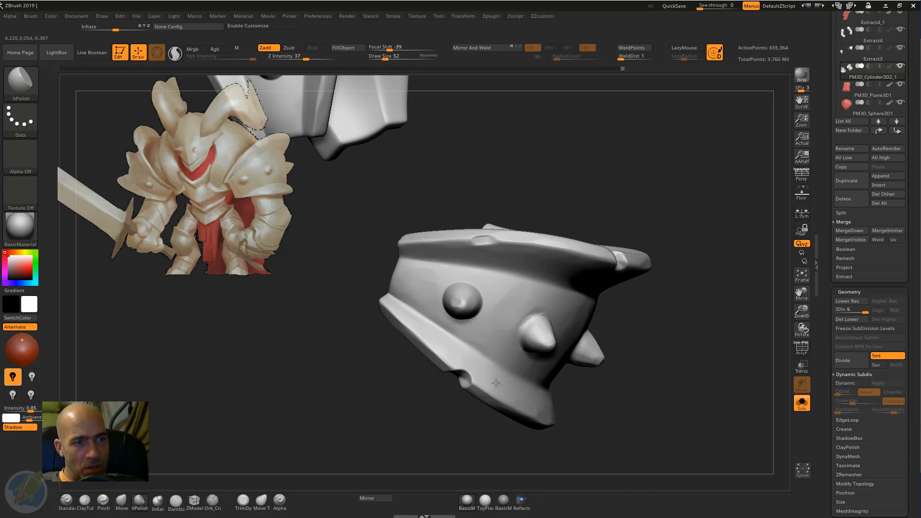
Step: Flatten that plate's upper rim along its length and polish facets onto the spikes beneath it
{"action": "left_click_drag", "start_coordinate": [674, 344], "coordinate": [673, 375]}
{"action": "mouse_move", "coordinate": [457, 246]}
{"action": "left_mouse_down"}
{"action": "mouse_move", "coordinate": [539, 242]}
{"action": "mouse_move", "coordinate": [586, 255]}
{"action": "left_mouse_up"}
{"action": "left_click_drag", "start_coordinate": [683, 274], "coordinate": [403, 444]}
{"action": "mouse_move", "coordinate": [404, 329]}
{"action": "left_mouse_down"}
{"action": "mouse_move", "coordinate": [432, 311]}
{"action": "mouse_move", "coordinate": [438, 291]}
{"action": "left_mouse_up"}
{"action": "left_click_drag", "start_coordinate": [446, 325], "coordinate": [418, 302]}
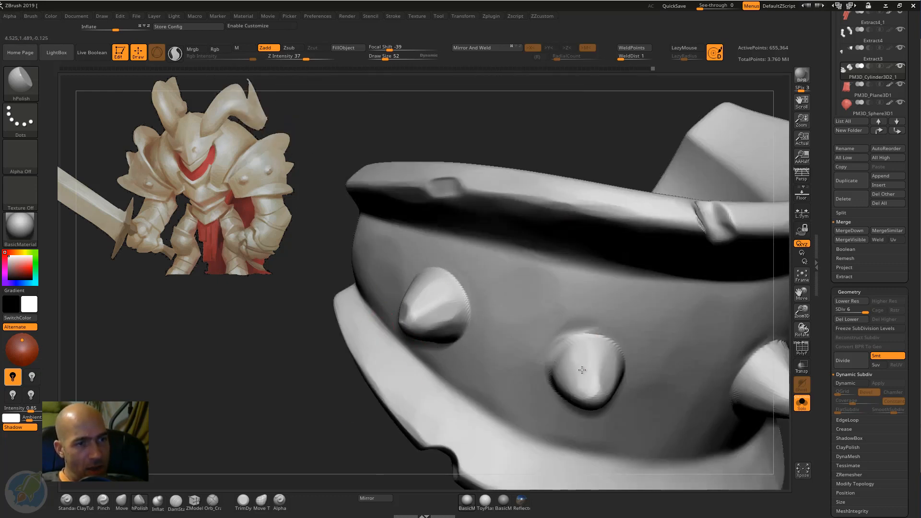
{"action": "left_click_drag", "start_coordinate": [582, 370], "coordinate": [572, 358]}
Step: Polish the lower rim and end corner of the chipped-spike plate, flattening the edge around its small notch
{"action": "key", "text": "f"}
{"action": "mouse_move", "coordinate": [657, 179]}
{"action": "left_mouse_down", "text": "shift"}
{"action": "mouse_move", "coordinate": [663, 137]}
{"action": "mouse_move", "coordinate": [611, 268]}
{"action": "mouse_move", "coordinate": [631, 292]}
{"action": "mouse_move", "coordinate": [643, 345]}
{"action": "left_mouse_up", "text": "shift"}
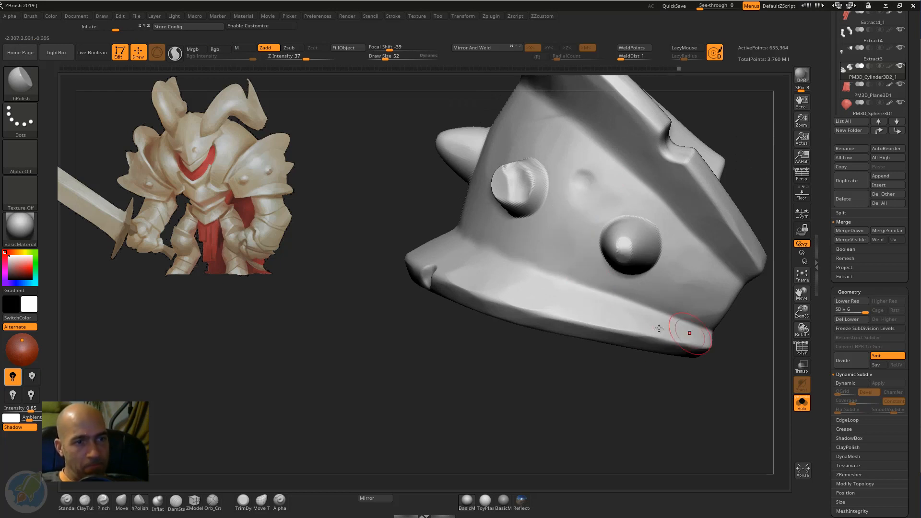
{"action": "left_click_drag", "start_coordinate": [729, 350], "coordinate": [716, 347]}
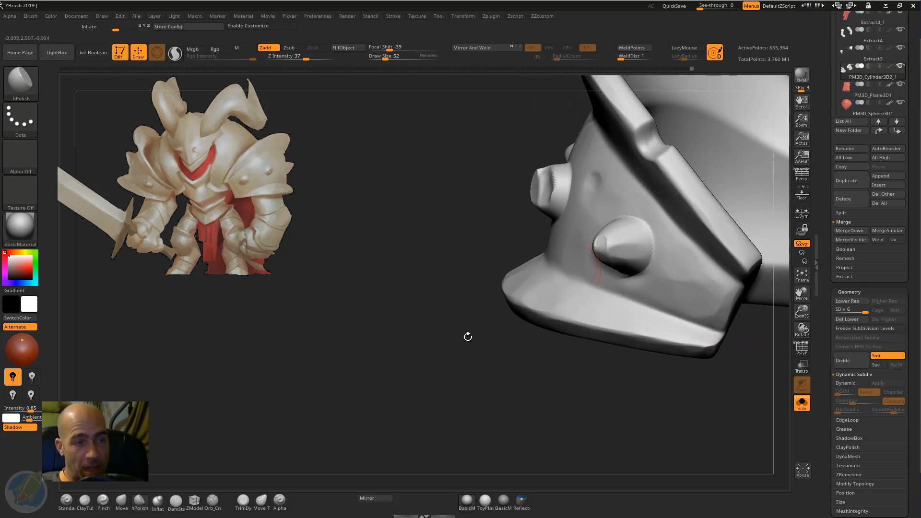
{"action": "left_click_drag", "start_coordinate": [467, 337], "coordinate": [510, 195]}
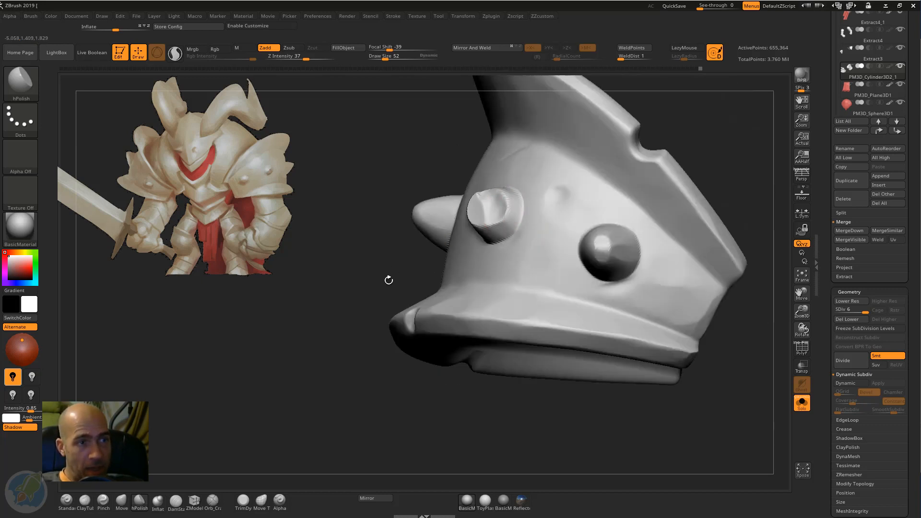
{"action": "left_click_drag", "start_coordinate": [389, 280], "coordinate": [432, 232]}
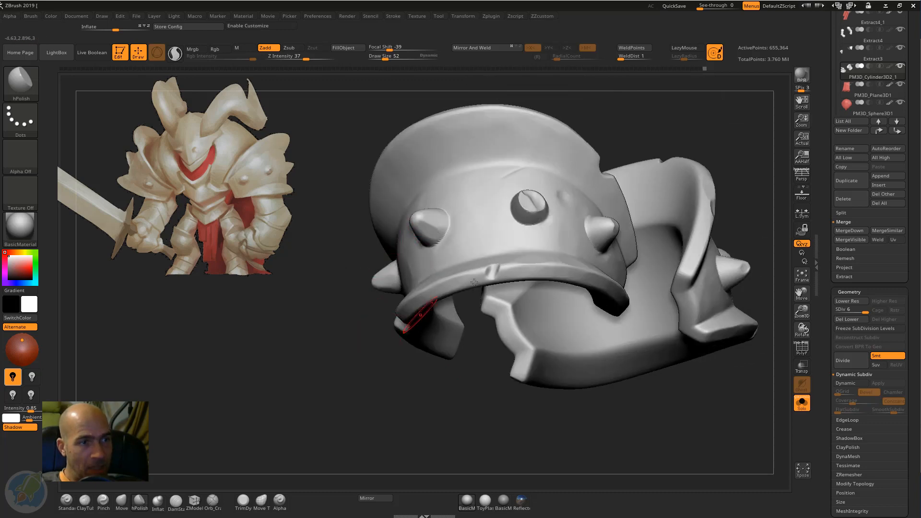
{"action": "mouse_move", "coordinate": [438, 306]}
{"action": "left_mouse_down"}
{"action": "mouse_move", "coordinate": [576, 255]}
{"action": "mouse_move", "coordinate": [553, 232]}
{"action": "left_mouse_up"}
{"action": "mouse_move", "coordinate": [580, 150]}
{"action": "left_mouse_down"}
{"action": "mouse_move", "coordinate": [594, 211]}
{"action": "mouse_move", "coordinate": [541, 154]}
{"action": "left_mouse_up"}
{"action": "left_click_drag", "start_coordinate": [691, 343], "coordinate": [772, 393], "text": "alt"}
Step: Show the whole knight and examine the shoulder armor from the front and back
{"action": "left_click", "coordinate": [801, 404]}
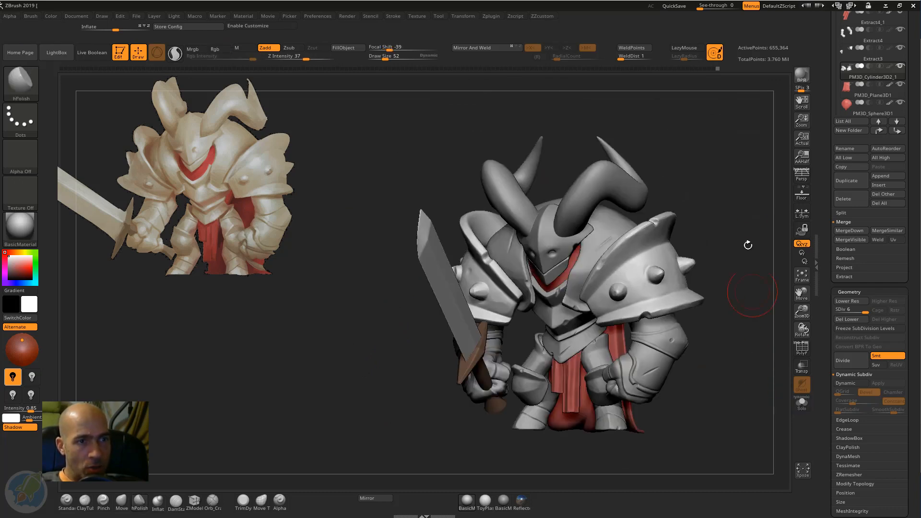
{"action": "left_click_drag", "start_coordinate": [746, 243], "coordinate": [661, 194]}
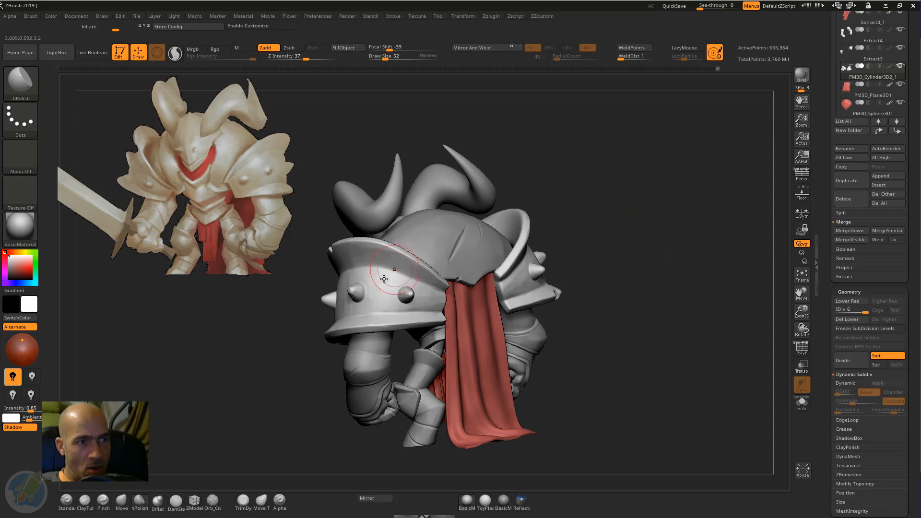
{"action": "mouse_move", "coordinate": [674, 251]}
{"action": "left_mouse_down", "text": "alt"}
{"action": "mouse_move", "coordinate": [724, 331]}
{"action": "mouse_move", "coordinate": [786, 373]}
{"action": "left_mouse_up", "text": "alt"}
Step: With ClayTubes on the isolated shoulder armor, press a dent between the two rear spikes and cut a smoothed notch into the upper rim
{"action": "key", "text": "b"}
{"action": "key", "text": "c"}
{"action": "key", "text": "t"}
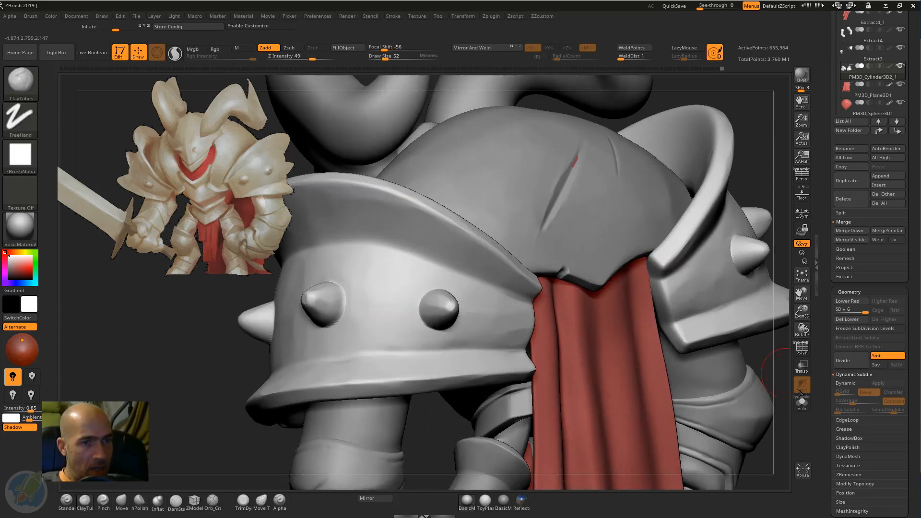
{"action": "left_click", "coordinate": [801, 403]}
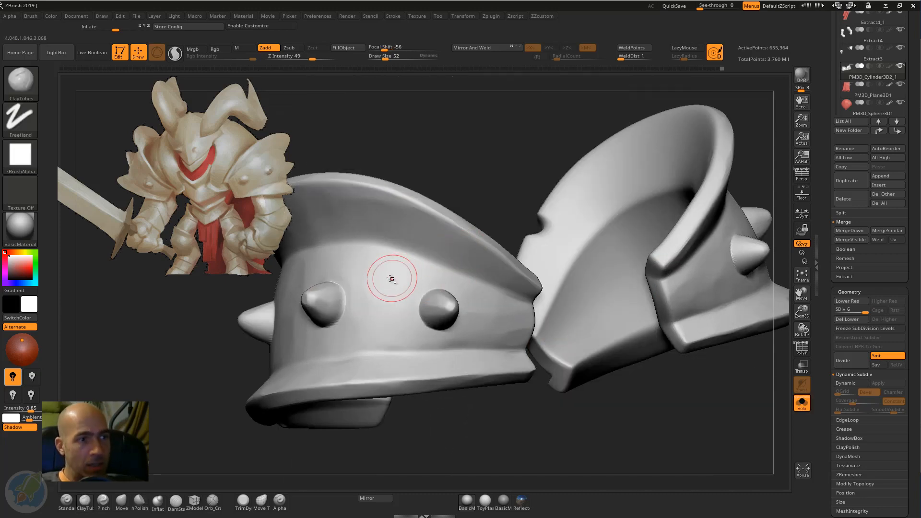
{"action": "left_click_drag", "start_coordinate": [391, 278], "coordinate": [386, 280], "text": "alt"}
{"action": "left_click_drag", "start_coordinate": [386, 281], "coordinate": [396, 294]}
{"action": "left_click_drag", "start_coordinate": [526, 168], "coordinate": [485, 144], "text": "alt"}
{"action": "mouse_move", "coordinate": [479, 168]}
{"action": "left_mouse_down"}
{"action": "mouse_move", "coordinate": [425, 175]}
{"action": "mouse_move", "coordinate": [461, 181]}
{"action": "mouse_move", "coordinate": [521, 146]}
{"action": "left_mouse_up"}
{"action": "left_click_drag", "start_coordinate": [483, 191], "coordinate": [447, 232], "text": "alt"}
{"action": "mouse_move", "coordinate": [445, 235]}
{"action": "left_mouse_down", "text": "shift"}
{"action": "mouse_move", "coordinate": [448, 245]}
{"action": "mouse_move", "coordinate": [446, 237]}
{"action": "left_mouse_up", "text": "shift"}
Step: Chip the tip off the rear spike beside the new dent and smooth the broken surface
{"action": "mouse_move", "coordinate": [473, 192]}
{"action": "left_mouse_down", "text": "alt"}
{"action": "mouse_move", "coordinate": [386, 150]}
{"action": "mouse_move", "coordinate": [532, 179]}
{"action": "left_mouse_up", "text": "alt"}
{"action": "left_click_drag", "start_coordinate": [537, 310], "coordinate": [422, 330]}
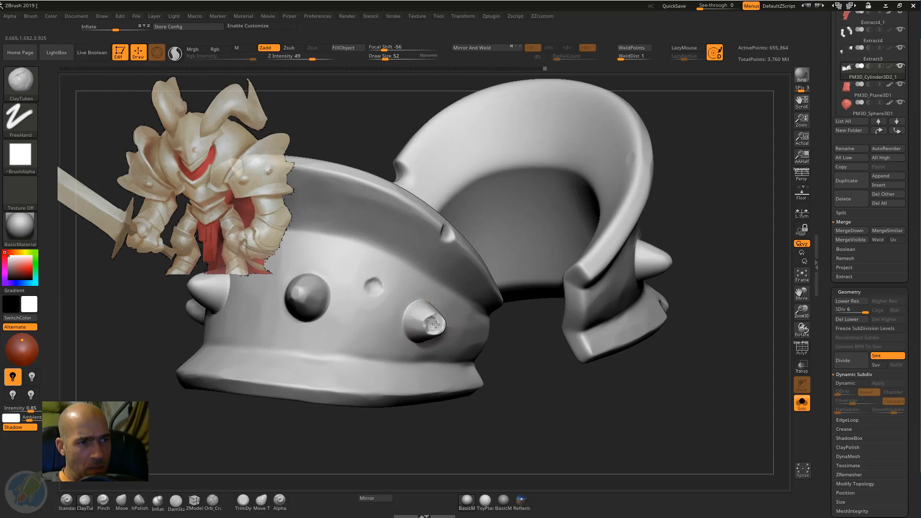
{"action": "left_click_drag", "start_coordinate": [437, 329], "coordinate": [432, 323], "text": "shift"}
{"action": "left_click_drag", "start_coordinate": [600, 403], "coordinate": [518, 379], "text": "alt"}
{"action": "left_click_drag", "start_coordinate": [518, 379], "coordinate": [575, 401]}
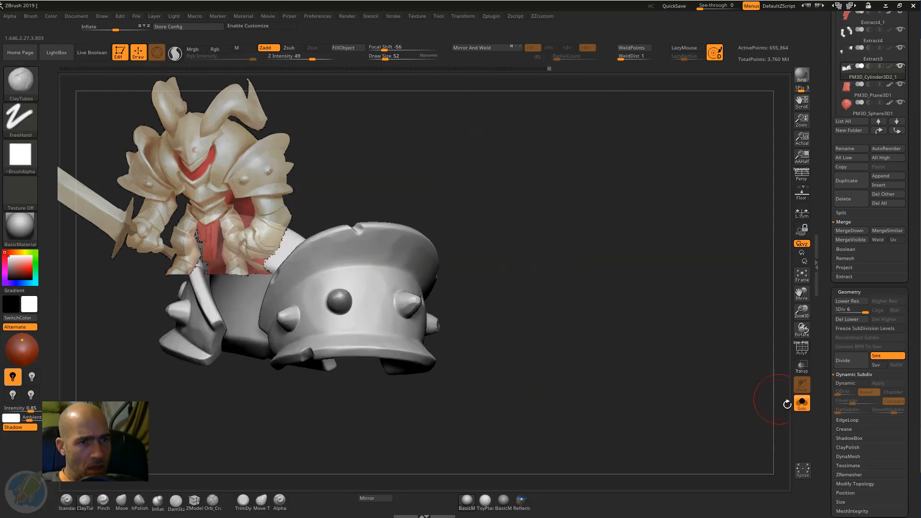
Step: Bring back the whole knight and review the detailed shoulder armor from the side and front
{"action": "left_click", "coordinate": [802, 403]}
{"action": "left_click_drag", "start_coordinate": [541, 323], "coordinate": [626, 287], "text": "alt"}
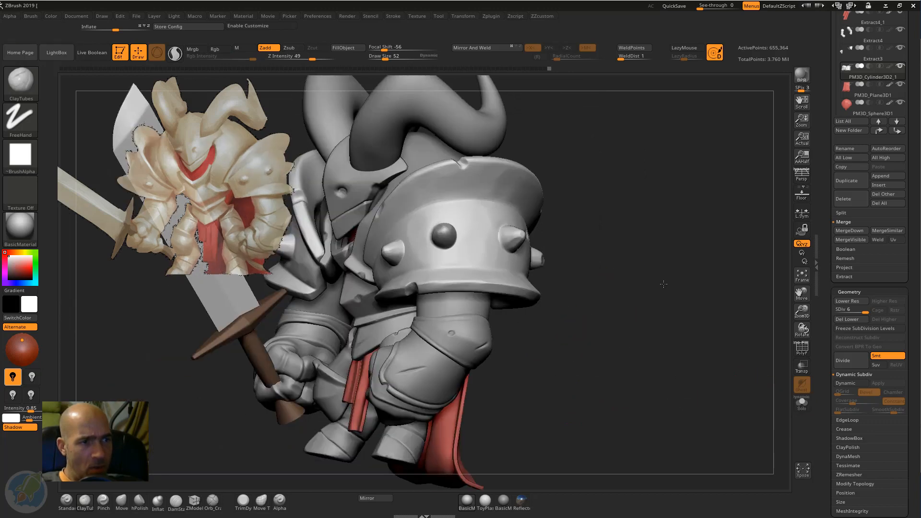
{"action": "left_click_drag", "start_coordinate": [571, 294], "coordinate": [634, 283]}
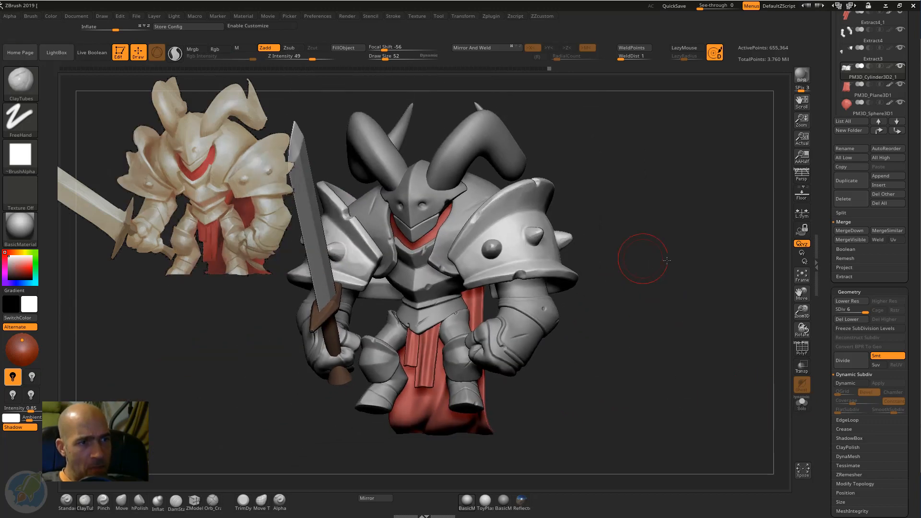
Step: Select the knight's helmet face plate and isolate it for a close front view of the eyes
{"action": "left_click_drag", "start_coordinate": [619, 219], "coordinate": [671, 224], "text": "alt"}
{"action": "left_click", "coordinate": [483, 214], "text": "alt"}
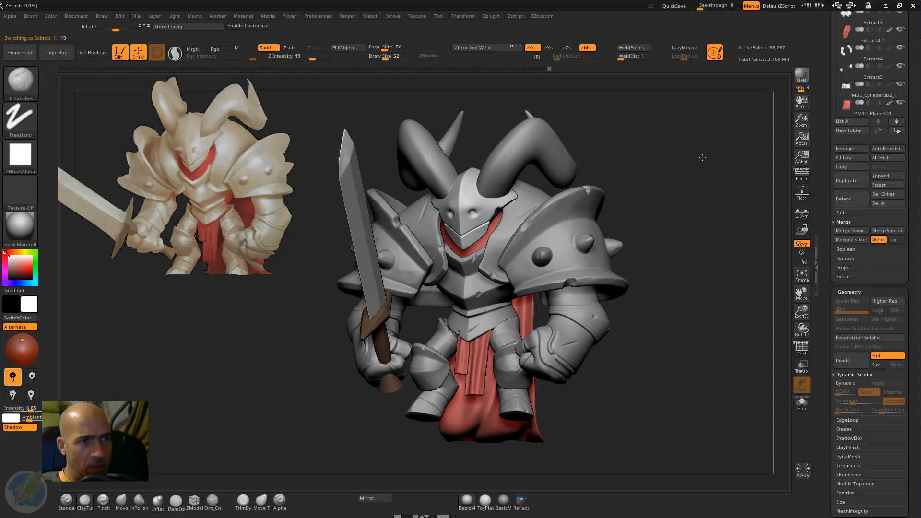
{"action": "left_click_drag", "start_coordinate": [702, 157], "coordinate": [706, 152]}
{"action": "left_click_drag", "start_coordinate": [719, 211], "coordinate": [728, 252], "text": "alt"}
{"action": "left_click", "coordinate": [802, 404]}
{"action": "key", "text": "f"}
{"action": "left_click_drag", "start_coordinate": [761, 336], "coordinate": [734, 276], "text": "alt"}
{"action": "left_click_drag", "start_coordinate": [704, 234], "coordinate": [735, 329], "text": "alt"}
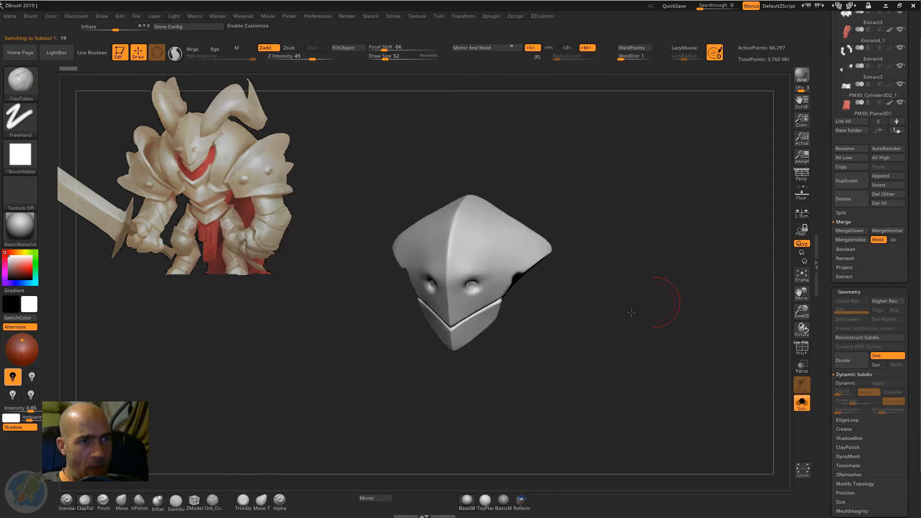
{"action": "mouse_move", "coordinate": [631, 313]}
{"action": "left_mouse_down", "text": "alt"}
{"action": "mouse_move", "coordinate": [580, 313]}
{"action": "mouse_move", "coordinate": [508, 239]}
{"action": "mouse_move", "coordinate": [472, 250]}
{"action": "mouse_move", "coordinate": [489, 251]}
{"action": "mouse_move", "coordinate": [487, 238]}
{"action": "mouse_move", "coordinate": [494, 243]}
{"action": "mouse_move", "coordinate": [477, 251]}
{"action": "mouse_move", "coordinate": [445, 251]}
{"action": "mouse_move", "coordinate": [466, 264]}
{"action": "mouse_move", "coordinate": [512, 263]}
{"action": "left_mouse_up", "text": "alt"}
Step: Build up a brow ridge above each eye with ClayTubes at draw size 68 and smooth it
{"action": "key", "text": "bracketright"}
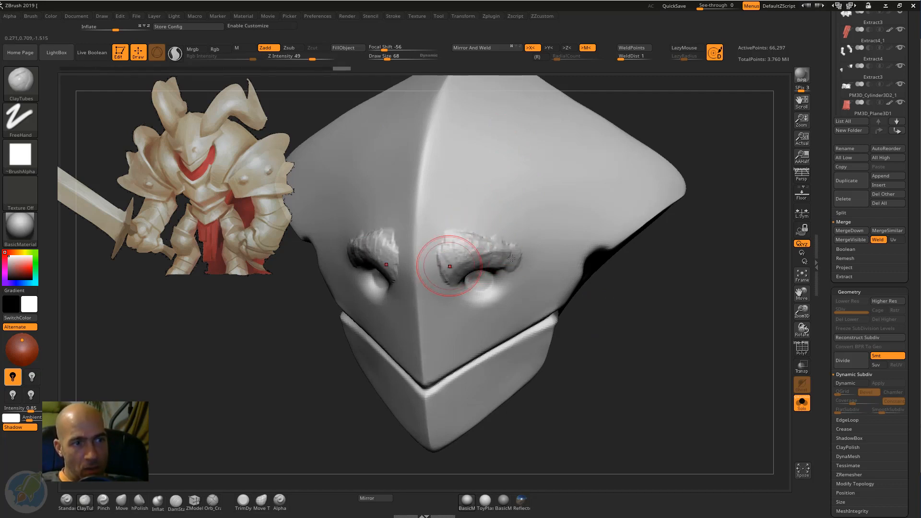
{"action": "mouse_move", "coordinate": [449, 265]}
{"action": "left_mouse_down"}
{"action": "mouse_move", "coordinate": [510, 261]}
{"action": "mouse_move", "coordinate": [448, 262]}
{"action": "left_mouse_up"}
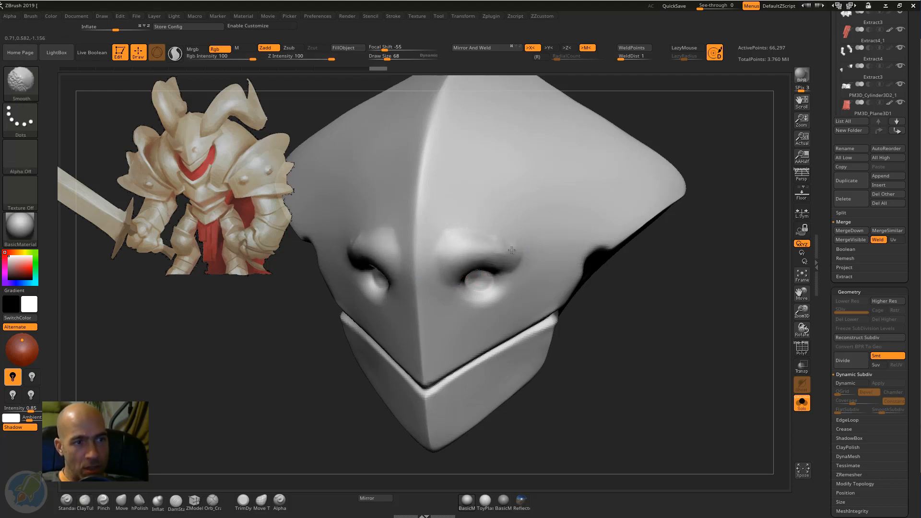
{"action": "left_click_drag", "start_coordinate": [512, 250], "coordinate": [501, 248], "text": "shift"}
Step: Tighten the brow creases above the eyes with the Pinch brush and save the project
{"action": "key", "text": "b"}
{"action": "key", "text": "p"}
{"action": "key", "text": "i"}
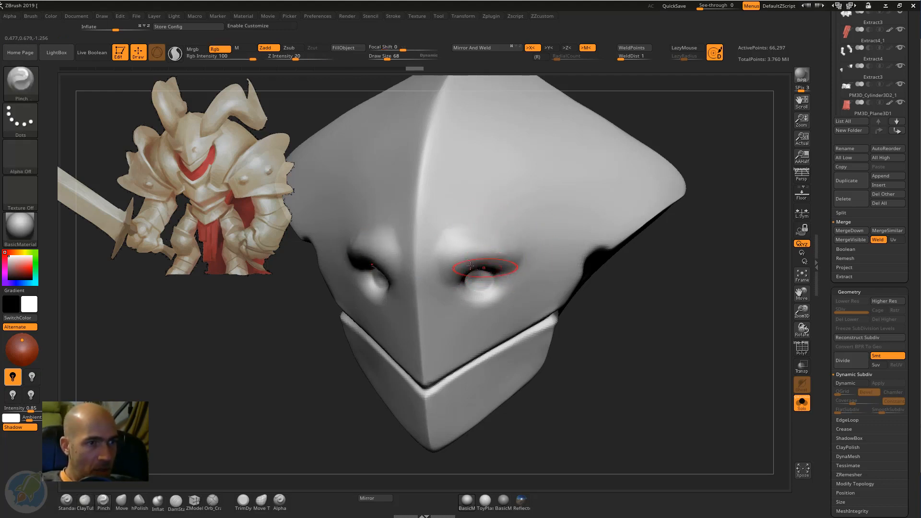
{"action": "key", "text": "shift"}
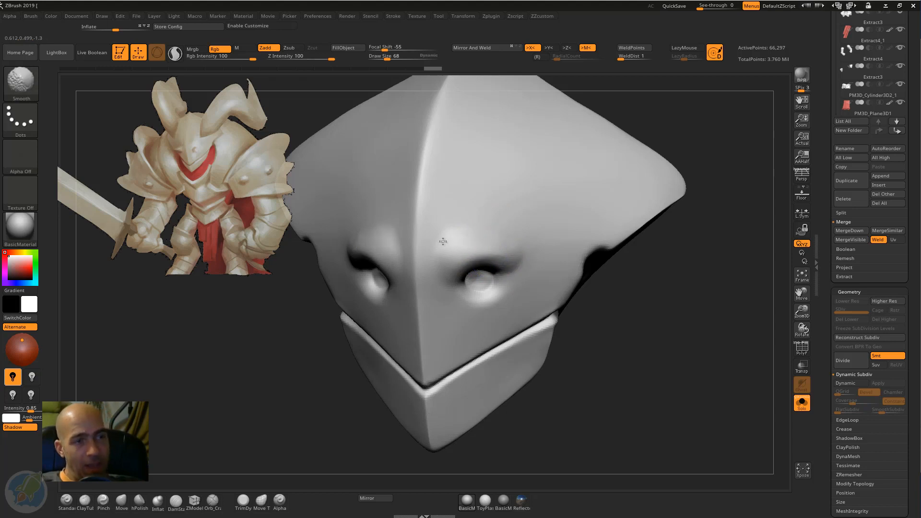
{"action": "left_click_drag", "start_coordinate": [515, 267], "coordinate": [461, 267]}
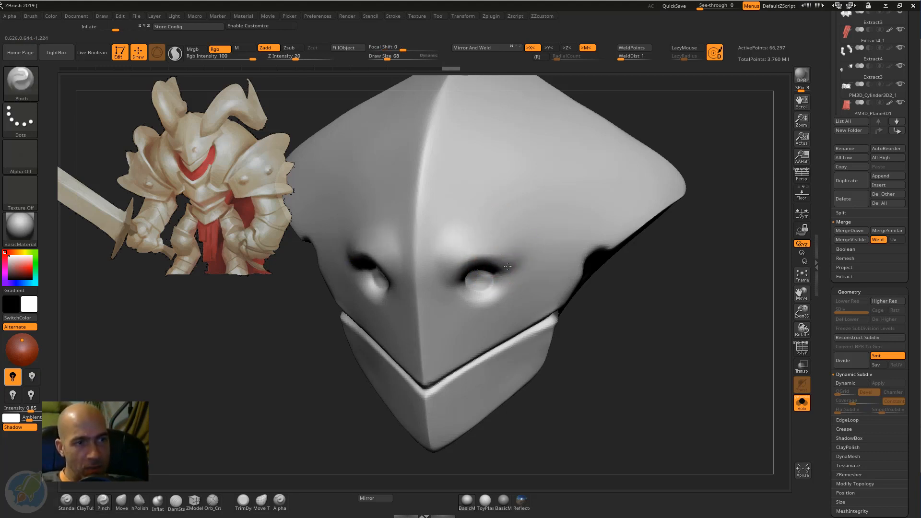
{"action": "left_click_drag", "start_coordinate": [706, 158], "coordinate": [652, 186]}
{"action": "key", "text": "ctrl+s"}
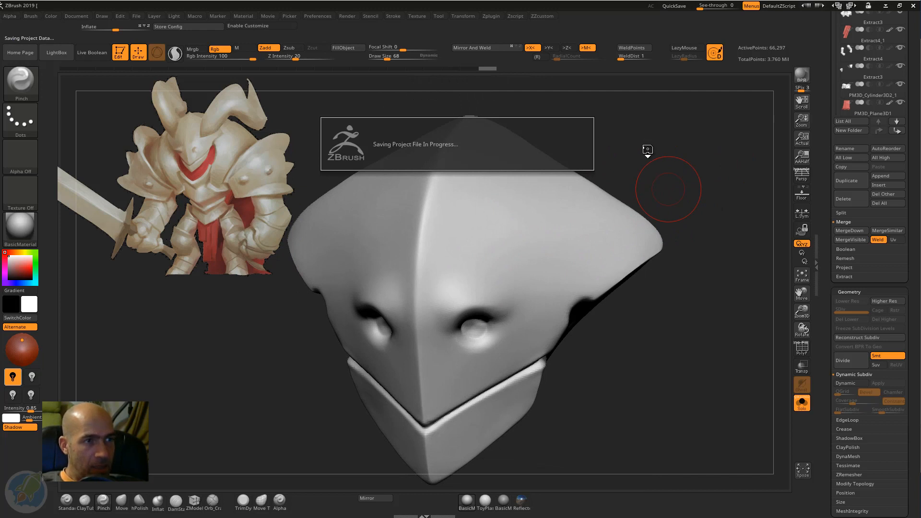
Step: With symmetry off, carve a diagonal DamStandard scratch across the central forehead ridge of the helmet
{"action": "left_click_drag", "start_coordinate": [629, 152], "coordinate": [477, 212]}
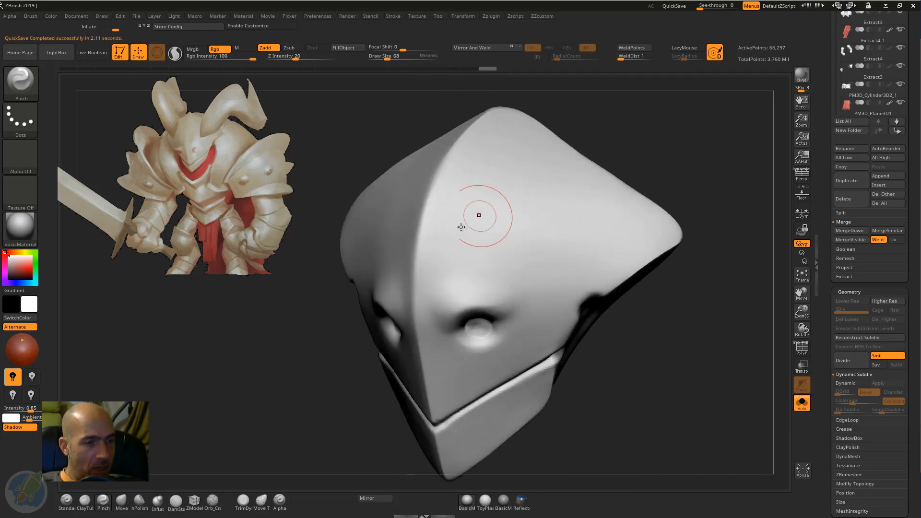
{"action": "left_click_drag", "start_coordinate": [677, 137], "coordinate": [442, 205], "text": "shift"}
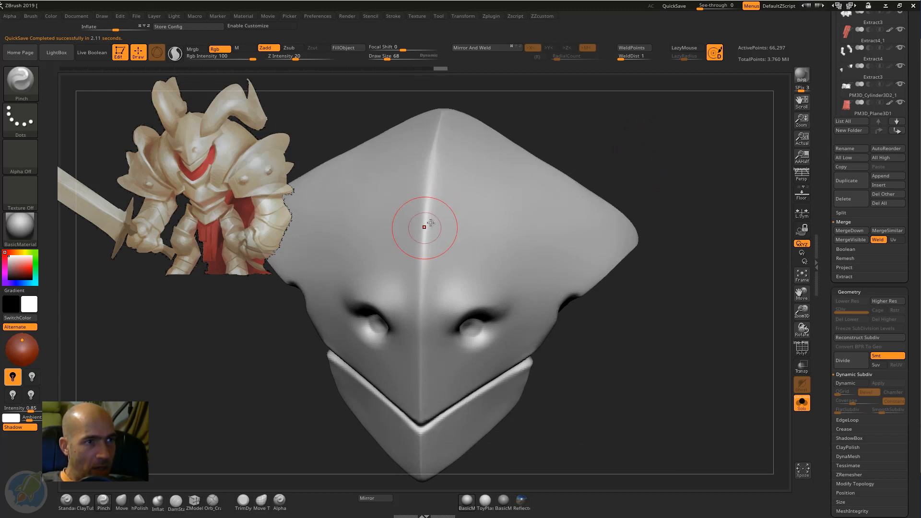
{"action": "left_click_drag", "start_coordinate": [431, 220], "coordinate": [451, 147]}
{"action": "key", "text": "b"}
{"action": "key", "text": "d"}
{"action": "key", "text": "s"}
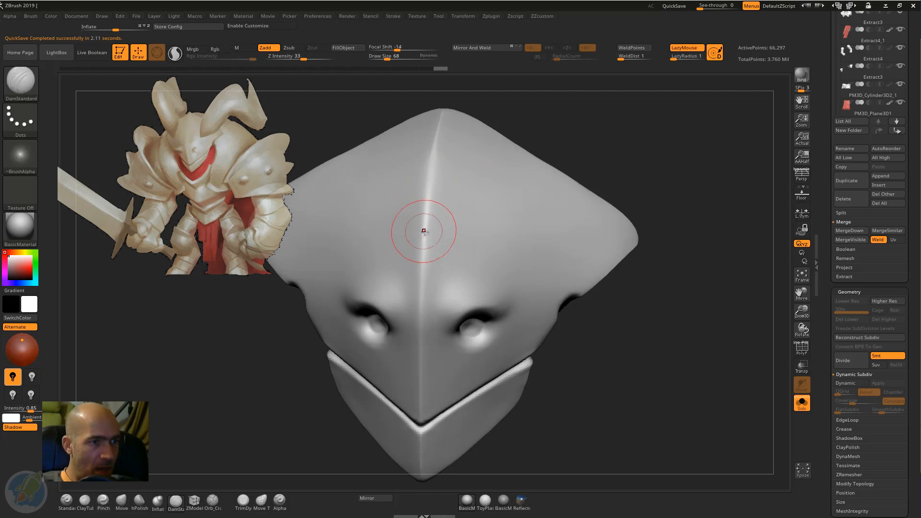
{"action": "left_click_drag", "start_coordinate": [442, 216], "coordinate": [398, 264]}
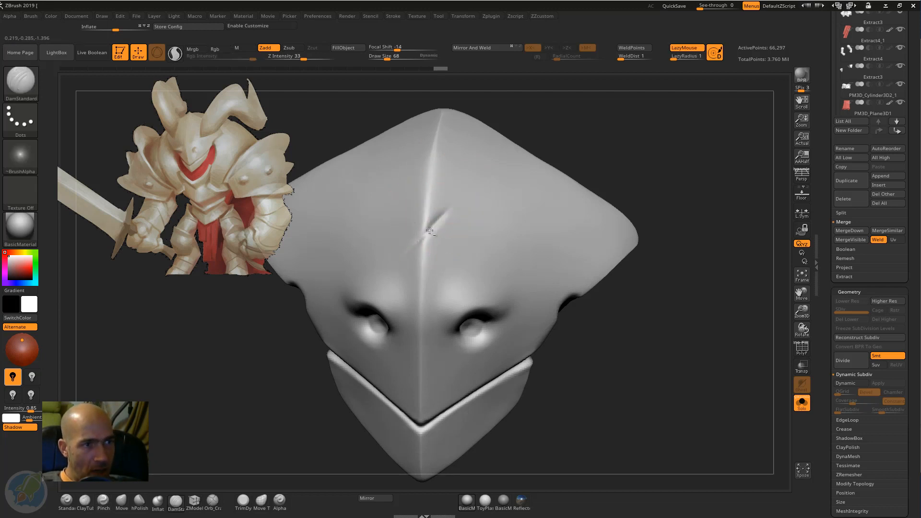
{"action": "left_click_drag", "start_coordinate": [635, 115], "coordinate": [623, 163], "text": "alt"}
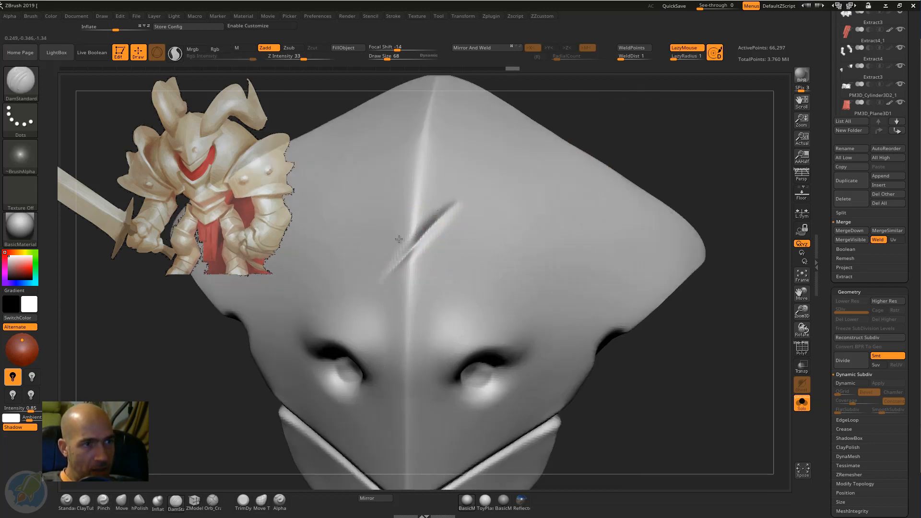
{"action": "left_click_drag", "start_coordinate": [399, 244], "coordinate": [382, 278]}
{"action": "left_click_drag", "start_coordinate": [457, 205], "coordinate": [384, 283]}
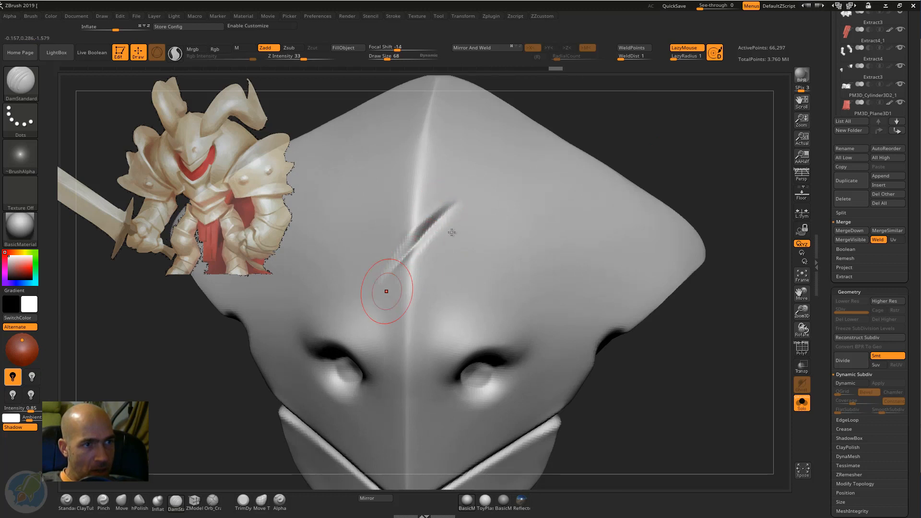
Step: With ClayTubes, press a small dent beside one brow and cut a smoothed notch into the jaw plate's lower edge
{"action": "mouse_move", "coordinate": [678, 148]}
{"action": "left_mouse_down", "text": "alt"}
{"action": "mouse_move", "coordinate": [639, 136]}
{"action": "mouse_move", "coordinate": [595, 144]}
{"action": "left_mouse_up", "text": "alt"}
{"action": "key", "text": "b"}
{"action": "key", "text": "c"}
{"action": "key", "text": "t"}
{"action": "mouse_move", "coordinate": [679, 179]}
{"action": "left_mouse_down", "text": "alt"}
{"action": "mouse_move", "coordinate": [577, 236]}
{"action": "mouse_move", "coordinate": [551, 274]}
{"action": "mouse_move", "coordinate": [520, 292]}
{"action": "mouse_move", "coordinate": [524, 285]}
{"action": "left_mouse_up", "text": "alt"}
{"action": "left_click_drag", "start_coordinate": [681, 317], "coordinate": [644, 263], "text": "alt"}
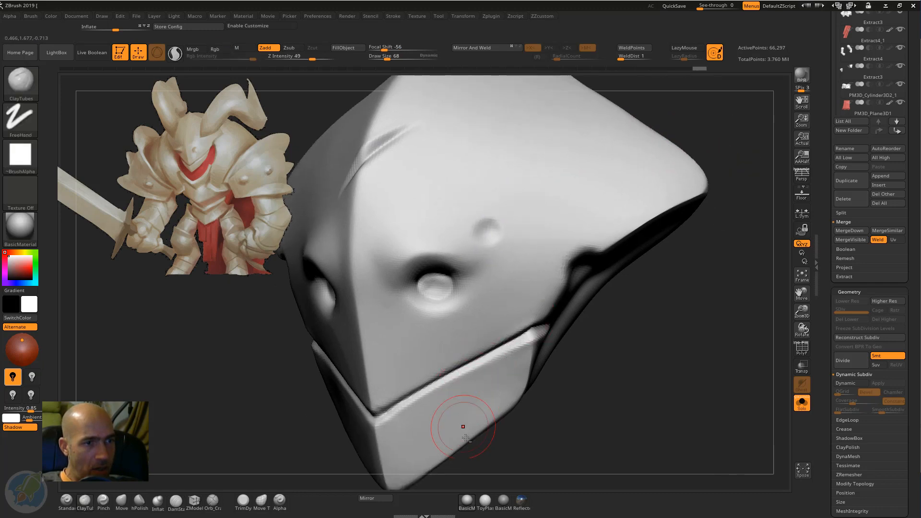
{"action": "left_click_drag", "start_coordinate": [466, 440], "coordinate": [461, 444], "text": "alt"}
{"action": "left_click_drag", "start_coordinate": [462, 444], "coordinate": [470, 438], "text": "shift"}
{"action": "left_click_drag", "start_coordinate": [533, 422], "coordinate": [633, 408]}
Step: Cut notches into the upper rim on both sides of the helmet and smooth them
{"action": "left_click_drag", "start_coordinate": [353, 434], "coordinate": [412, 516], "text": "alt"}
{"action": "mouse_move", "coordinate": [384, 353]}
{"action": "left_mouse_down", "text": "alt"}
{"action": "mouse_move", "coordinate": [396, 355]}
{"action": "mouse_move", "coordinate": [390, 374]}
{"action": "left_mouse_up", "text": "alt"}
{"action": "left_click_drag", "start_coordinate": [214, 416], "coordinate": [311, 393]}
{"action": "mouse_move", "coordinate": [346, 226]}
{"action": "left_mouse_down", "text": "alt"}
{"action": "mouse_move", "coordinate": [334, 212]}
{"action": "mouse_move", "coordinate": [352, 222]}
{"action": "left_mouse_up", "text": "alt"}
{"action": "left_click_drag", "start_coordinate": [346, 225], "coordinate": [352, 225], "text": "shift"}
{"action": "left_click_drag", "start_coordinate": [596, 150], "coordinate": [592, 117], "text": "alt"}
{"action": "mouse_move", "coordinate": [592, 117]}
{"action": "left_mouse_down"}
{"action": "mouse_move", "coordinate": [557, 116]}
{"action": "mouse_move", "coordinate": [547, 128]}
{"action": "mouse_move", "coordinate": [540, 185]}
{"action": "mouse_move", "coordinate": [552, 199]}
{"action": "left_mouse_up"}
{"action": "mouse_move", "coordinate": [446, 298]}
{"action": "left_mouse_down", "text": "alt"}
{"action": "mouse_move", "coordinate": [444, 288]}
{"action": "mouse_move", "coordinate": [442, 305]}
{"action": "mouse_move", "coordinate": [449, 291]}
{"action": "left_mouse_up", "text": "alt"}
{"action": "mouse_move", "coordinate": [532, 277]}
{"action": "left_mouse_down", "text": "alt"}
{"action": "mouse_move", "coordinate": [470, 216]}
{"action": "mouse_move", "coordinate": [480, 255]}
{"action": "left_mouse_up", "text": "alt"}
Step: Polish the broad forehead surfaces on both sides of the helmet into flatter planes with hPolish
{"action": "key", "text": "b"}
{"action": "key", "text": "h"}
{"action": "key", "text": "p"}
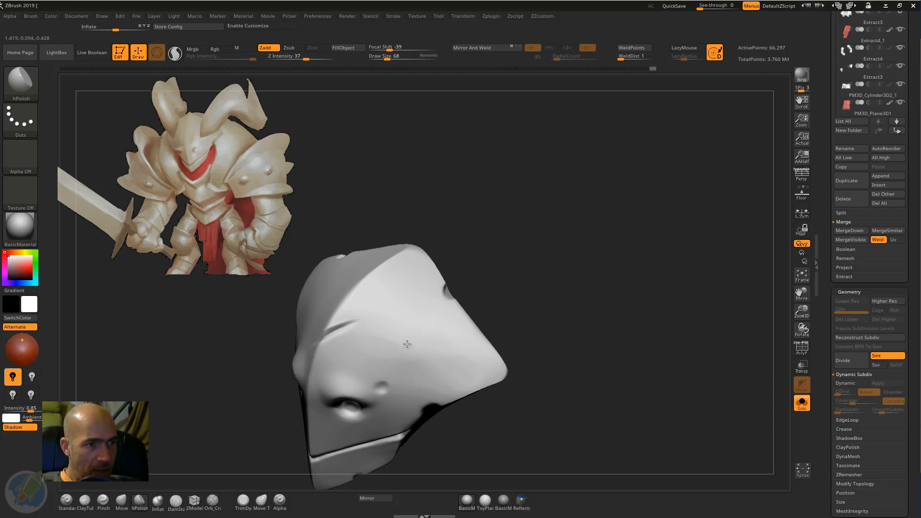
{"action": "left_click_drag", "start_coordinate": [510, 288], "coordinate": [602, 209]}
{"action": "left_click_drag", "start_coordinate": [602, 209], "coordinate": [666, 154]}
{"action": "left_click_drag", "start_coordinate": [487, 375], "coordinate": [594, 344]}
{"action": "mouse_move", "coordinate": [377, 232]}
{"action": "left_mouse_down"}
{"action": "mouse_move", "coordinate": [390, 222]}
{"action": "mouse_move", "coordinate": [418, 248]}
{"action": "mouse_move", "coordinate": [374, 284]}
{"action": "left_mouse_up"}
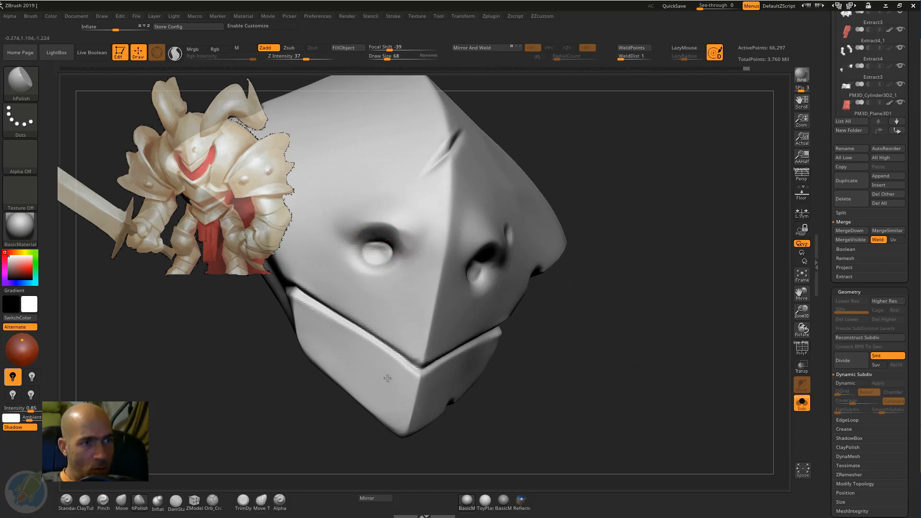
{"action": "left_click_drag", "start_coordinate": [336, 384], "coordinate": [369, 314]}
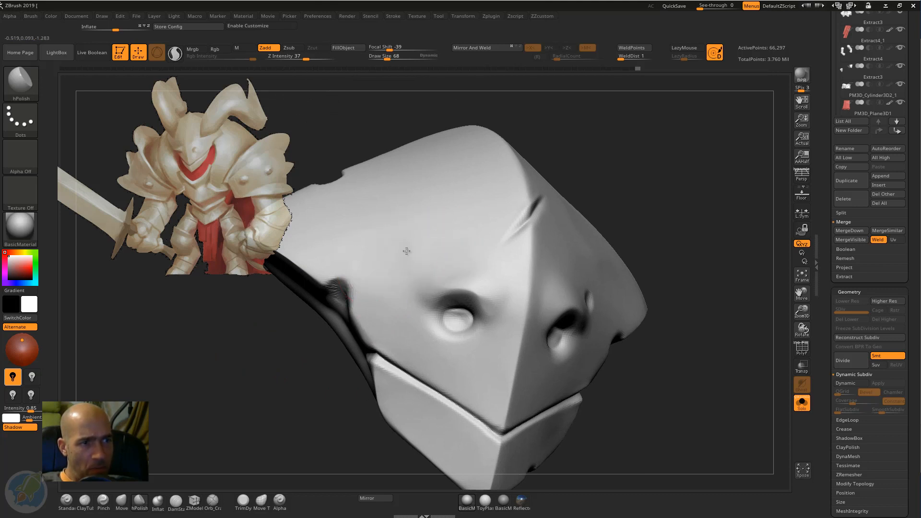
{"action": "left_click_drag", "start_coordinate": [600, 133], "coordinate": [691, 215]}
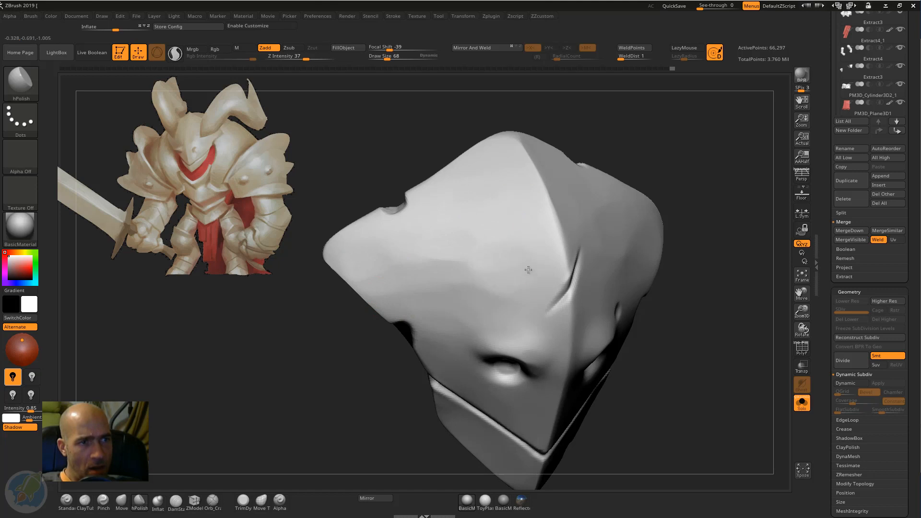
{"action": "left_click_drag", "start_coordinate": [575, 144], "coordinate": [533, 215]}
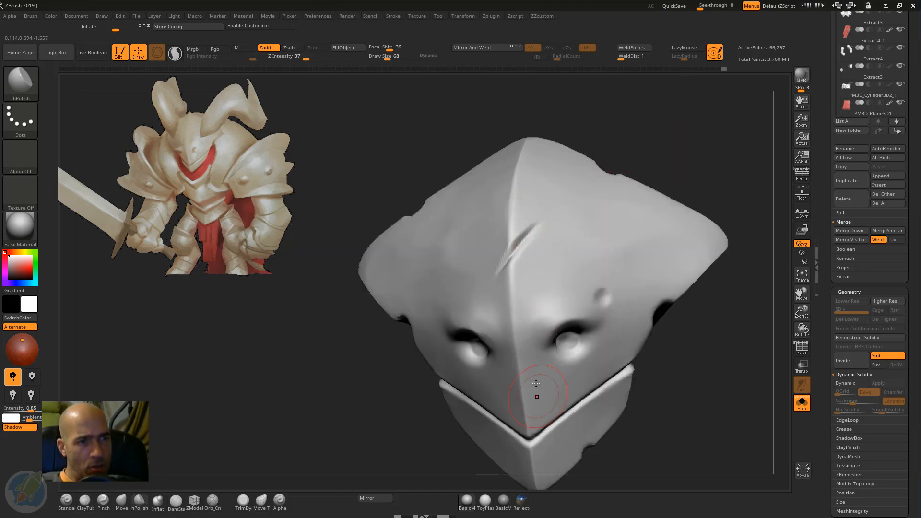
Step: Polish the jaw plate faces and flatten the helmet's central ridge between the eyes
{"action": "mouse_move", "coordinate": [713, 408]}
{"action": "left_mouse_down"}
{"action": "mouse_move", "coordinate": [663, 347]}
{"action": "mouse_move", "coordinate": [520, 359]}
{"action": "left_mouse_up"}
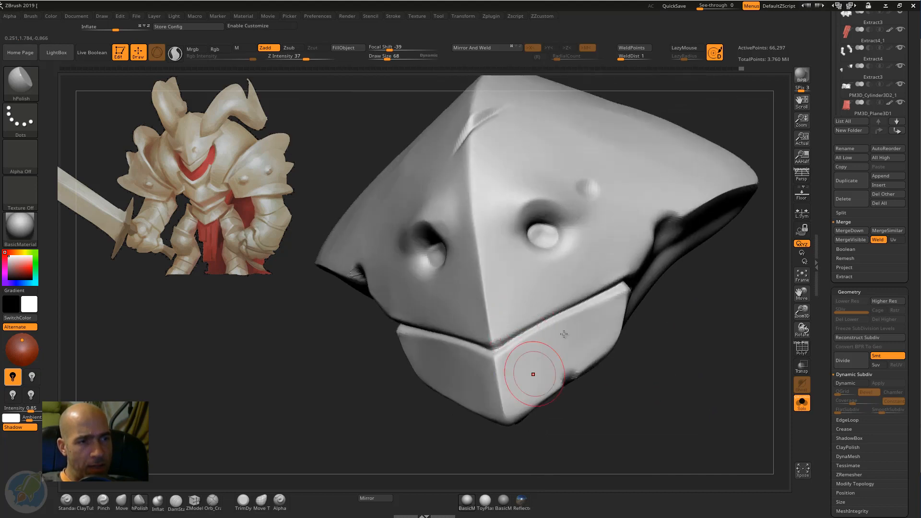
{"action": "left_click_drag", "start_coordinate": [616, 272], "coordinate": [514, 343]}
{"action": "left_click_drag", "start_coordinate": [642, 331], "coordinate": [686, 321]}
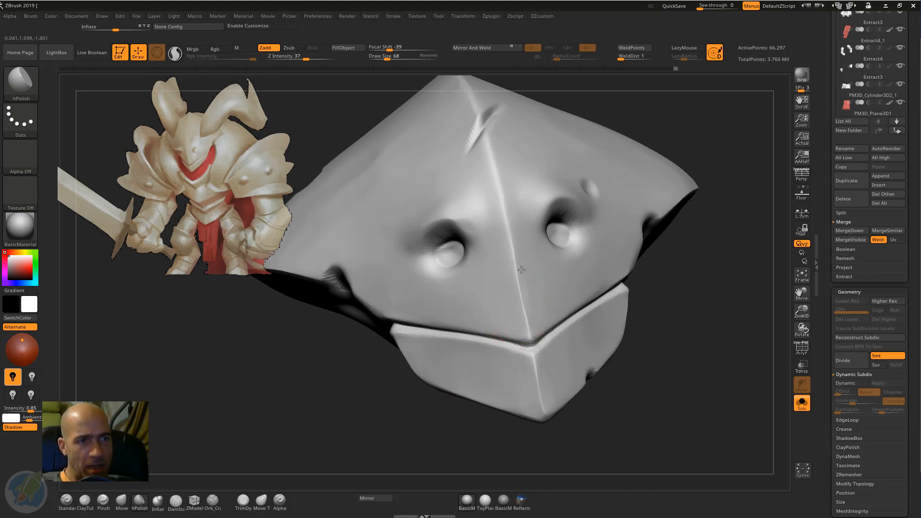
{"action": "left_click_drag", "start_coordinate": [503, 199], "coordinate": [502, 191]}
{"action": "mouse_move", "coordinate": [503, 191]}
{"action": "left_mouse_down"}
{"action": "mouse_move", "coordinate": [499, 182]}
{"action": "mouse_move", "coordinate": [509, 231]}
{"action": "left_mouse_up"}
{"action": "left_click_drag", "start_coordinate": [509, 232], "coordinate": [498, 232]}
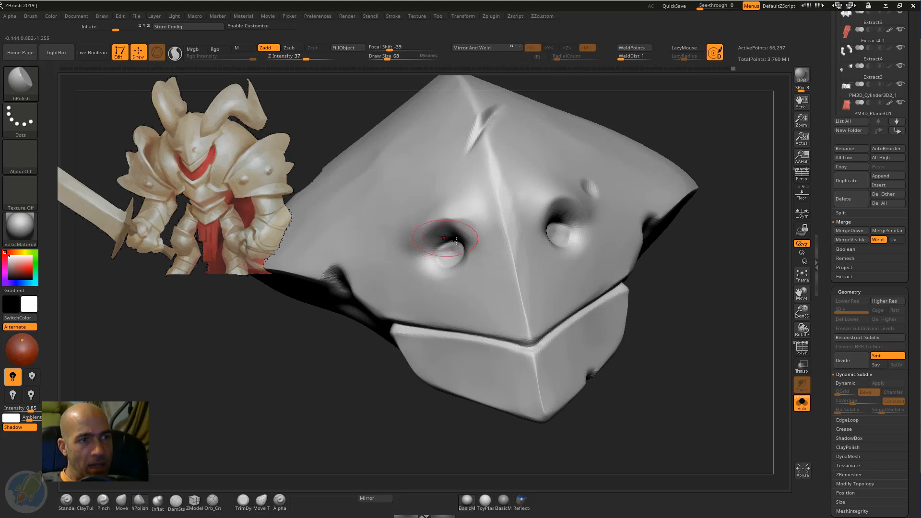
Step: Polish the helmet surface around the eye socket
{"action": "left_click_drag", "start_coordinate": [453, 276], "coordinate": [449, 292]}
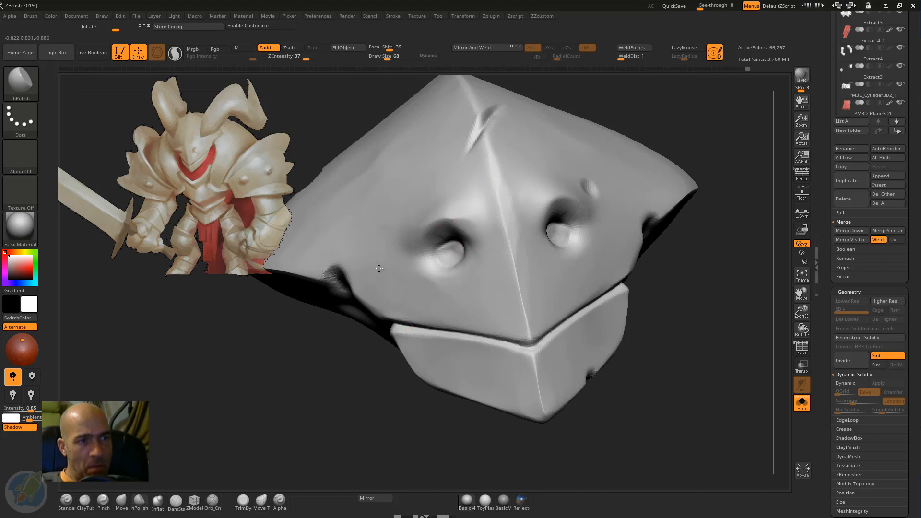
{"action": "mouse_move", "coordinate": [323, 378]}
{"action": "left_mouse_down", "text": "alt"}
{"action": "mouse_move", "coordinate": [392, 420]}
{"action": "mouse_move", "coordinate": [339, 390]}
{"action": "mouse_move", "coordinate": [287, 377]}
{"action": "left_mouse_up", "text": "alt"}
{"action": "left_click_drag", "start_coordinate": [456, 244], "coordinate": [435, 229]}
{"action": "left_click_drag", "start_coordinate": [645, 176], "coordinate": [525, 282]}
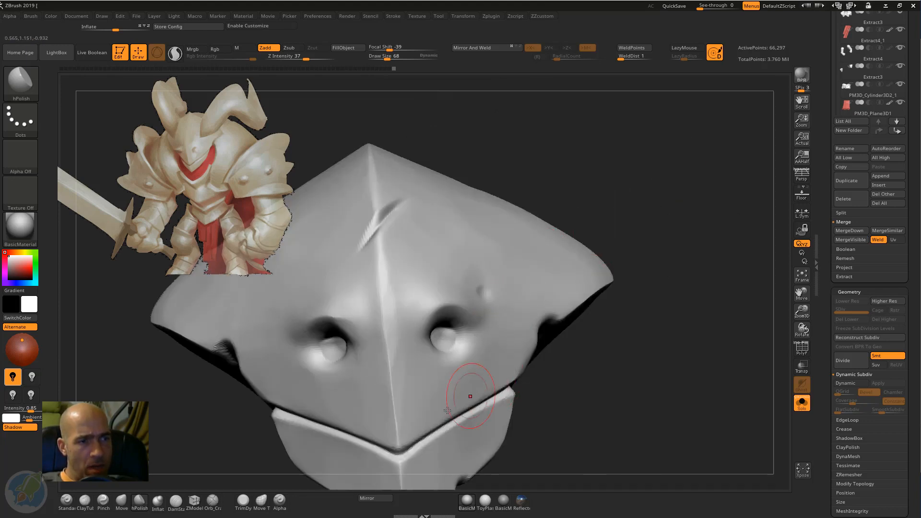
Step: Polish the chin tip of the jaw plate and the lower end of the helmet's central ridge
{"action": "left_click_drag", "start_coordinate": [594, 319], "coordinate": [471, 362]}
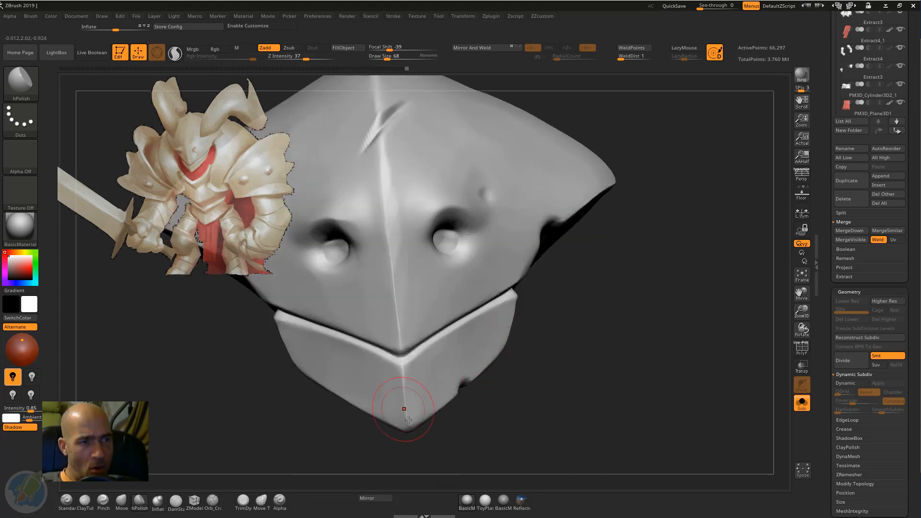
{"action": "left_click_drag", "start_coordinate": [442, 407], "coordinate": [416, 416]}
{"action": "key", "text": "f"}
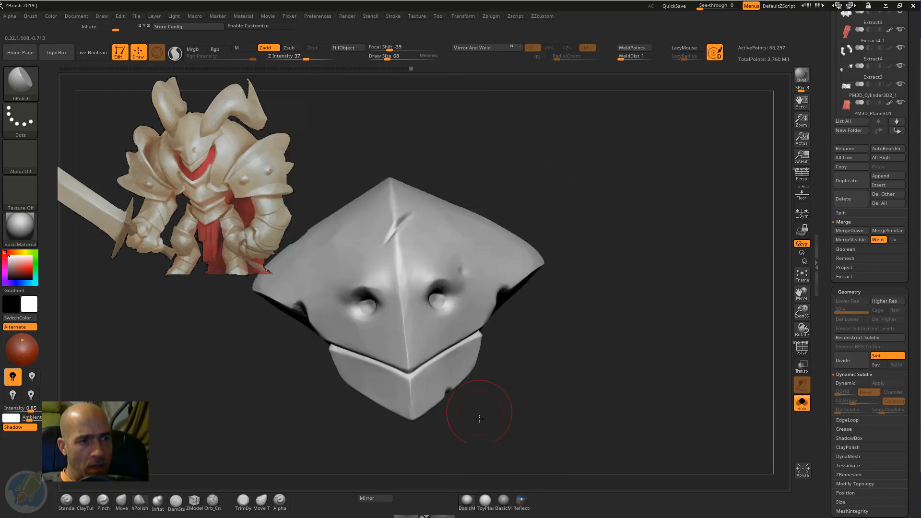
{"action": "mouse_move", "coordinate": [483, 417]}
{"action": "left_mouse_down"}
{"action": "mouse_move", "coordinate": [592, 417]}
{"action": "mouse_move", "coordinate": [460, 345]}
{"action": "left_mouse_up"}
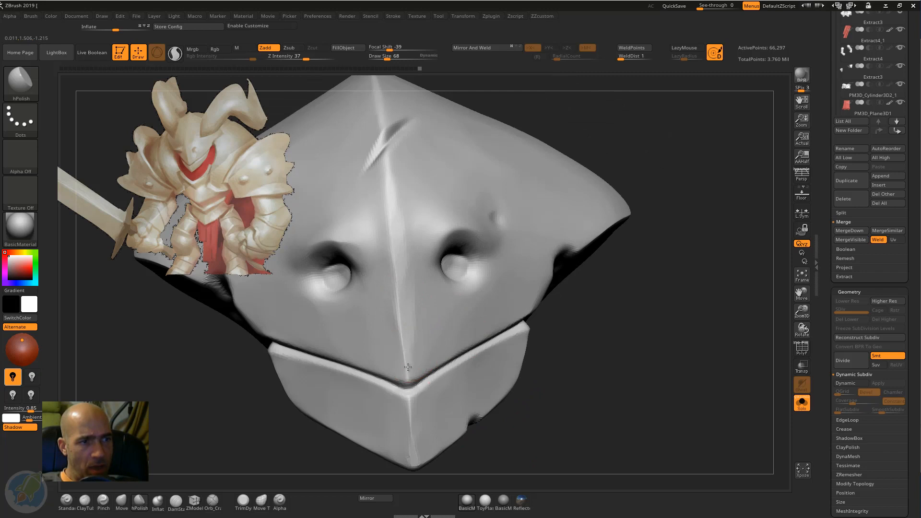
{"action": "left_click_drag", "start_coordinate": [619, 307], "coordinate": [436, 261]}
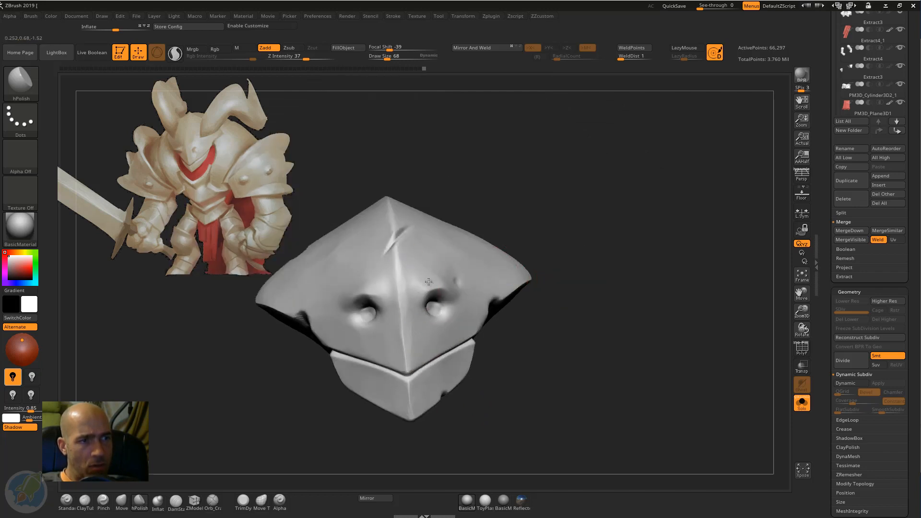
Step: Bring back the whole knight and make the horns the active subtool
{"action": "left_click_drag", "start_coordinate": [604, 238], "coordinate": [779, 371]}
{"action": "left_click", "coordinate": [802, 404]}
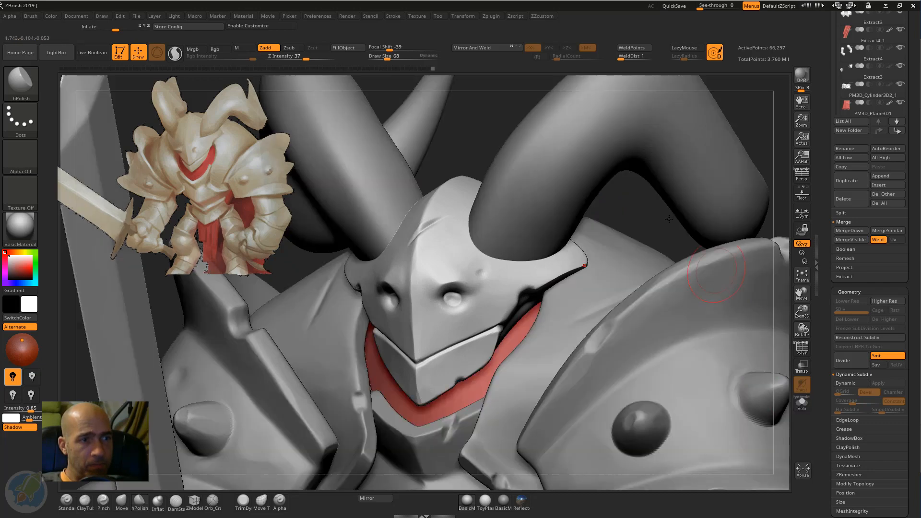
{"action": "right_click_drag", "start_coordinate": [638, 133], "coordinate": [568, 154], "text": "ctrl"}
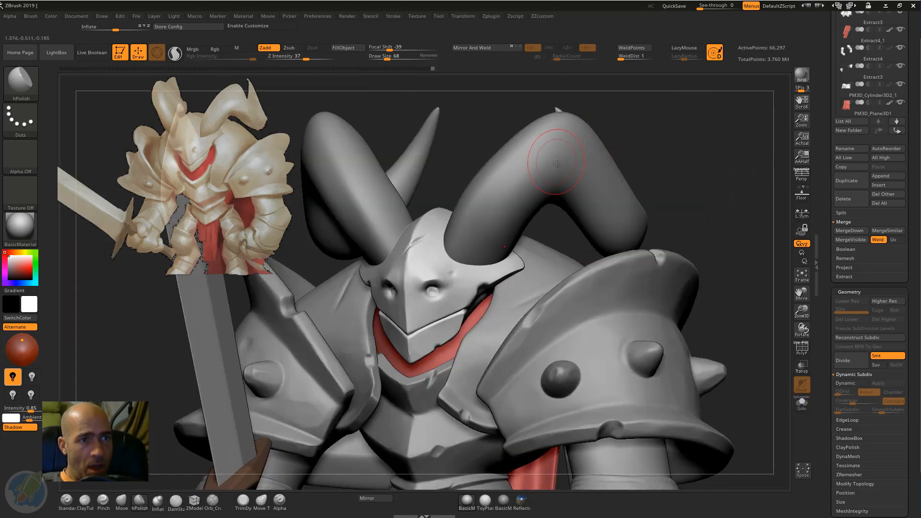
{"action": "left_click", "coordinate": [586, 156], "text": "alt"}
{"action": "left_click_drag", "start_coordinate": [670, 144], "coordinate": [654, 186], "text": "alt"}
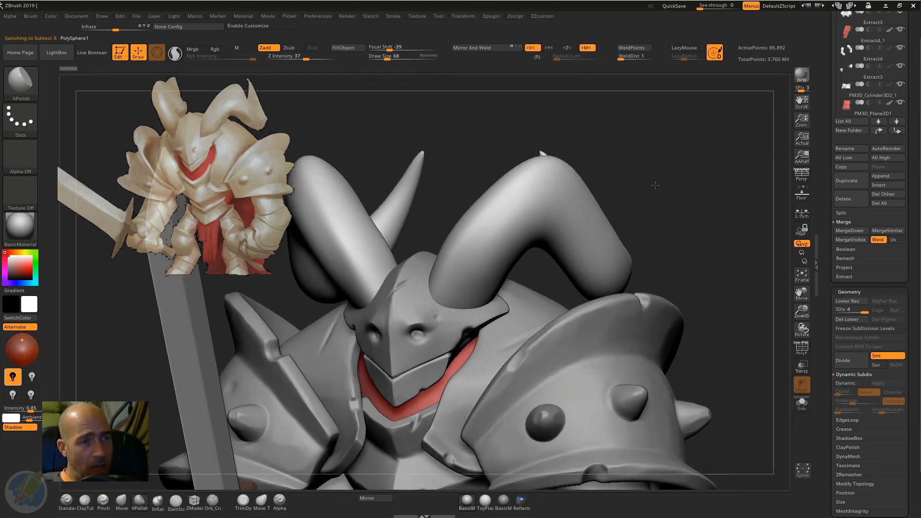
Step: With symmetry off, carve long DamStandard grooves along the front of the horn up from its base
{"action": "key", "text": "b"}
{"action": "key", "text": "d"}
{"action": "key", "text": "s"}
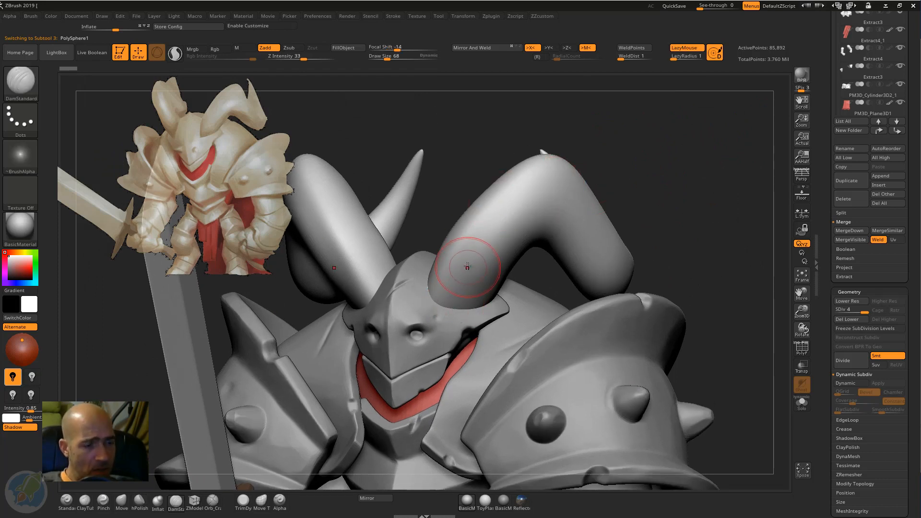
{"action": "key", "text": "x"}
{"action": "left_click_drag", "start_coordinate": [448, 298], "coordinate": [481, 244]}
{"action": "left_click_drag", "start_coordinate": [525, 194], "coordinate": [444, 307]}
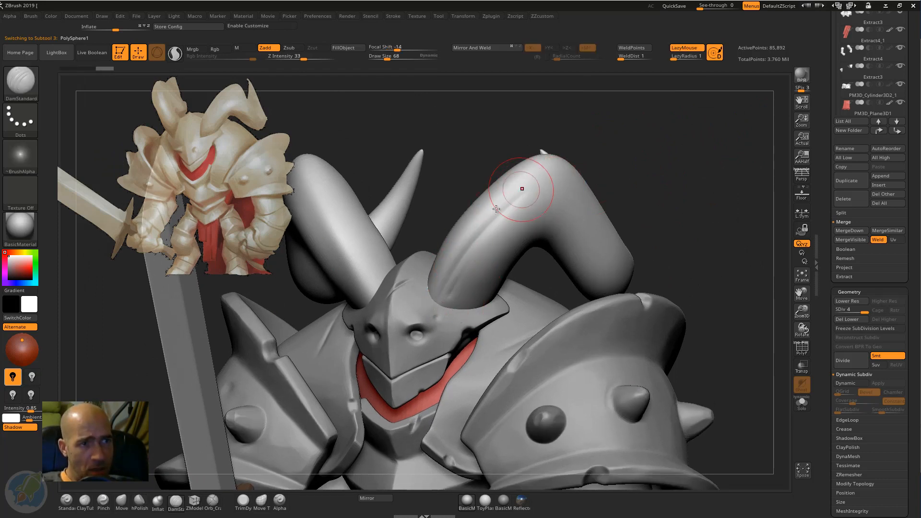
{"action": "left_click_drag", "start_coordinate": [522, 189], "coordinate": [456, 283]}
{"action": "left_click_drag", "start_coordinate": [532, 185], "coordinate": [492, 241], "text": "shift"}
{"action": "mouse_move", "coordinate": [526, 191]}
{"action": "left_mouse_down"}
{"action": "mouse_move", "coordinate": [432, 308]}
{"action": "mouse_move", "coordinate": [435, 325]}
{"action": "left_mouse_up"}
{"action": "mouse_move", "coordinate": [484, 255]}
{"action": "left_mouse_down"}
{"action": "mouse_move", "coordinate": [485, 236]}
{"action": "mouse_move", "coordinate": [483, 245]}
{"action": "left_mouse_up"}
{"action": "mouse_move", "coordinate": [645, 163]}
{"action": "left_mouse_down"}
{"action": "mouse_move", "coordinate": [645, 186]}
{"action": "mouse_move", "coordinate": [580, 194]}
{"action": "mouse_move", "coordinate": [539, 185]}
{"action": "mouse_move", "coordinate": [577, 214]}
{"action": "left_mouse_up"}
{"action": "left_click_drag", "start_coordinate": [715, 180], "coordinate": [659, 184]}
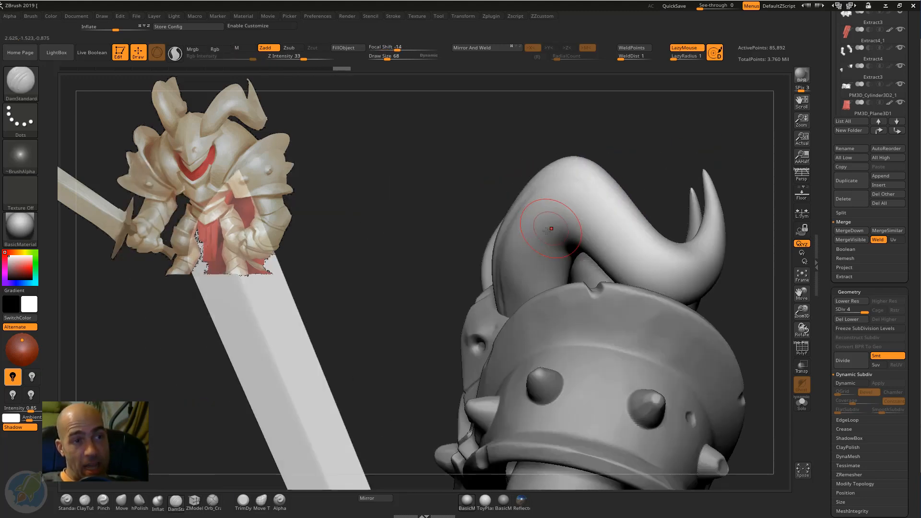
Step: Refine the grooves along the horn and sharpen them with the Pinch brush
{"action": "left_click_drag", "start_coordinate": [742, 162], "coordinate": [736, 232]}
{"action": "left_click_drag", "start_coordinate": [646, 168], "coordinate": [654, 188], "text": "alt"}
{"action": "left_click_drag", "start_coordinate": [677, 149], "coordinate": [680, 175], "text": "shift"}
{"action": "key", "text": "3"}
{"action": "left_click_drag", "start_coordinate": [557, 192], "coordinate": [566, 182]}
{"action": "key", "text": "7"}
{"action": "left_click_drag", "start_coordinate": [692, 156], "coordinate": [724, 148]}
{"action": "key", "text": "3"}
{"action": "left_click_drag", "start_coordinate": [529, 232], "coordinate": [551, 187]}
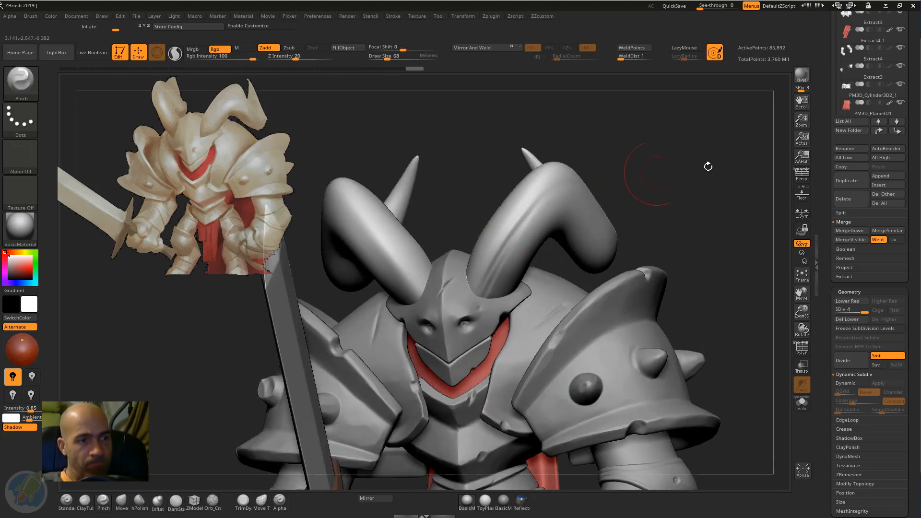
{"action": "key", "text": "f"}
{"action": "left_click_drag", "start_coordinate": [637, 187], "coordinate": [657, 204]}
{"action": "left_click_drag", "start_coordinate": [654, 257], "coordinate": [657, 256]}
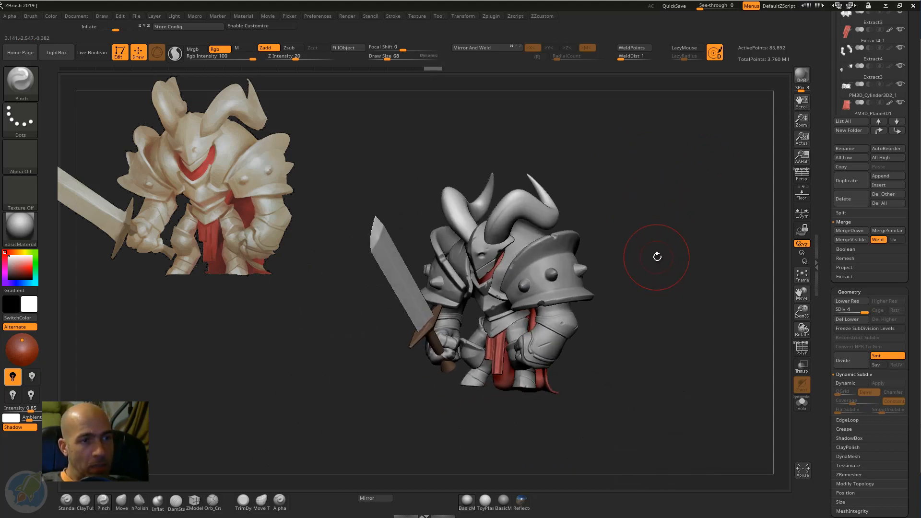